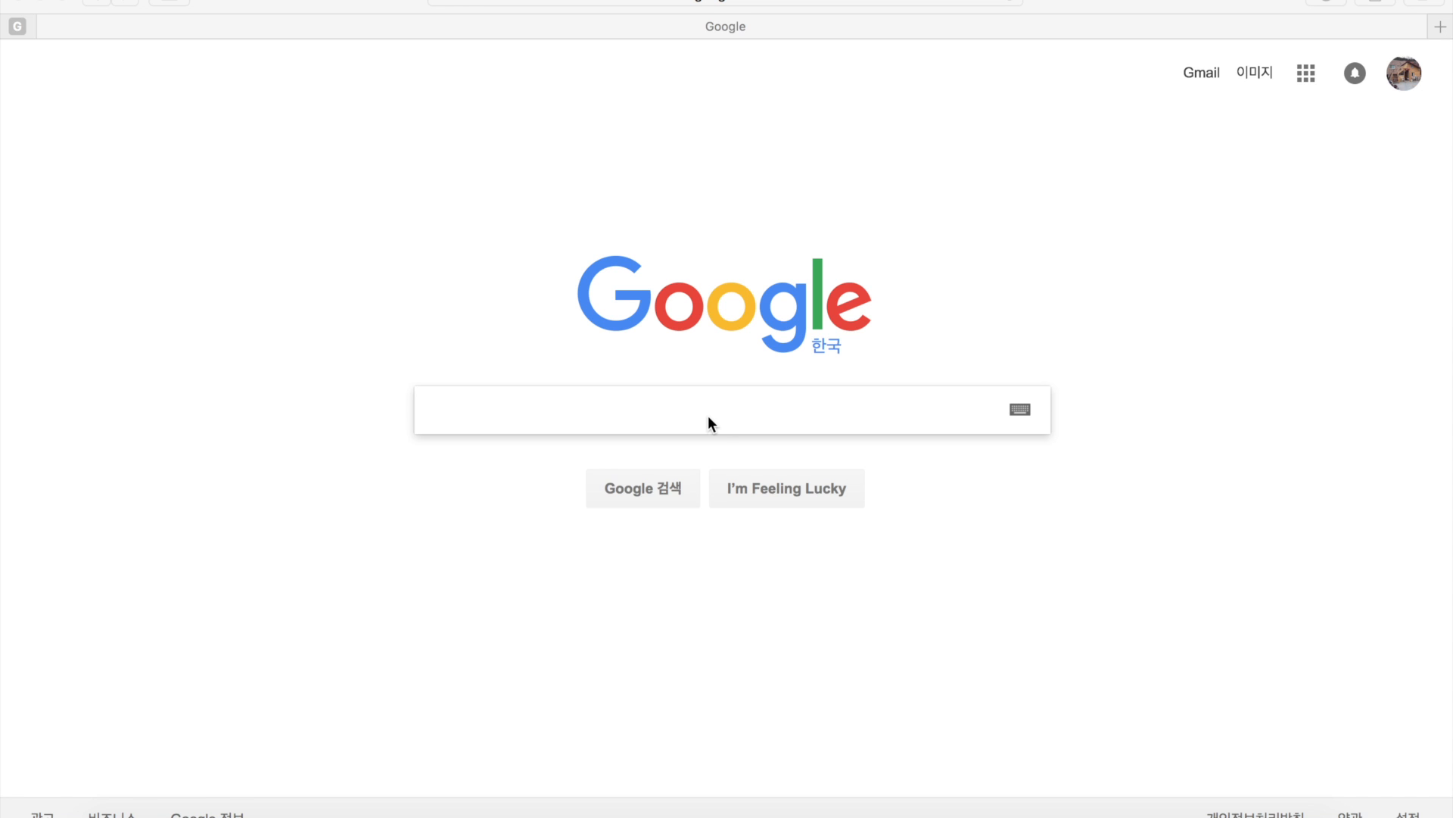
- Put the cursor in Safari's Google search box to begin a search
{"action": "left_click", "coordinate": [709, 418]}
- Google '스케치업' and open the '3D modeling for everyone | SketchUp' result
{"action": "type", "text": "스"}
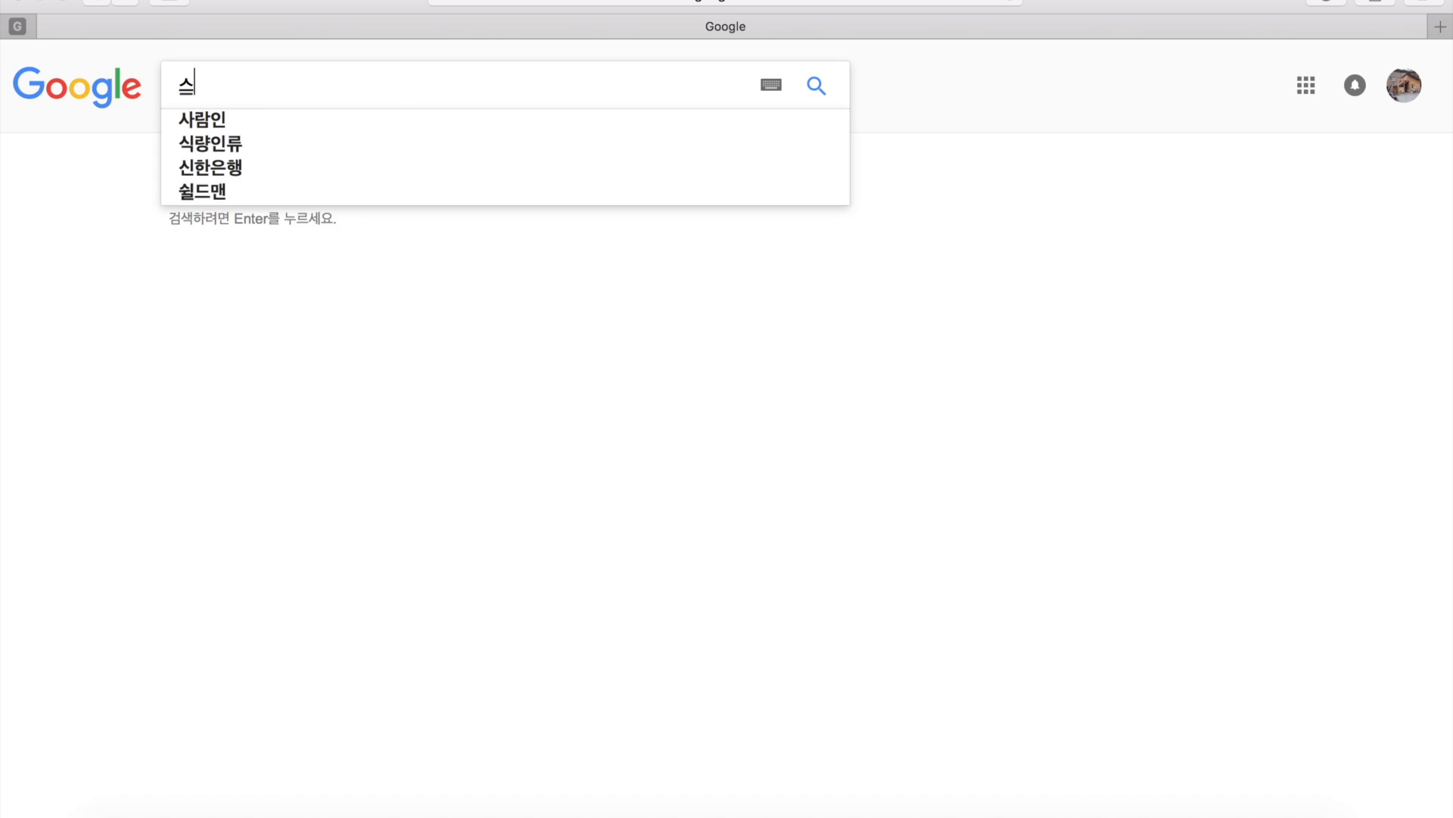
{"action": "type", "text": "케업"}
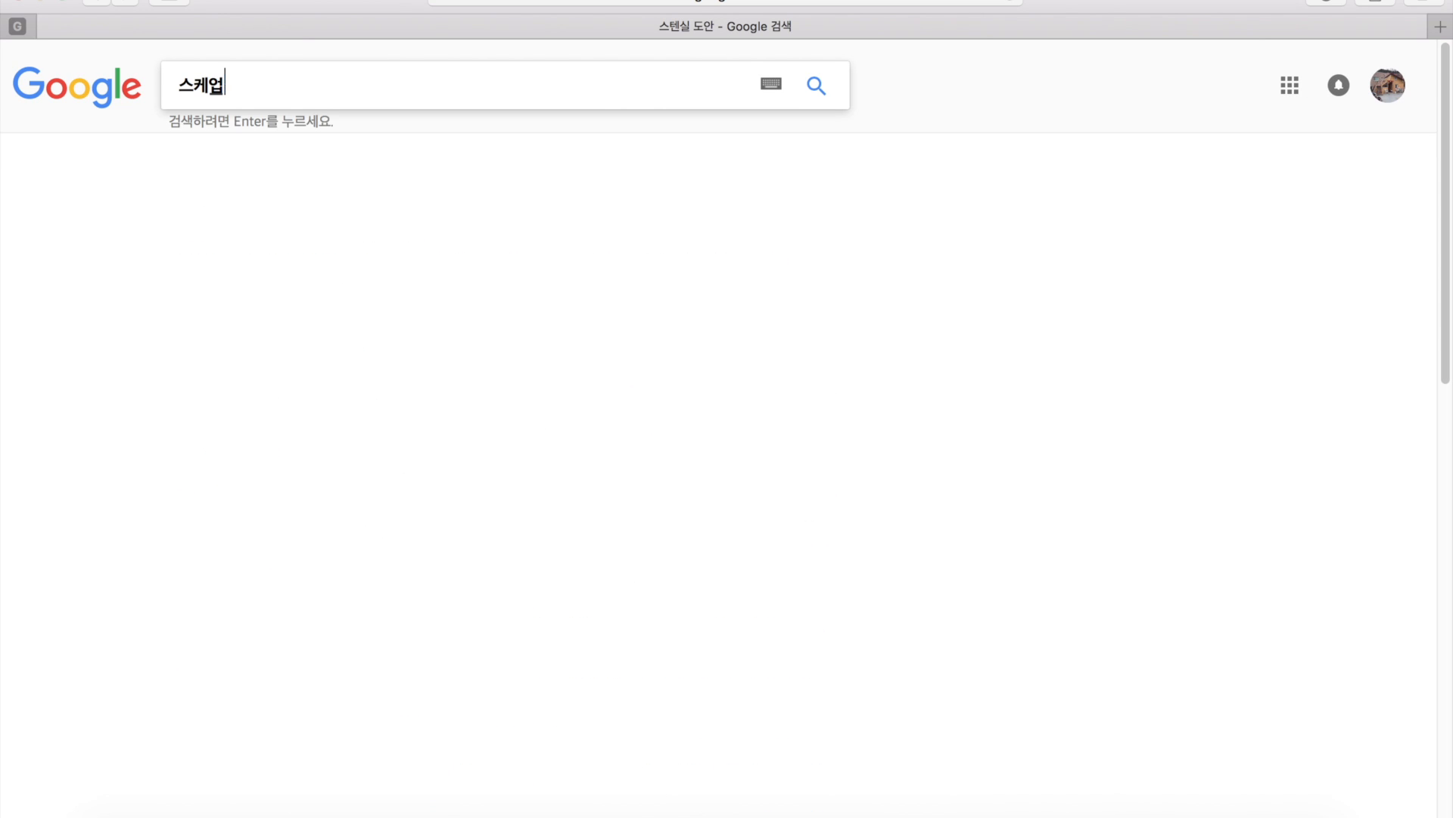
{"action": "key", "text": "BackSpace"}
{"action": "key", "text": "BackSpace"}
{"action": "key", "text": "BackSpace"}
{"action": "type", "text": "치업"}
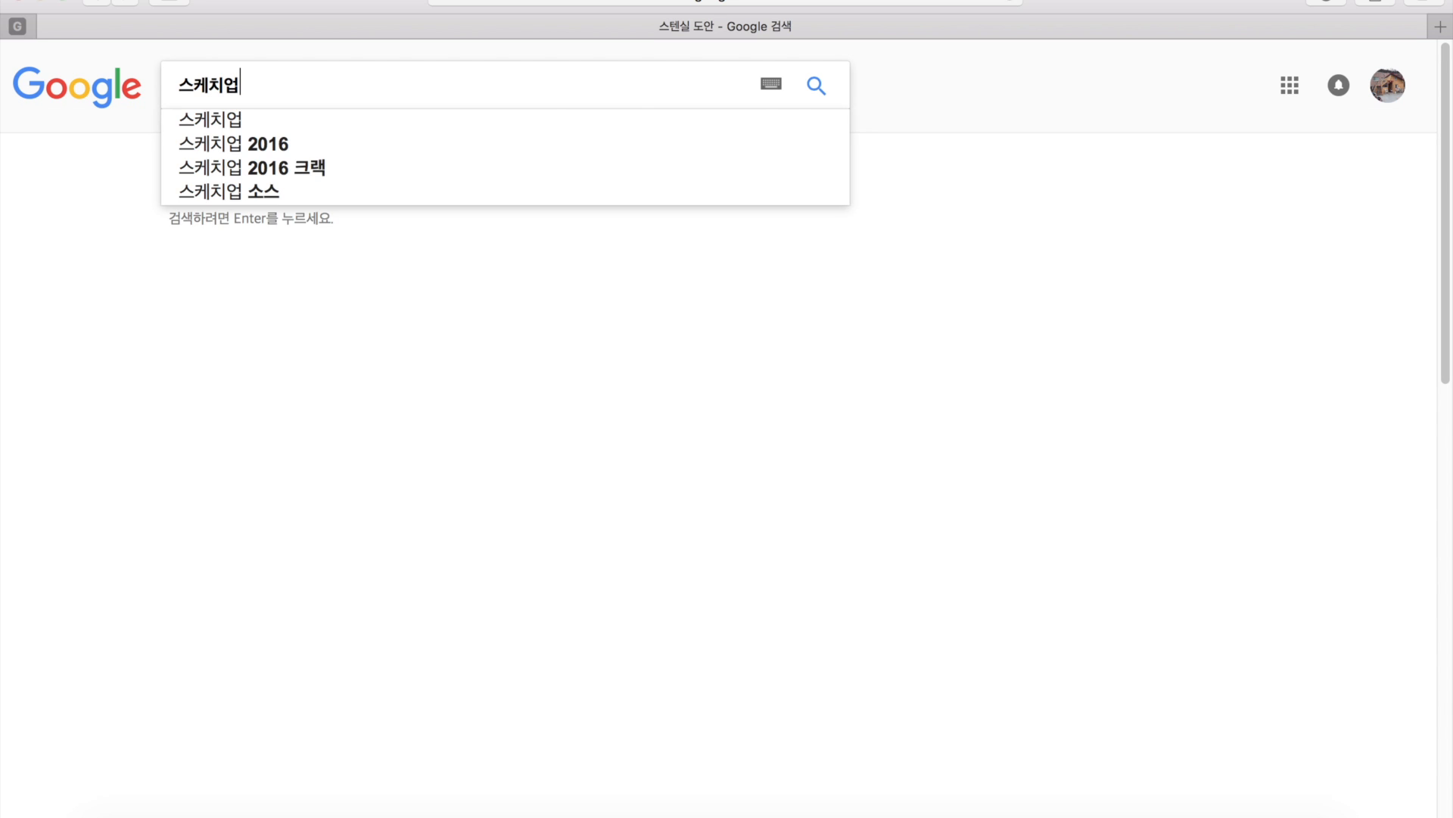
{"action": "key", "text": "Return"}
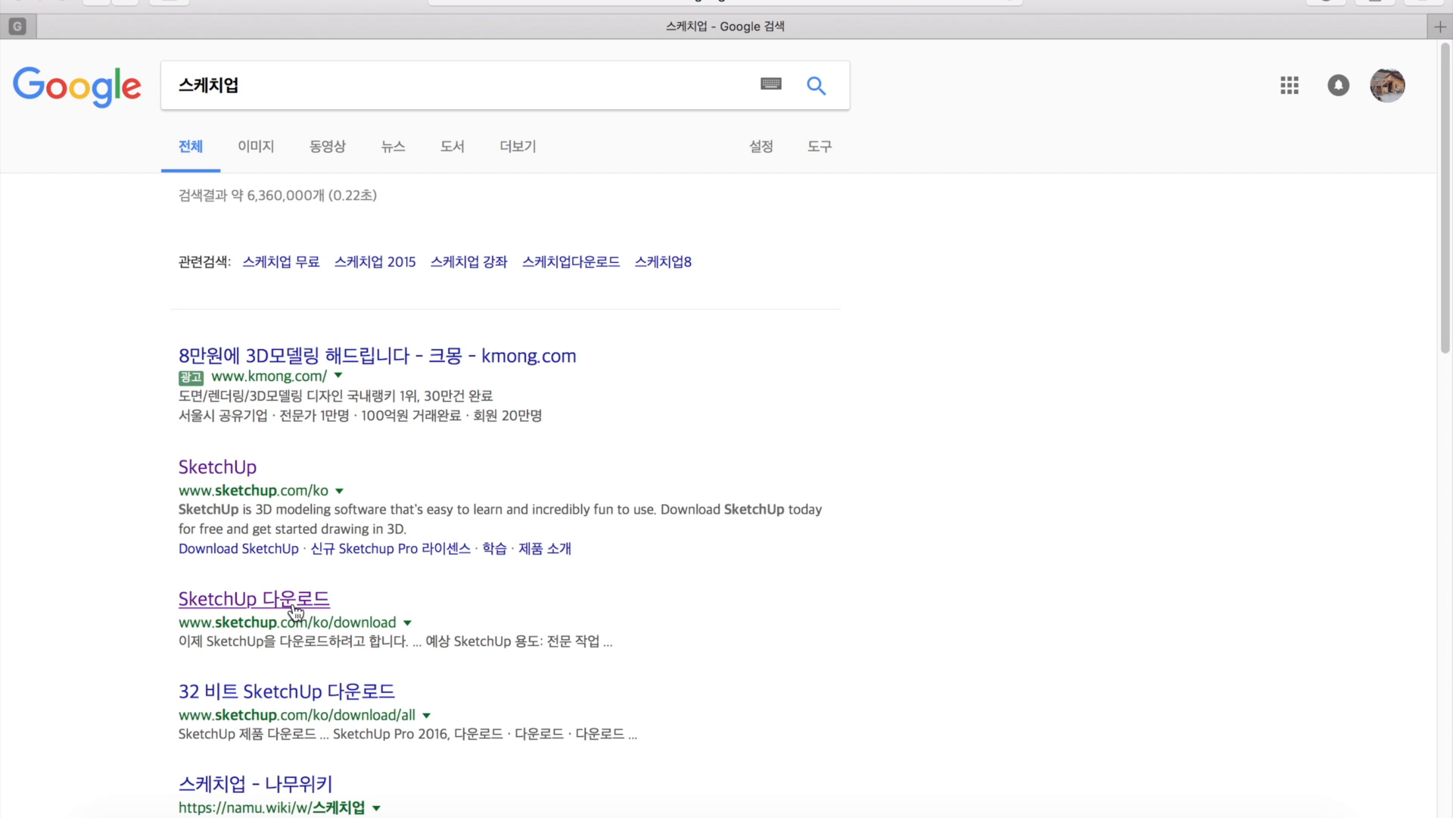
{"action": "left_click", "coordinate": [230, 471]}
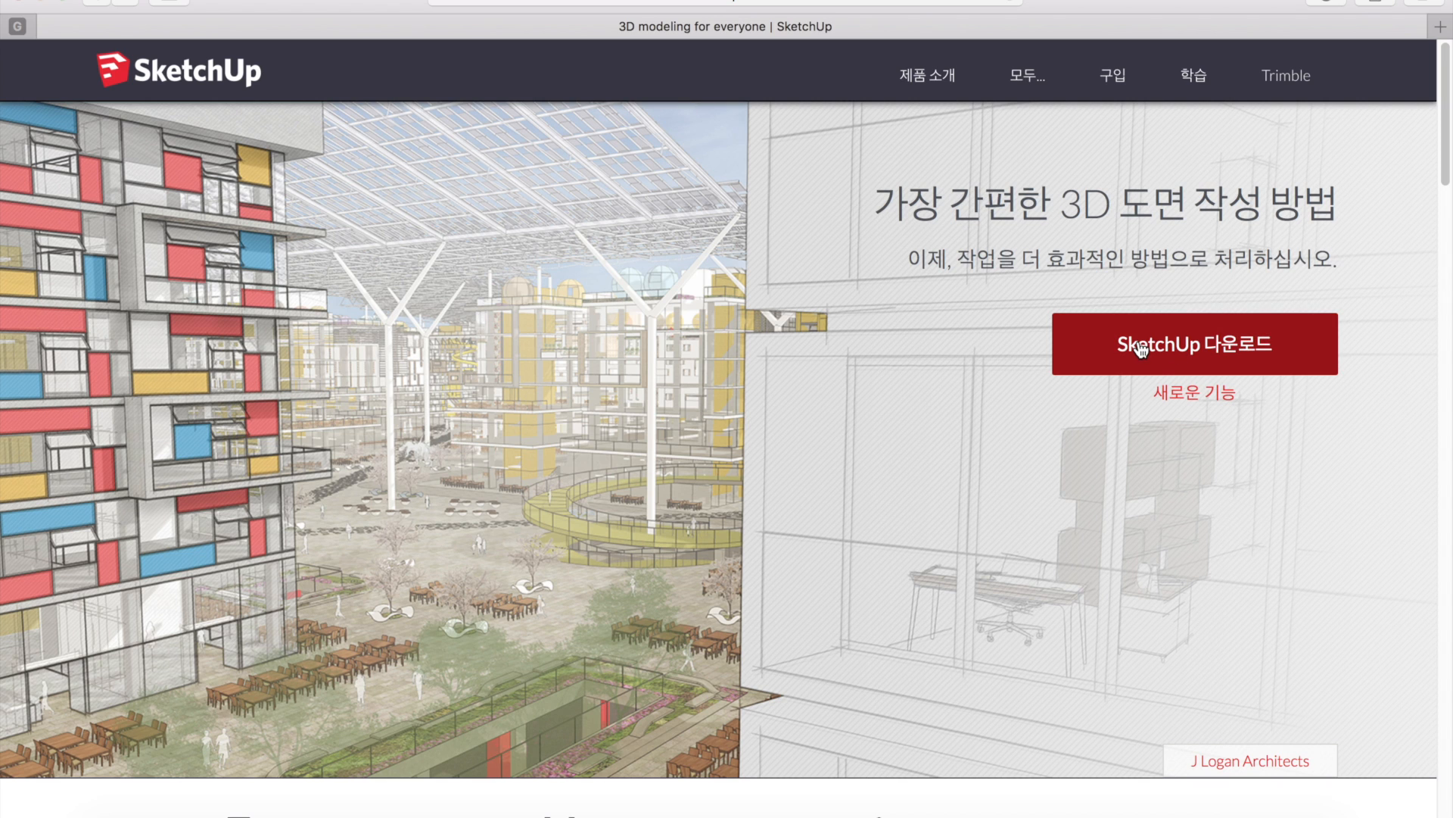
- Go to the 'Download SketchUp' page and expand the intended-use choices
{"action": "left_click", "coordinate": [1195, 346]}
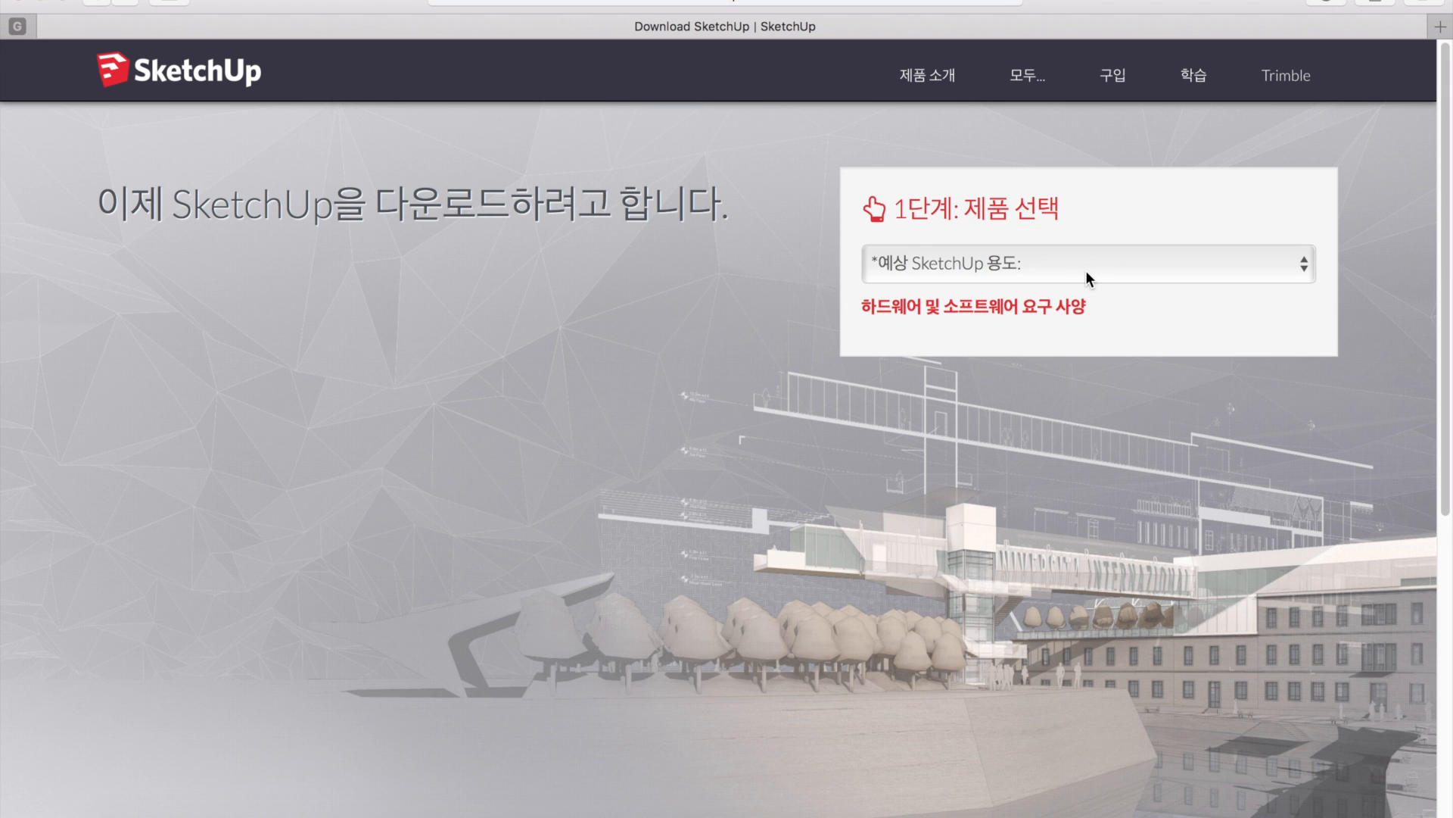
{"action": "left_click", "coordinate": [1086, 270]}
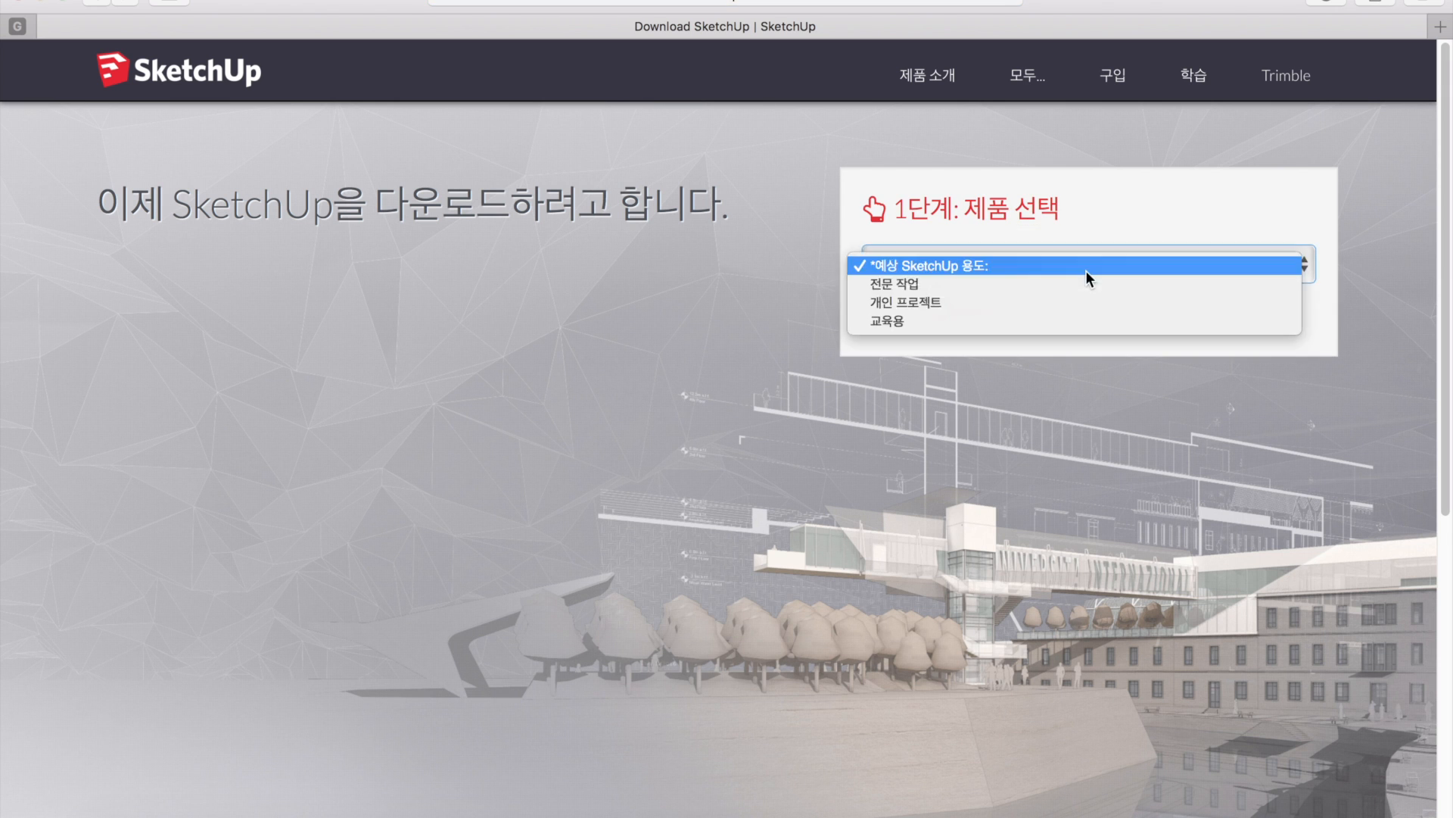
- Pick 개인 프로젝트 as the intended use and select the SketchUp Make form's e-mail field
{"action": "left_click", "coordinate": [920, 301]}
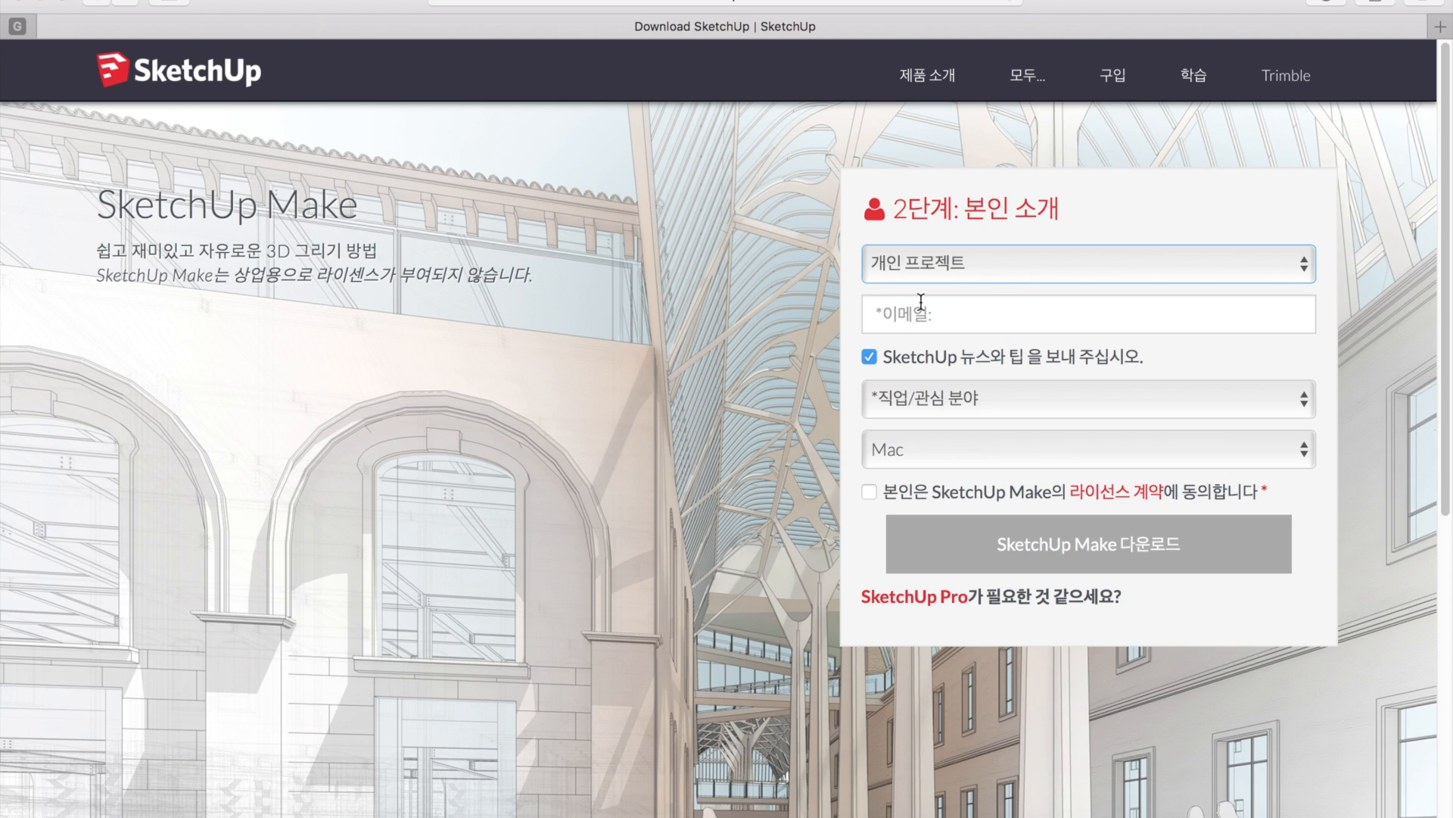
{"action": "left_click", "coordinate": [921, 315]}
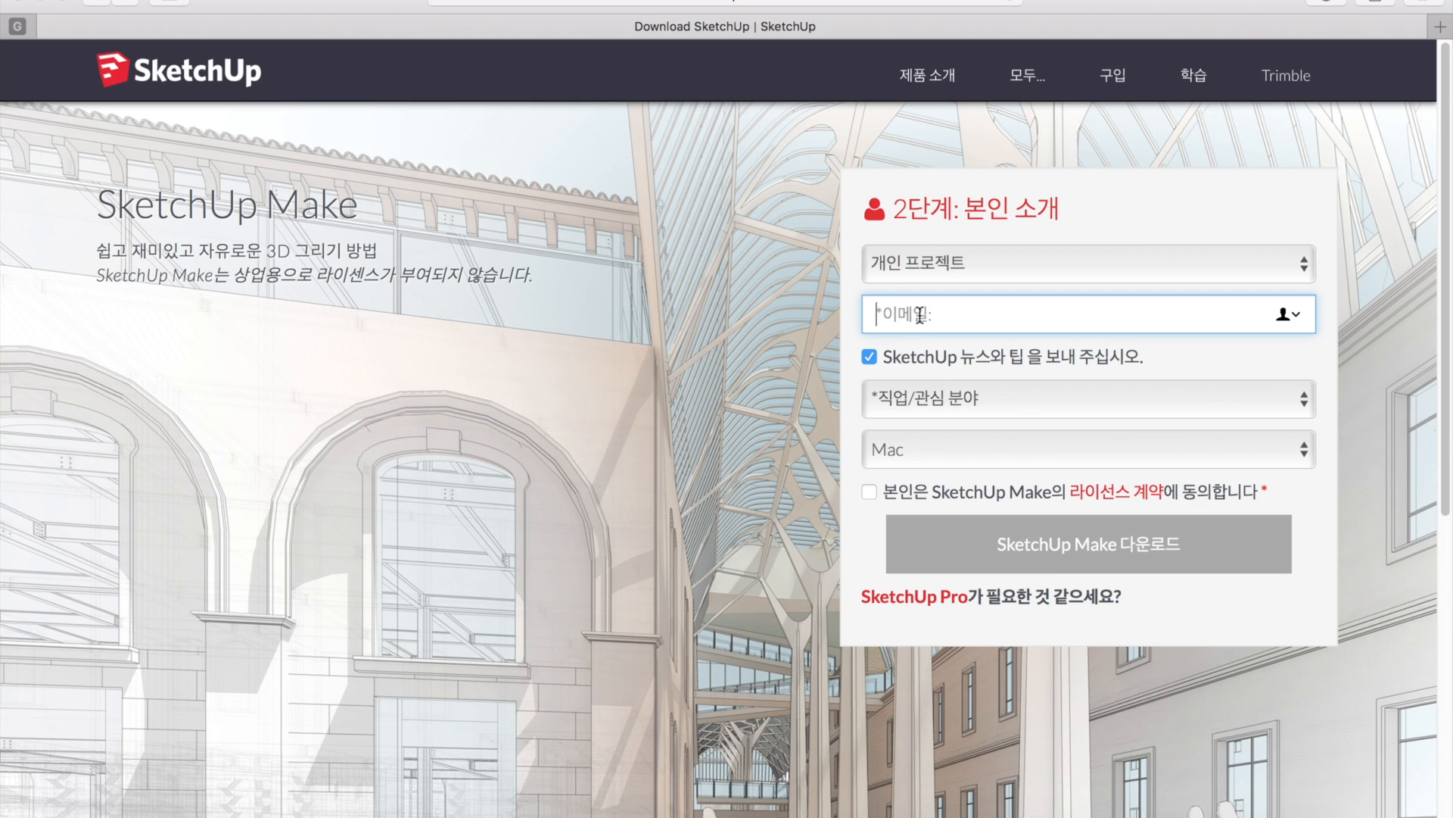
- Enter the user's e-mail address in the download form and expand the job/interest list
{"action": "type", "text": "ㅏ"}
{"action": "key", "text": "BackSpace"}
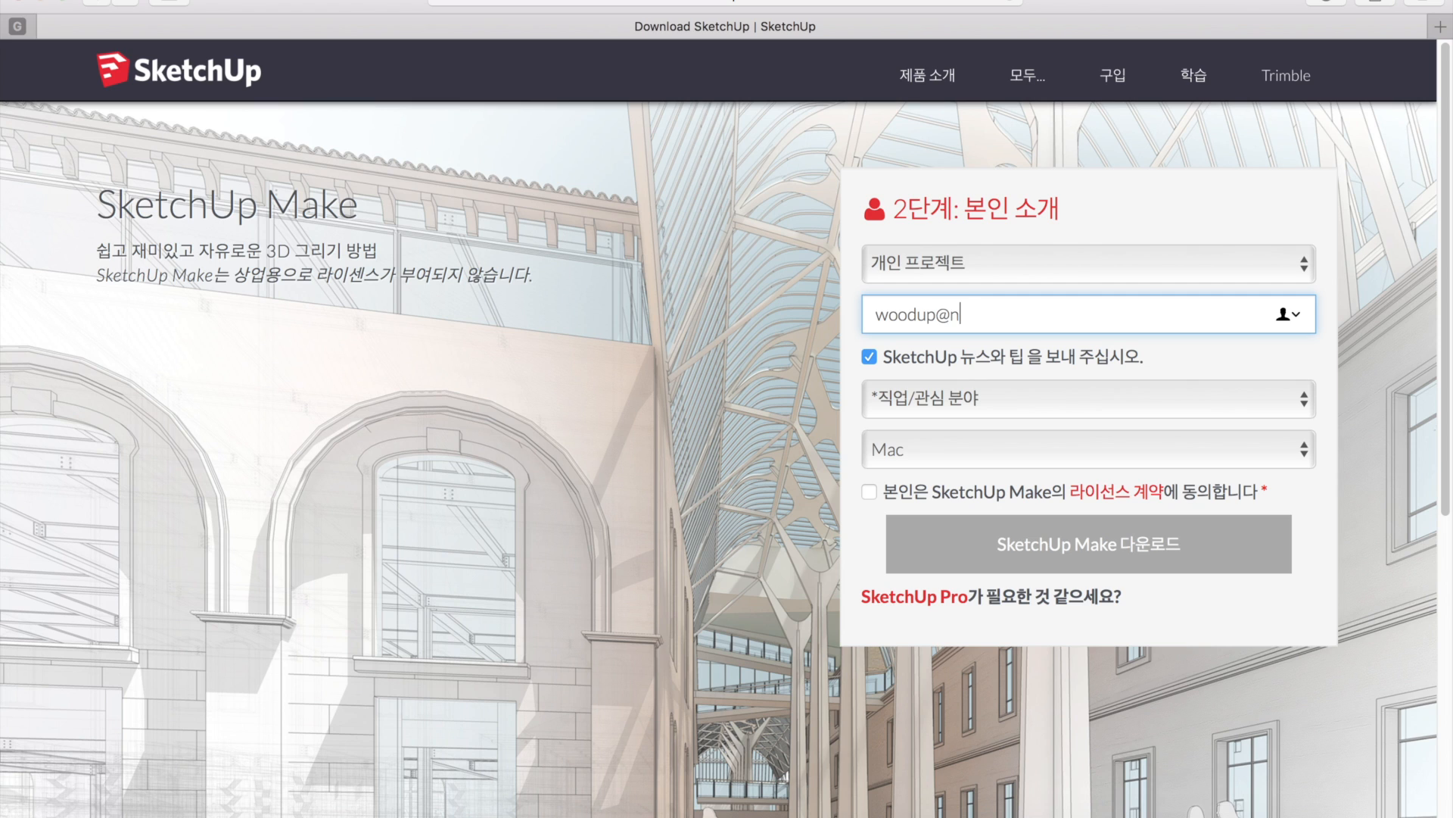
{"action": "left_click", "coordinate": [923, 397]}
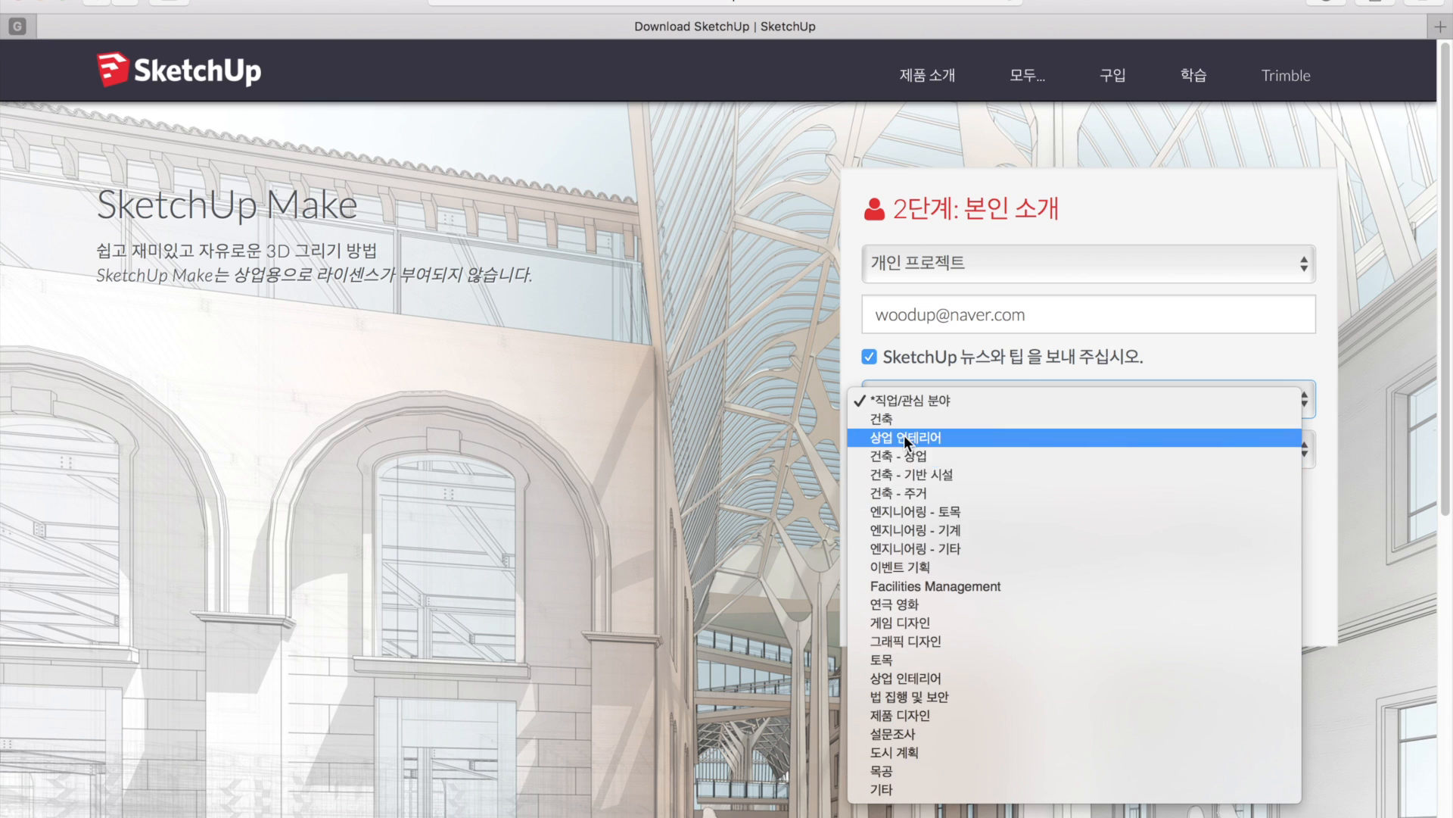
- Choose 목공 as the job field, keep Mac, accept the licence, and download SketchUpMake-ko.dmg
{"action": "left_click", "coordinate": [909, 493]}
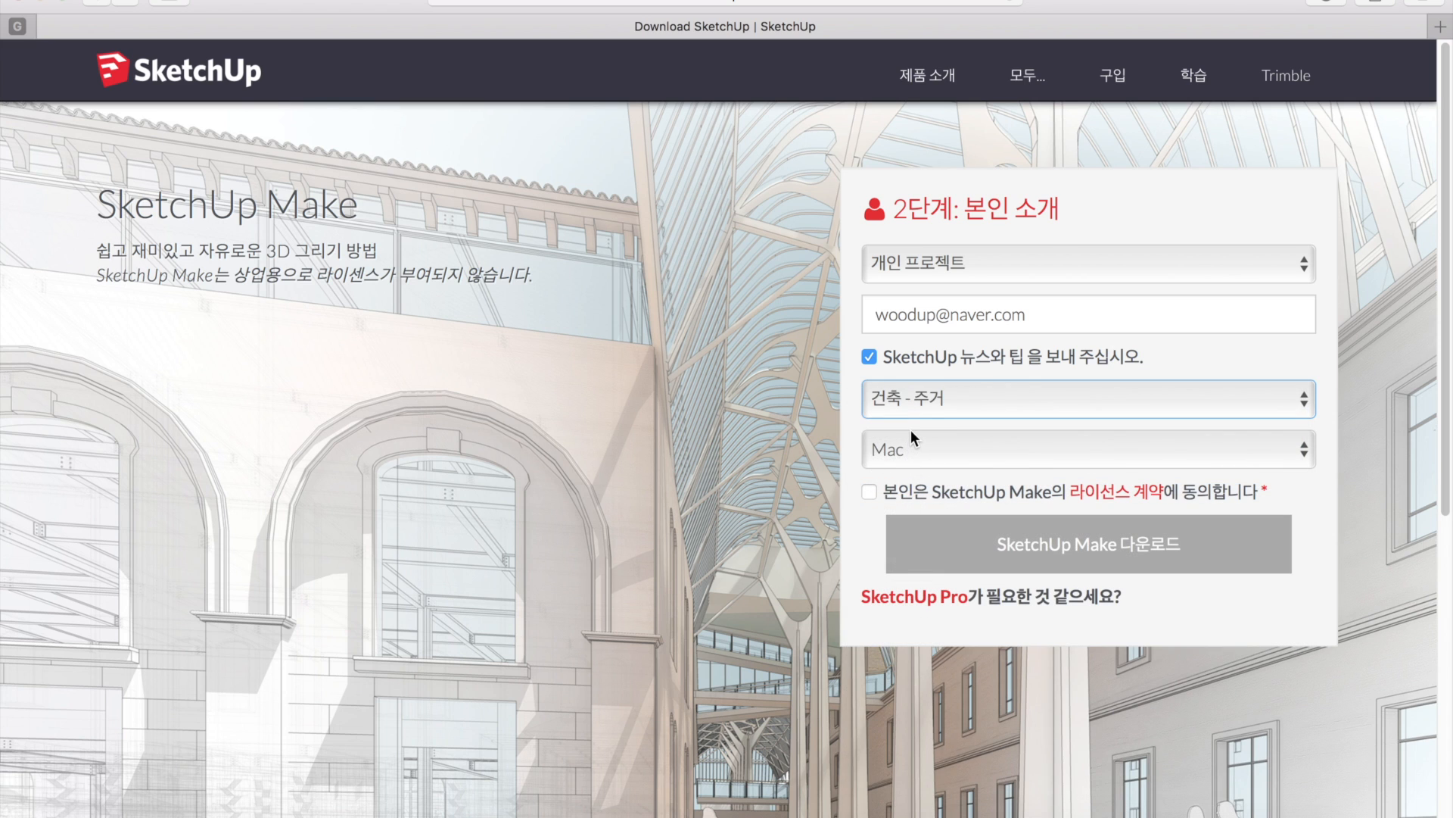
{"action": "left_click", "coordinate": [910, 406]}
{"action": "left_click", "coordinate": [888, 675]}
{"action": "left_click", "coordinate": [928, 454]}
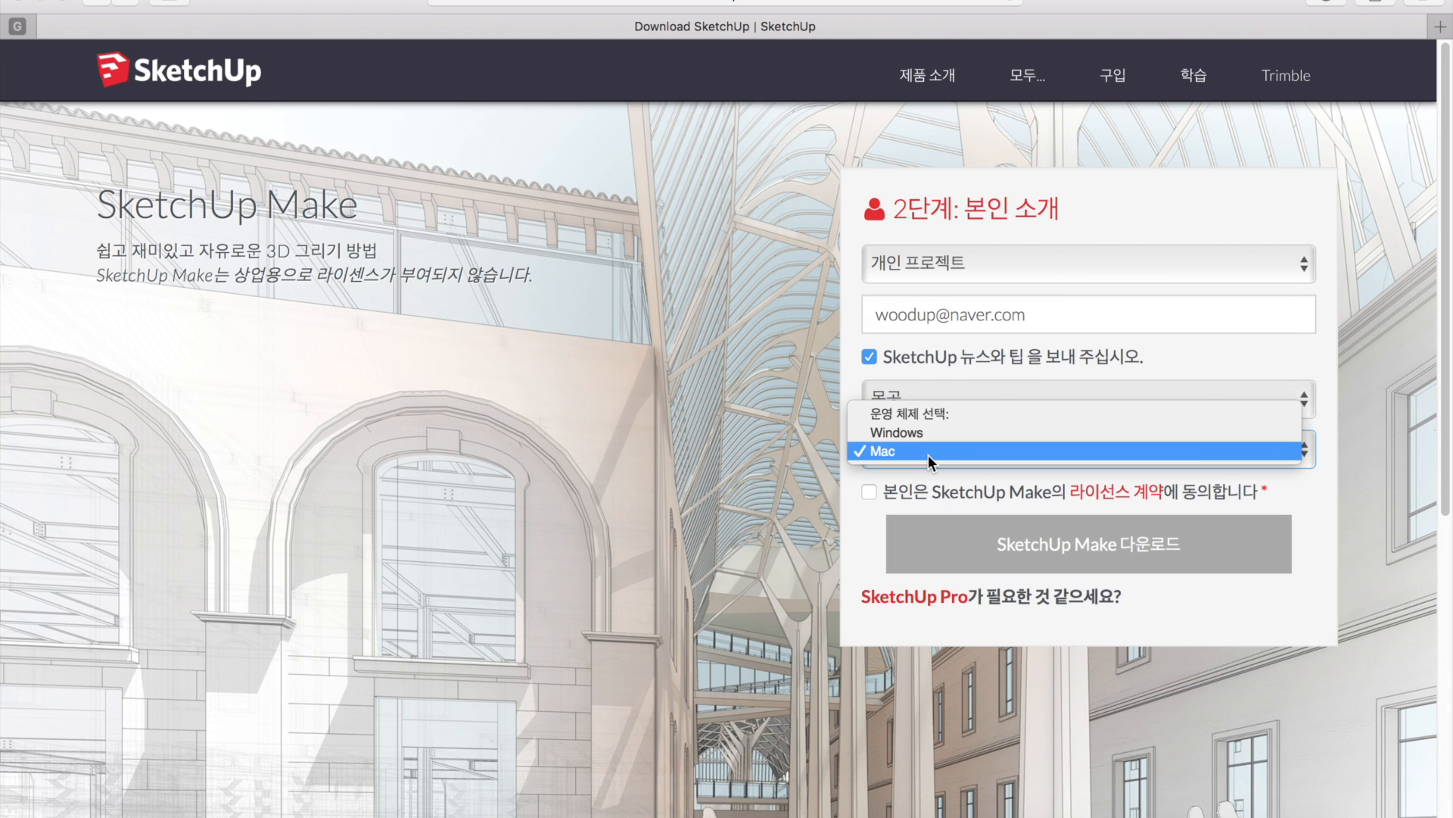
{"action": "left_click", "coordinate": [928, 452]}
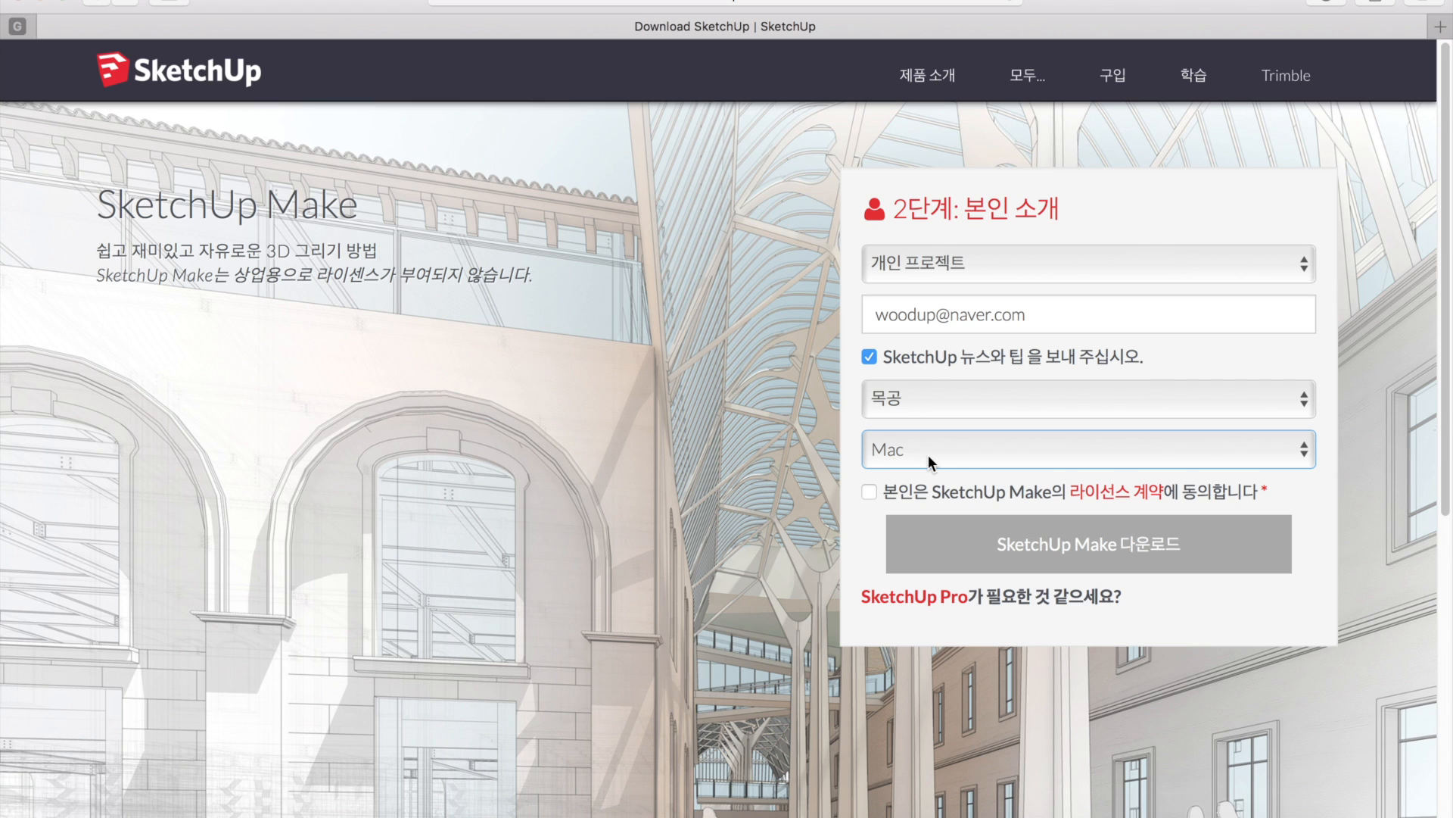
{"action": "left_click", "coordinate": [872, 490]}
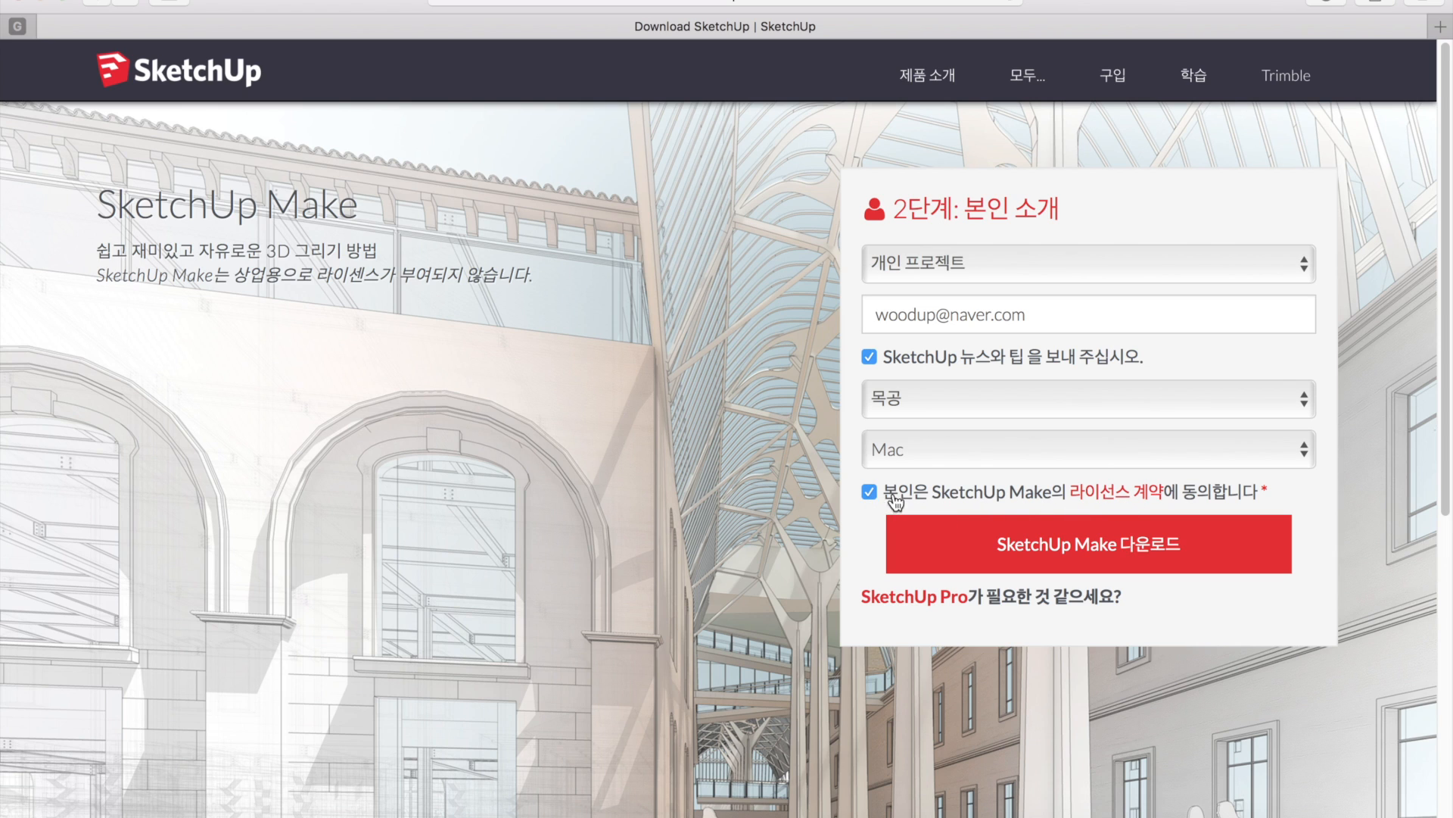
{"action": "left_click", "coordinate": [1041, 557]}
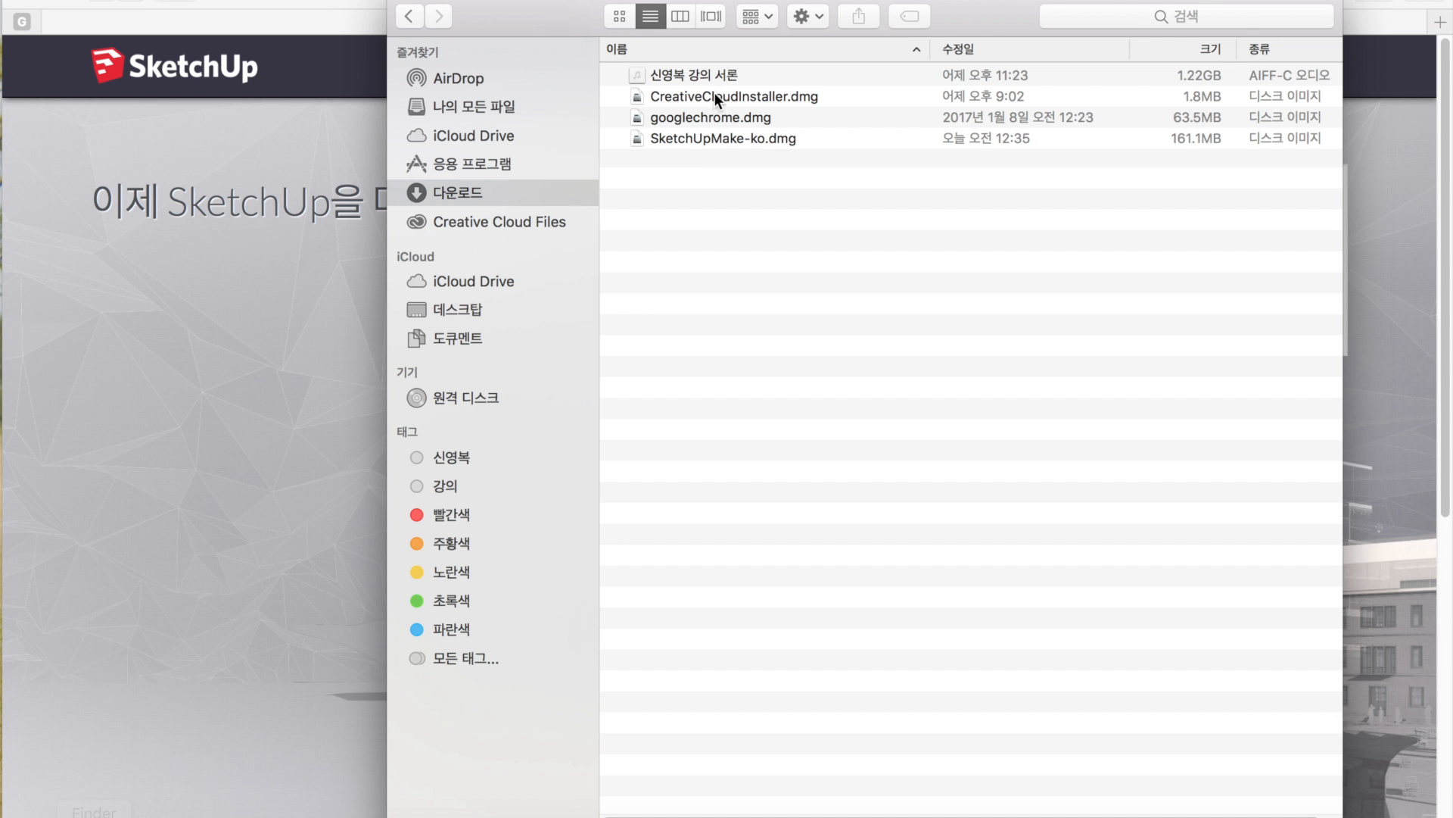
- Mount SketchUpMake-ko.dmg from Downloads and agree to its licence terms
{"action": "left_click", "coordinate": [694, 144]}
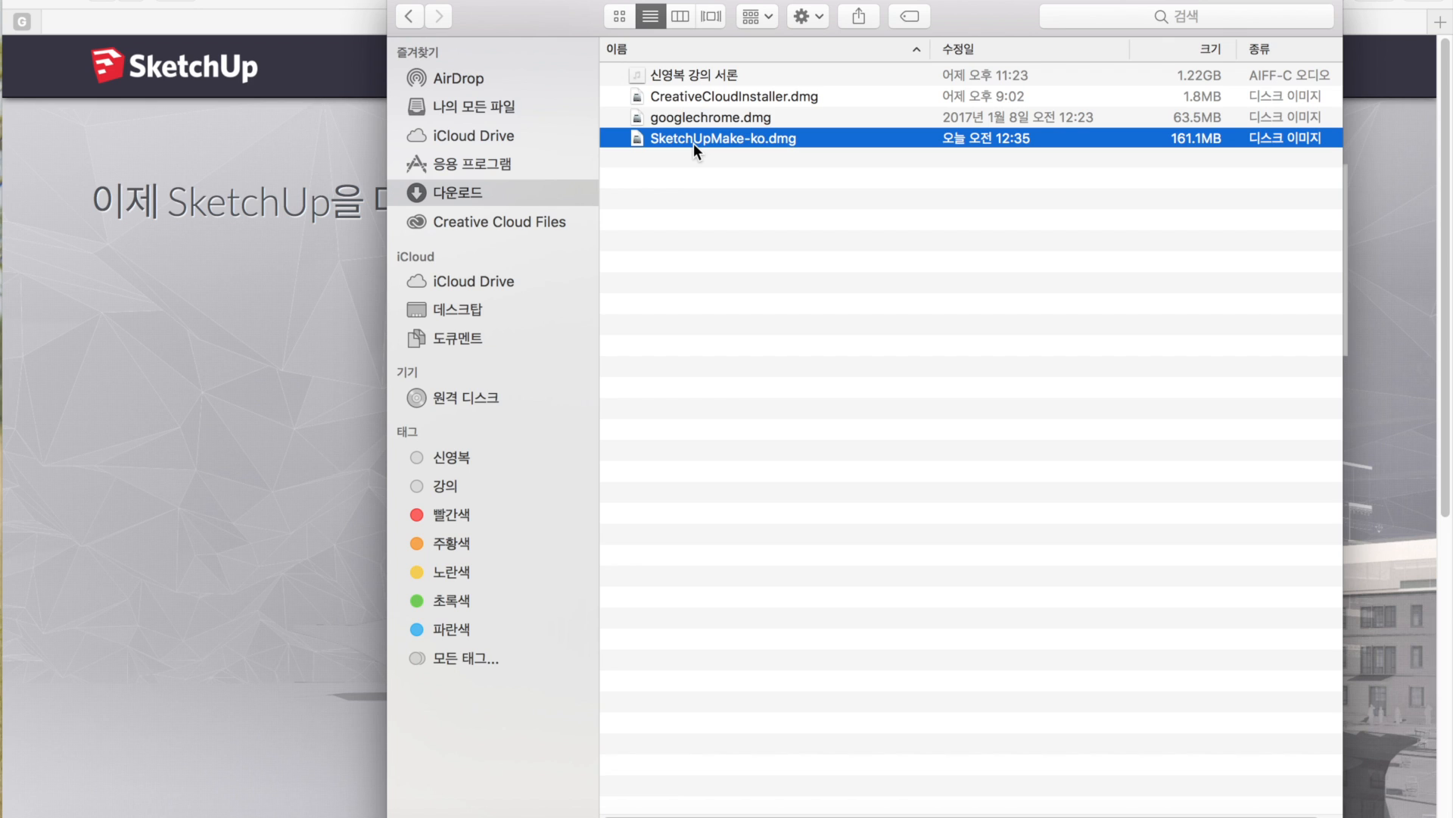
{"action": "double_click", "coordinate": [693, 143]}
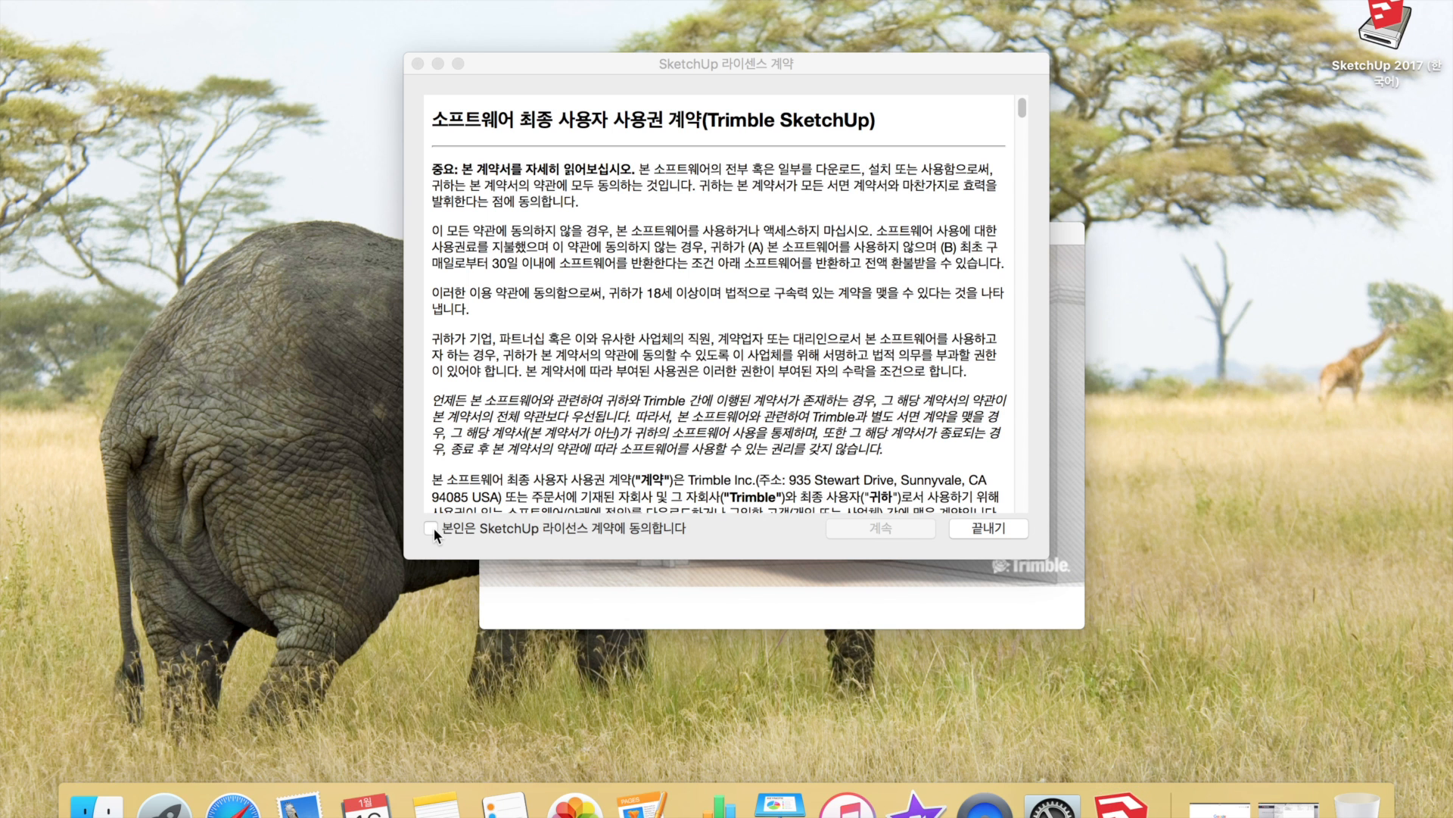
{"action": "left_click", "coordinate": [433, 527]}
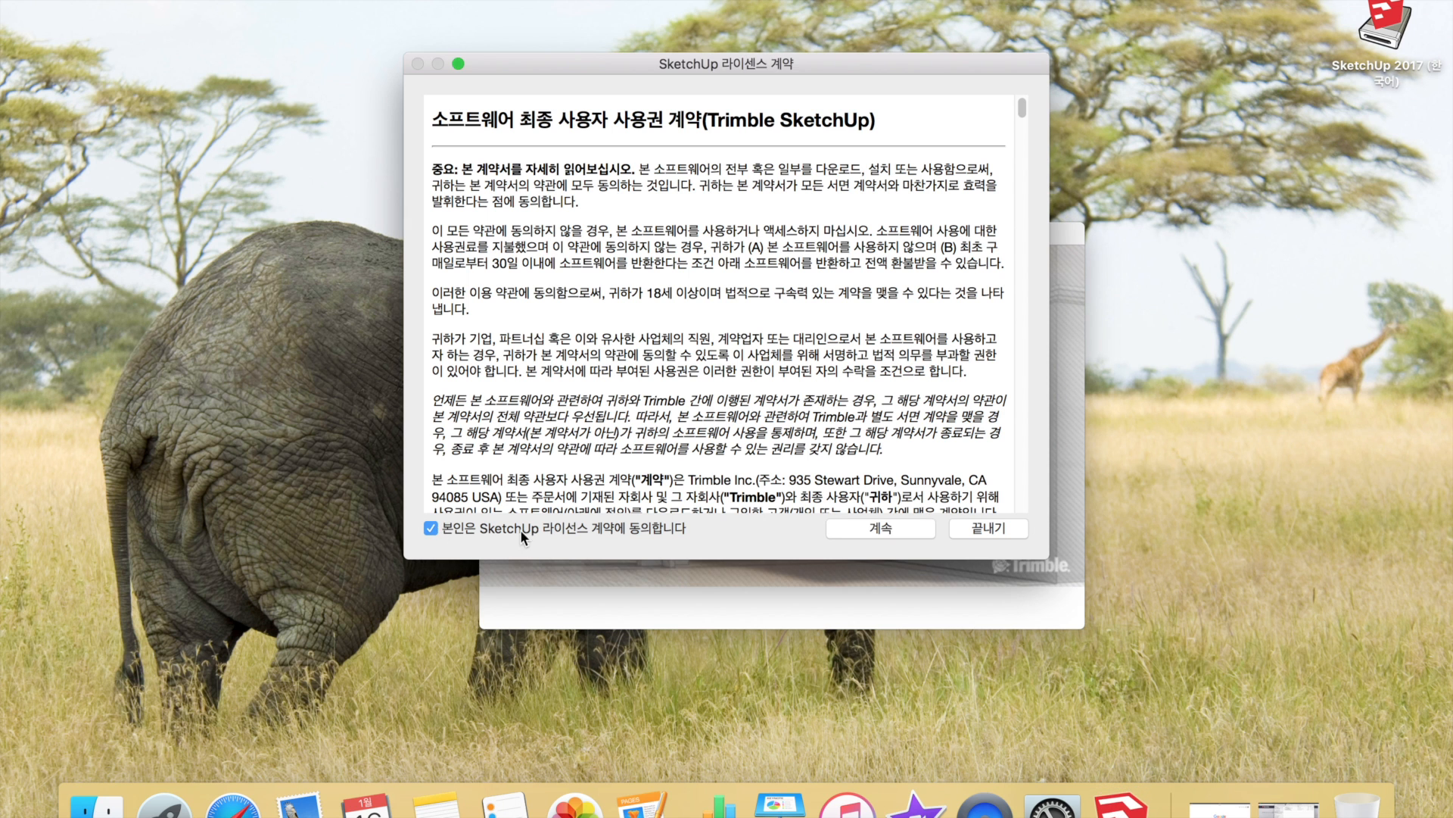
- Continue past the accepted licence agreement and start SketchUp Make 2017
{"action": "left_click", "coordinate": [897, 529]}
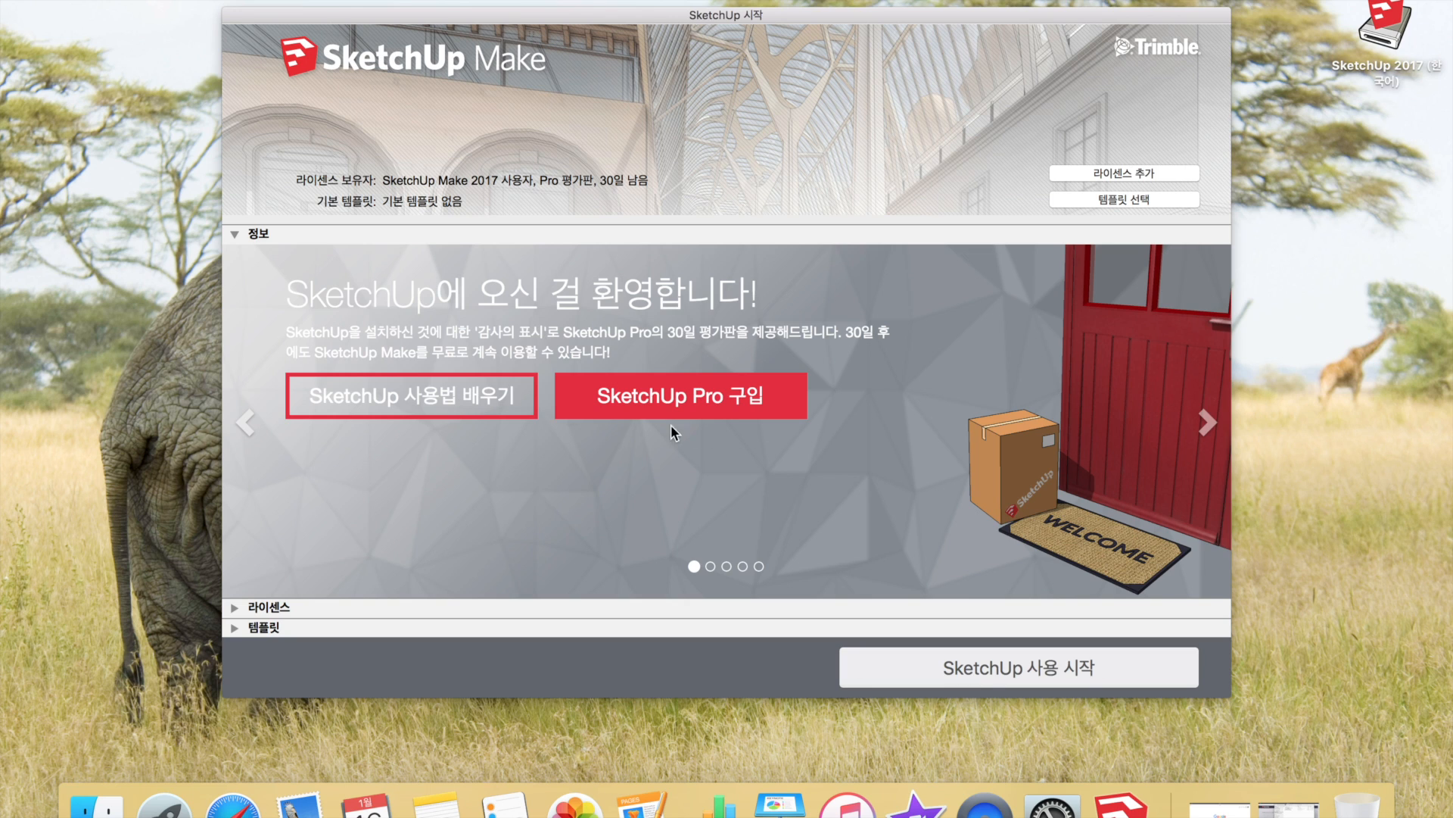
{"action": "left_click", "coordinate": [962, 671]}
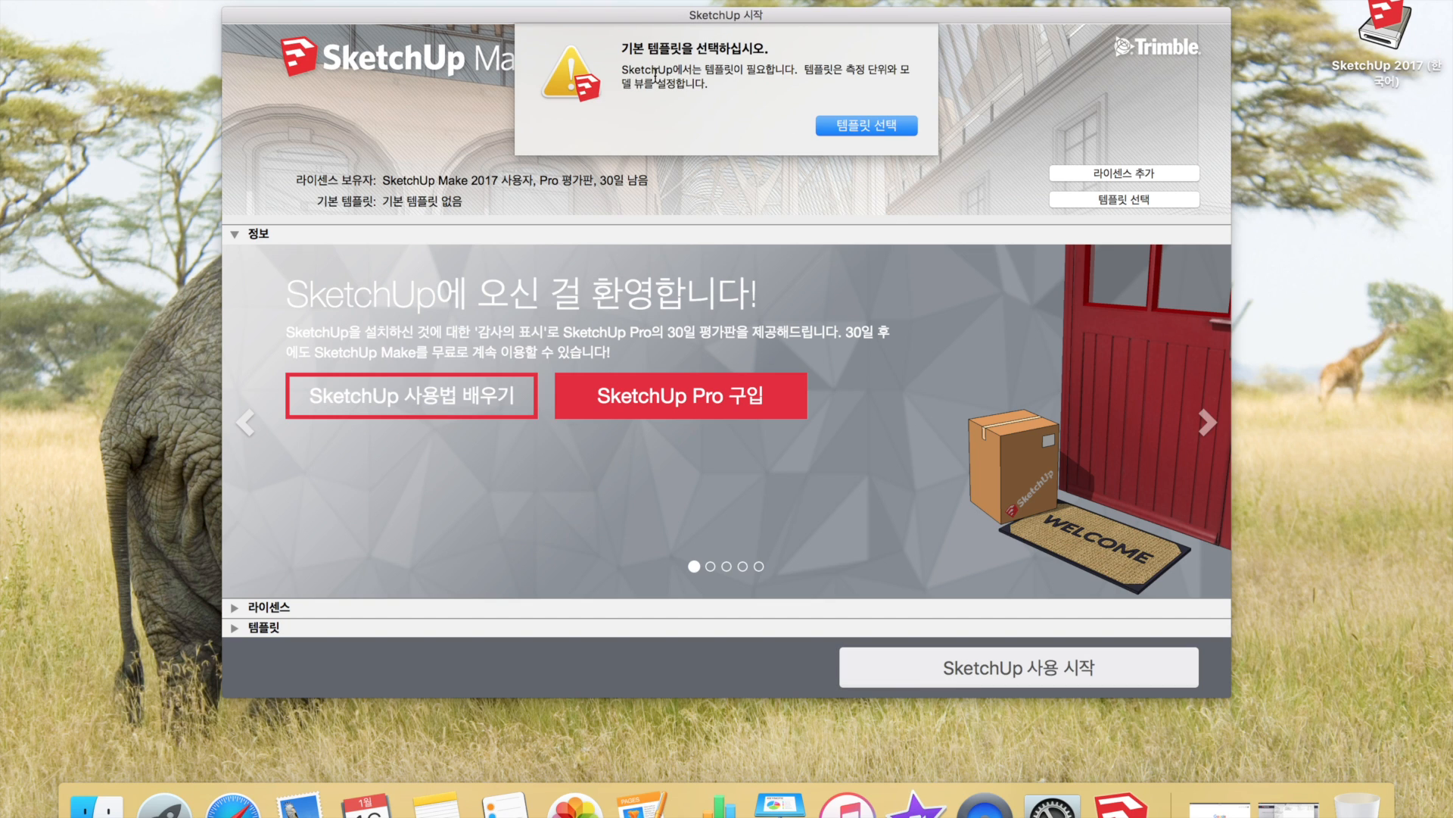
- Go to template selection and choose 건축 설계 - 밀리미터 as the default template
{"action": "left_click", "coordinate": [877, 127]}
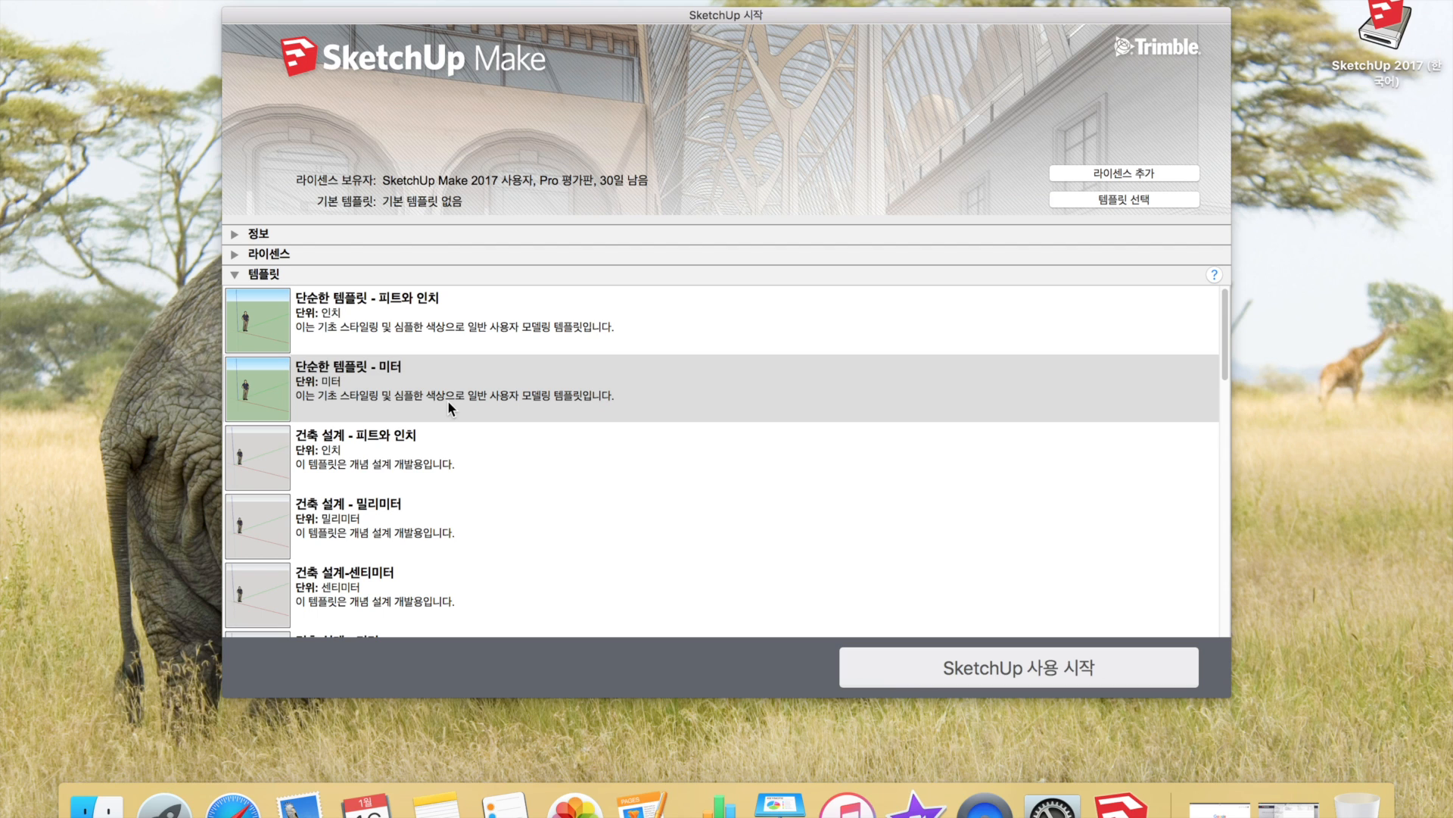
{"action": "left_click", "coordinate": [405, 533]}
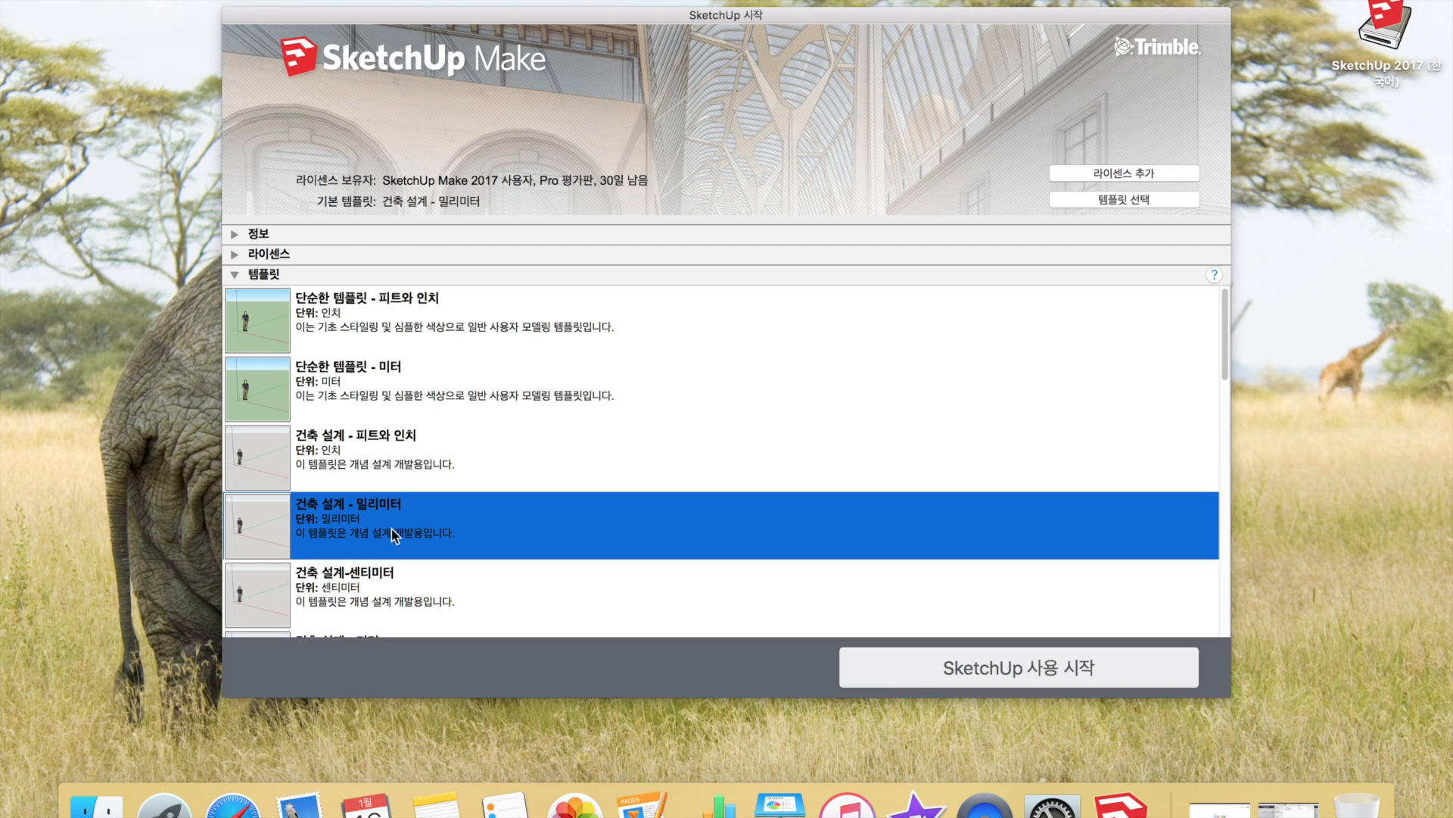
- Scroll the template list and pick 목공 - 밀리미터 in place of 건축 설계 - 밀리미터
{"action": "scroll", "coordinate": [428, 533], "scroll_direction": "down", "scroll_amount": 2}
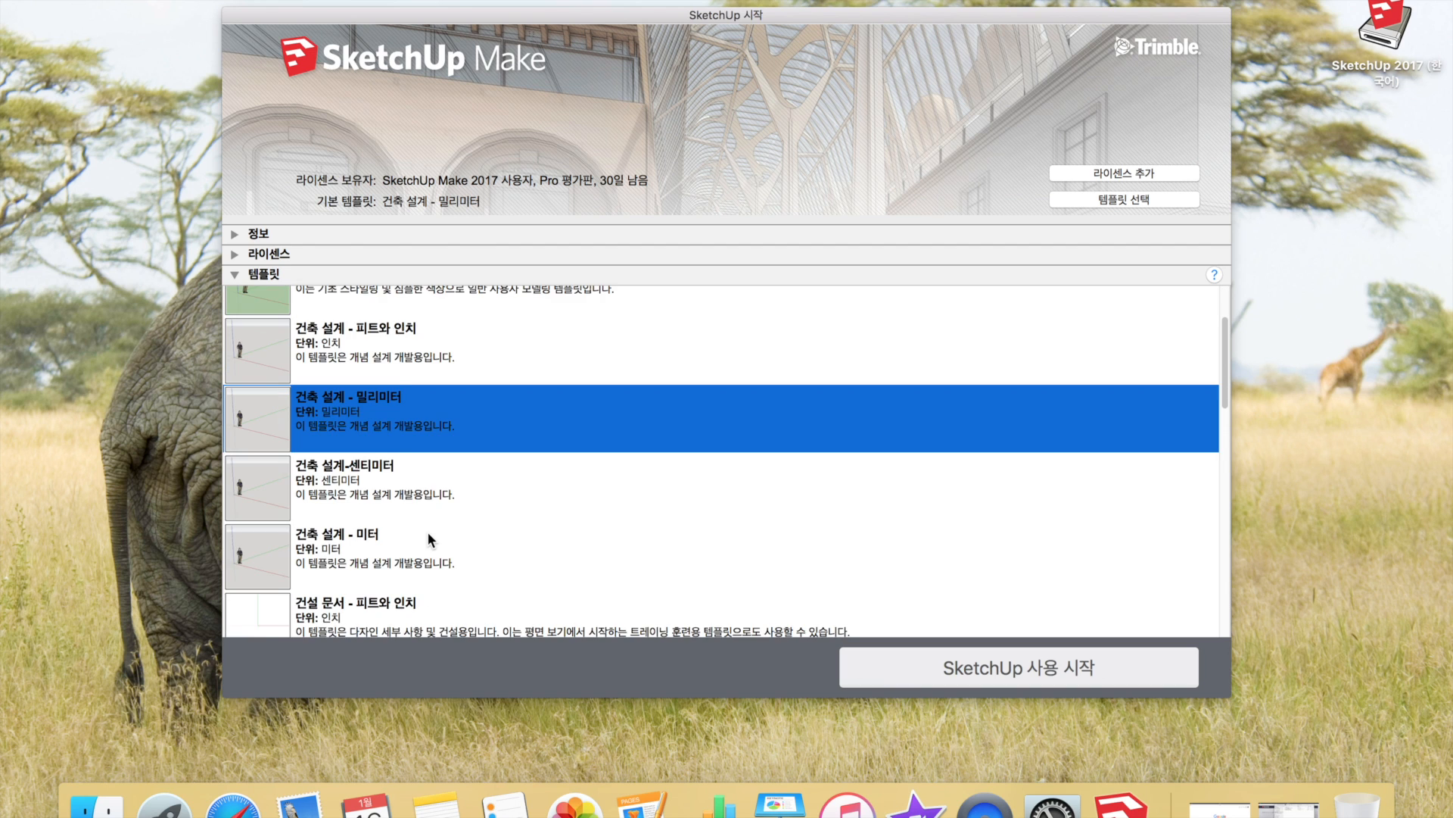
{"action": "scroll", "coordinate": [428, 534], "scroll_direction": "down", "scroll_amount": 4}
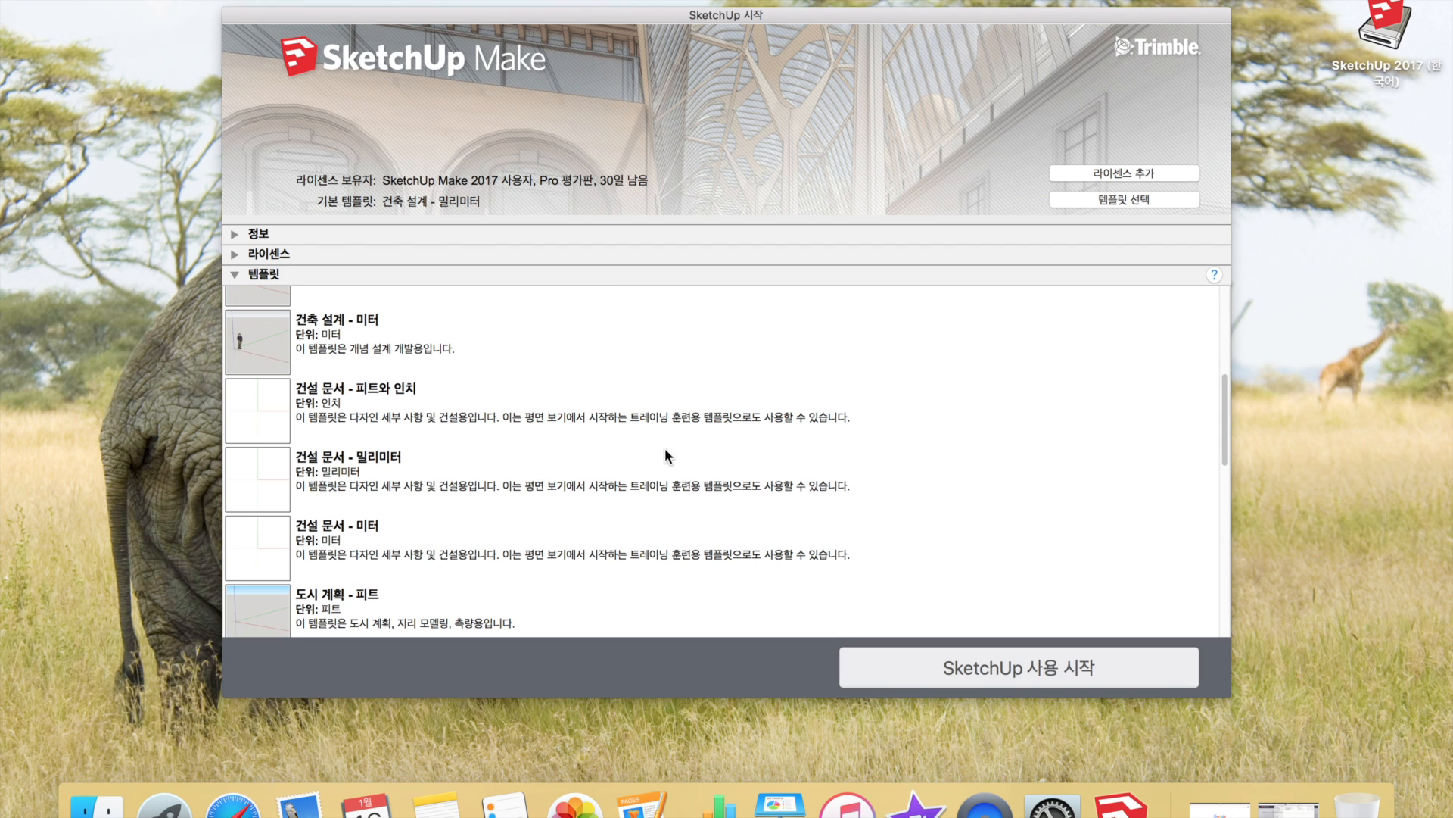
{"action": "scroll", "coordinate": [429, 446], "scroll_direction": "up", "scroll_amount": 6}
{"action": "scroll", "coordinate": [404, 492], "scroll_direction": "down", "scroll_amount": 15}
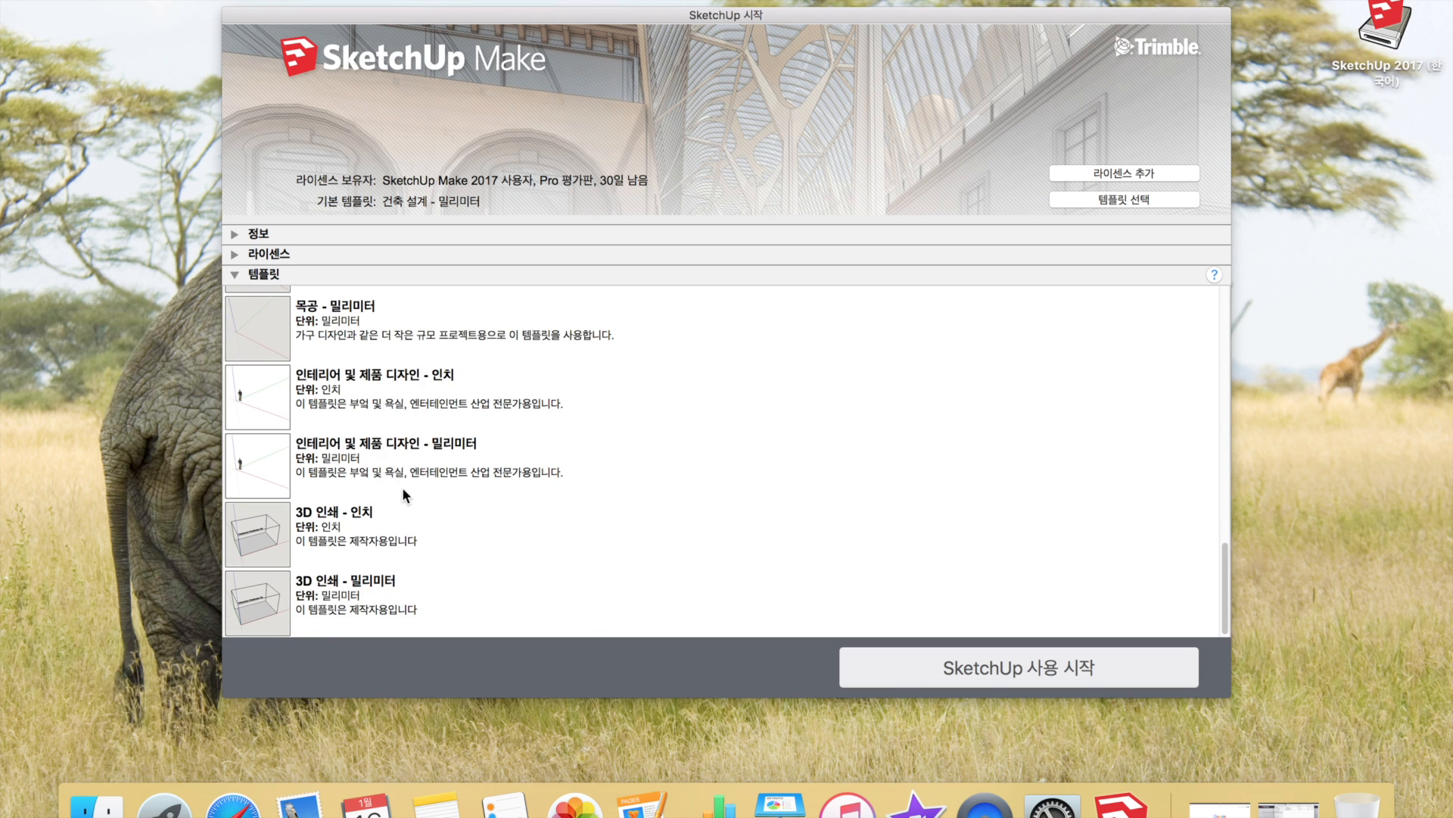
{"action": "left_click", "coordinate": [360, 341]}
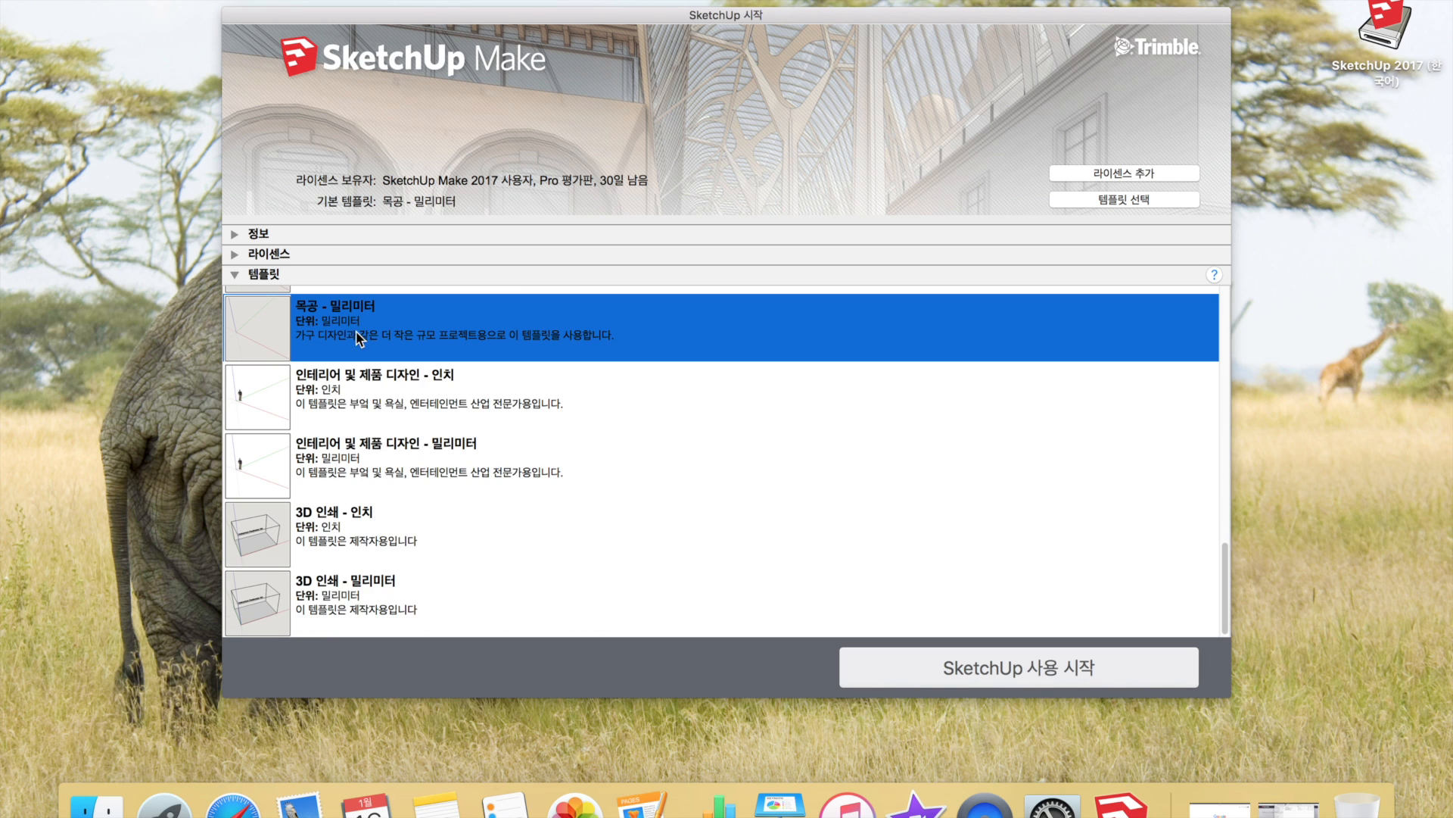
{"action": "scroll", "coordinate": [465, 372], "scroll_direction": "up", "scroll_amount": 15}
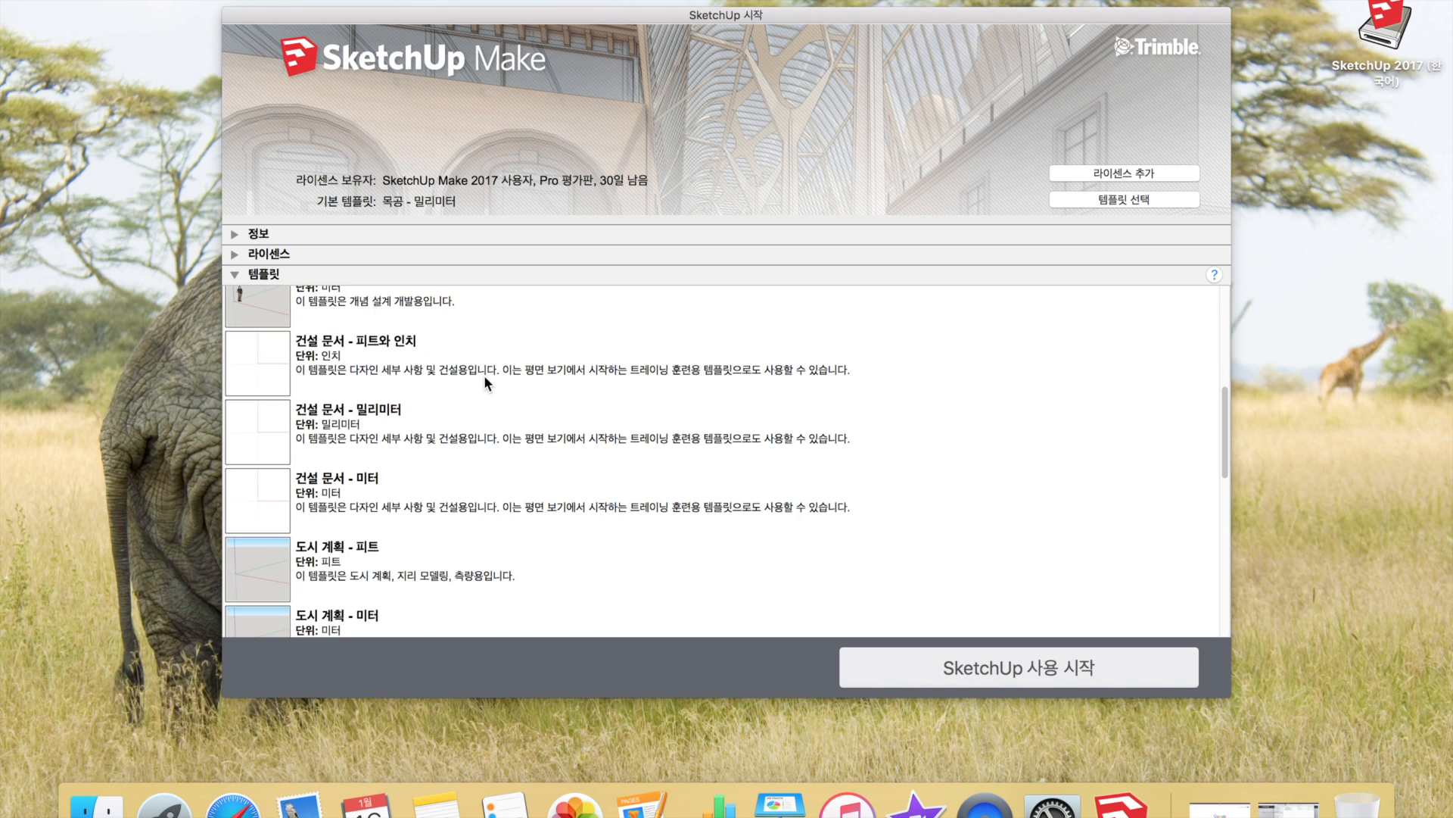
{"action": "scroll", "coordinate": [433, 439], "scroll_direction": "down", "scroll_amount": 10}
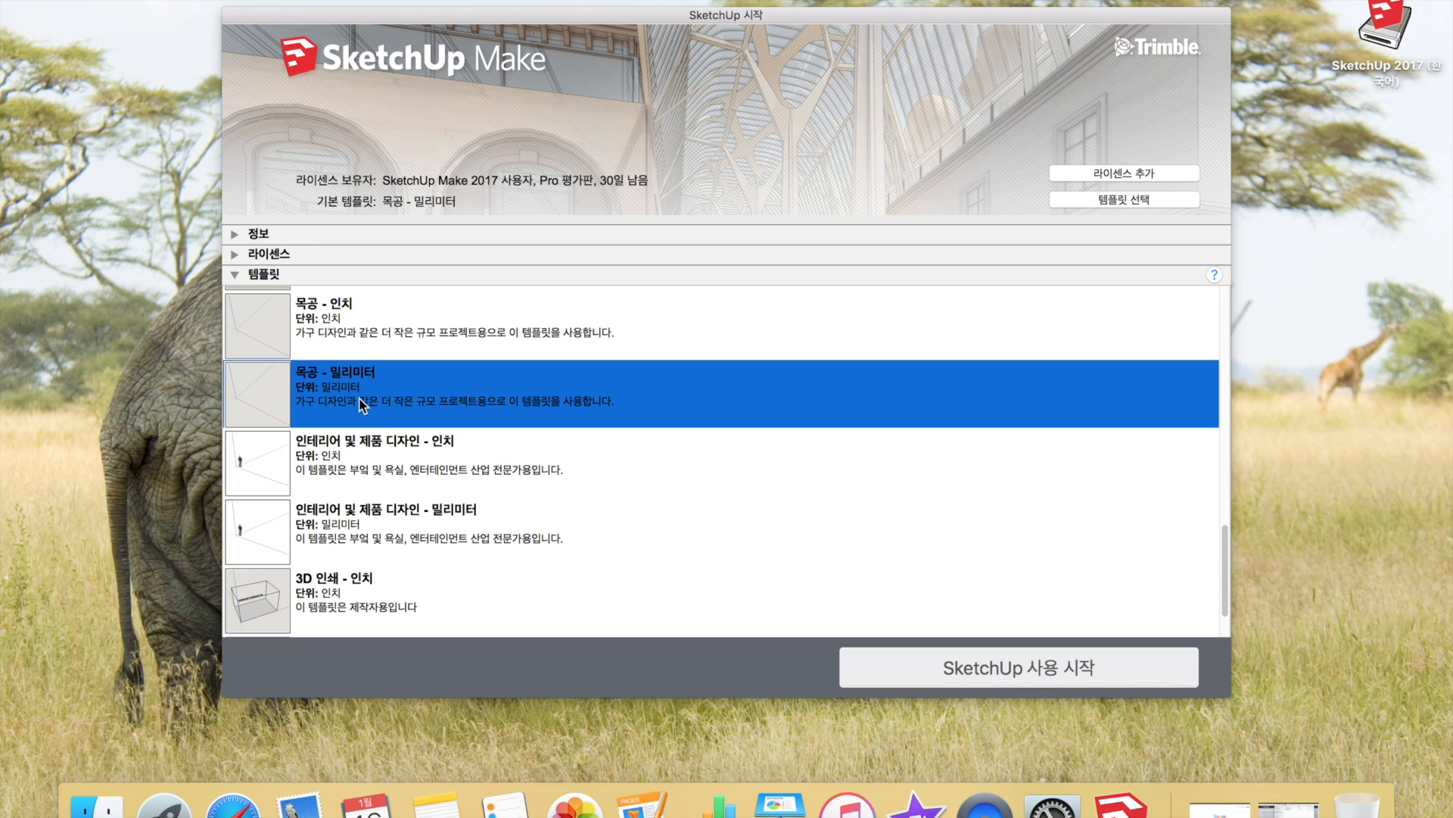
{"action": "left_click", "coordinate": [360, 336]}
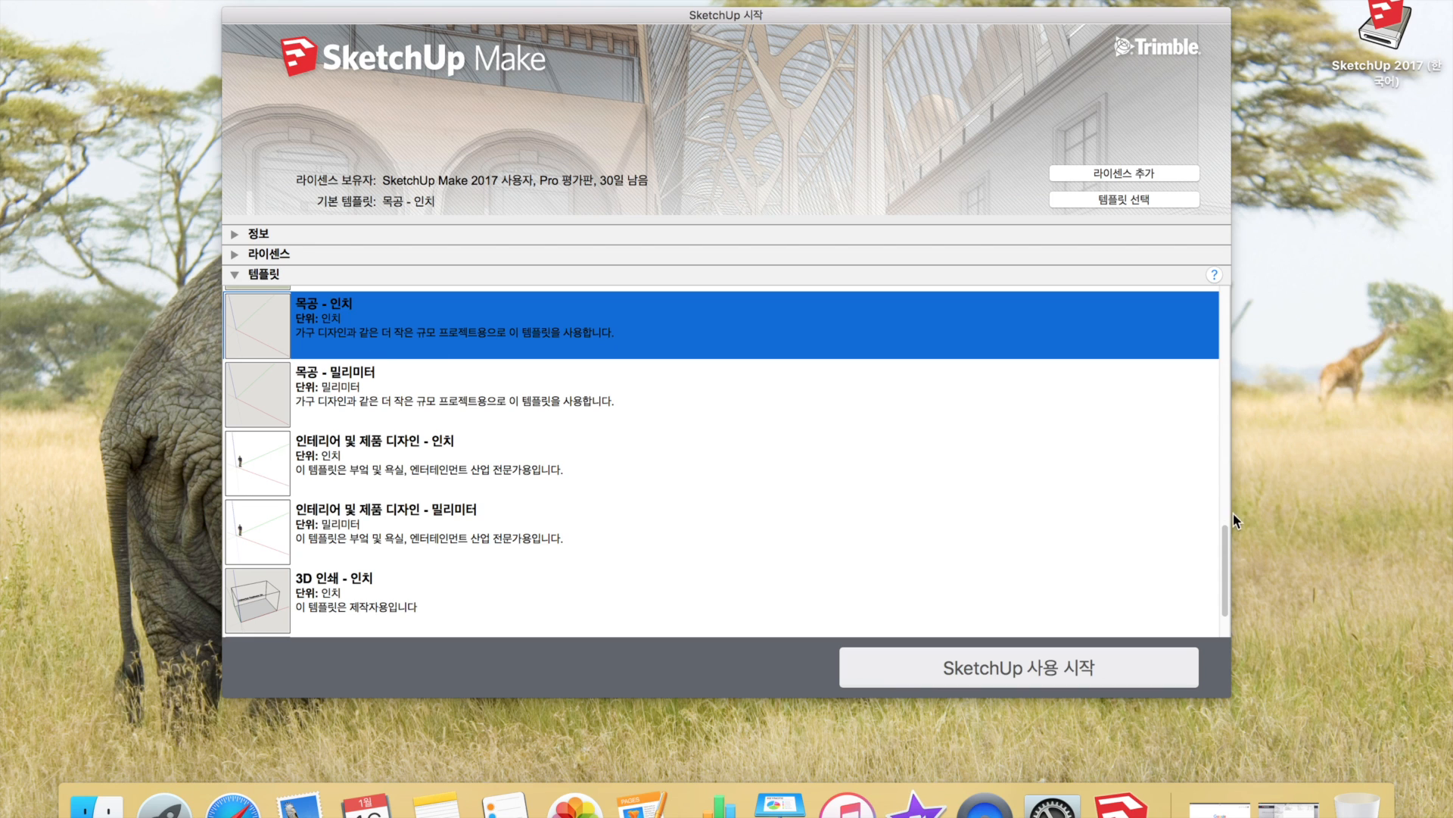
- Start a new empty model from the 목공 - 밀리미터 (millimetre woodworking) template
{"action": "left_click_drag", "start_coordinate": [1226, 539], "coordinate": [1224, 516]}
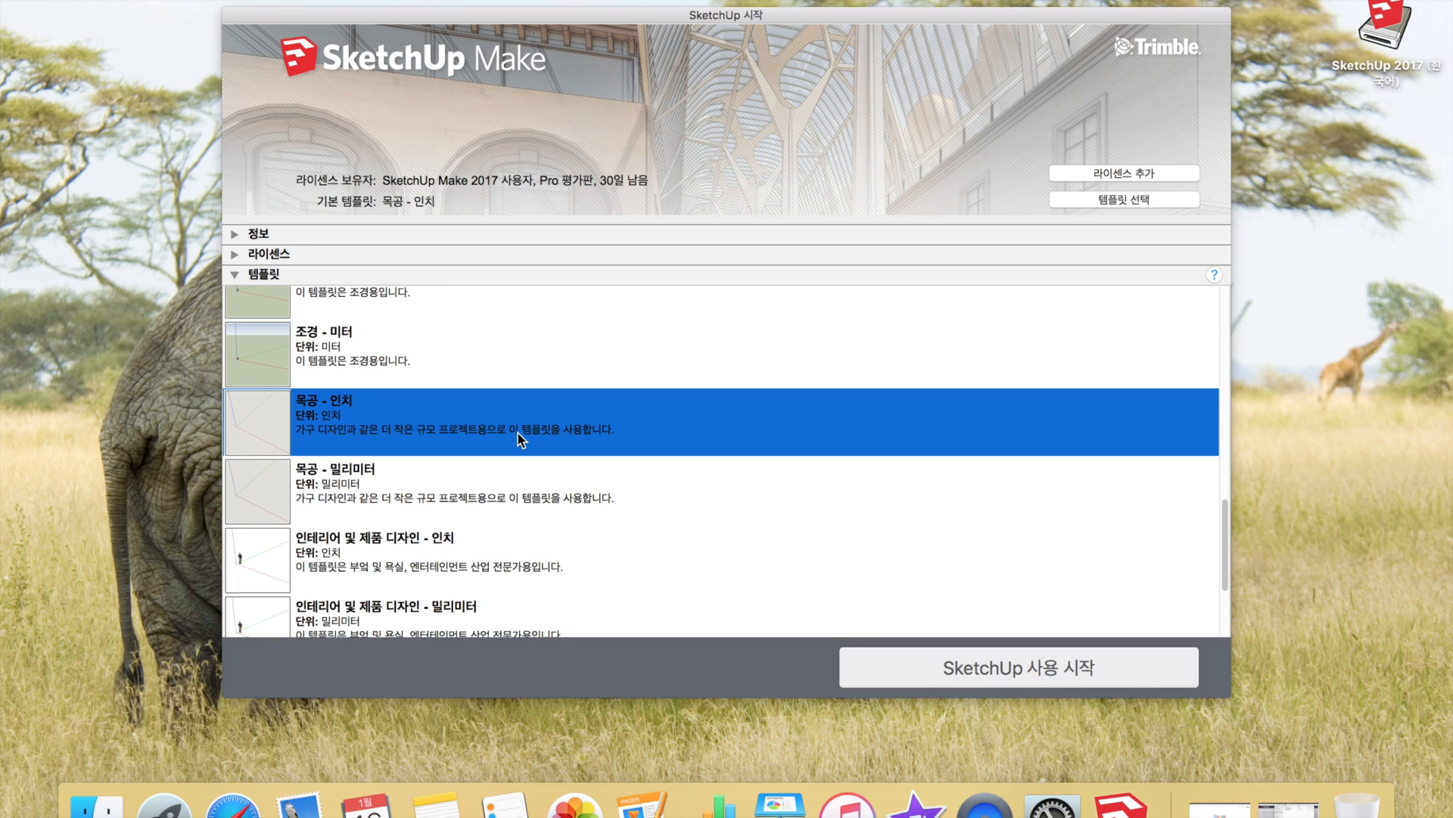
{"action": "left_click", "coordinate": [360, 484]}
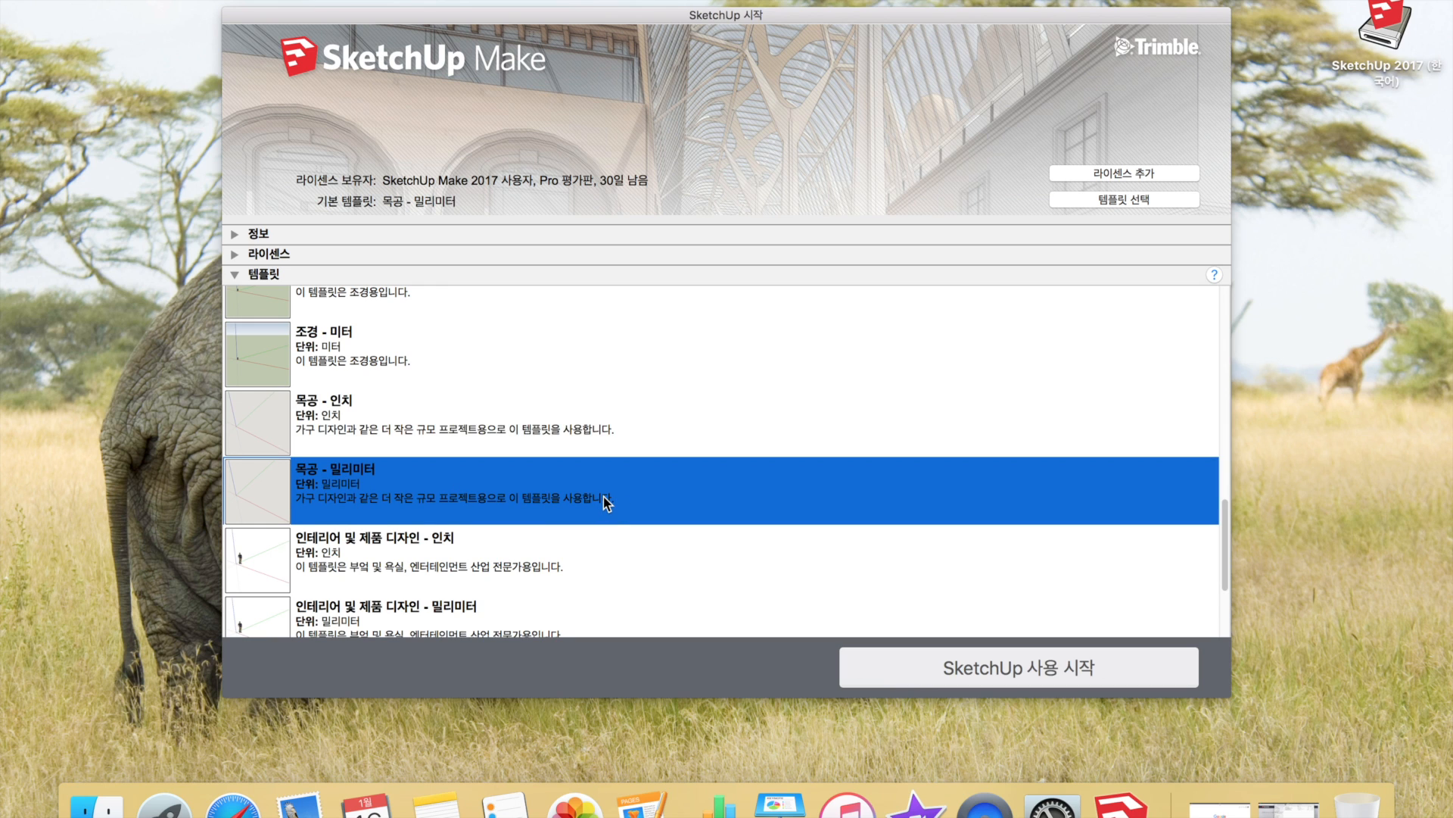
{"action": "left_click", "coordinate": [988, 662]}
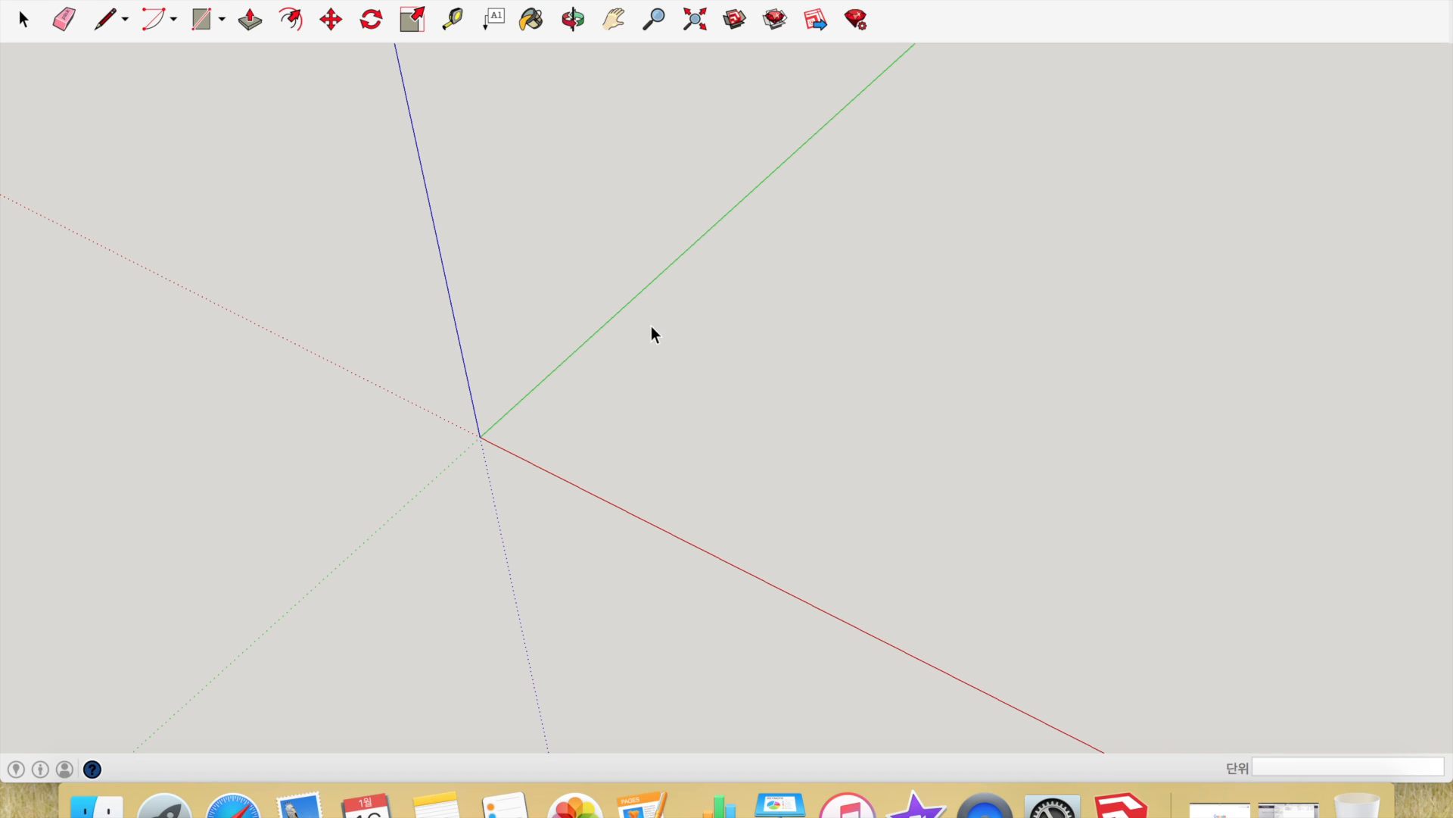
{"action": "left_click", "coordinate": [676, 369]}
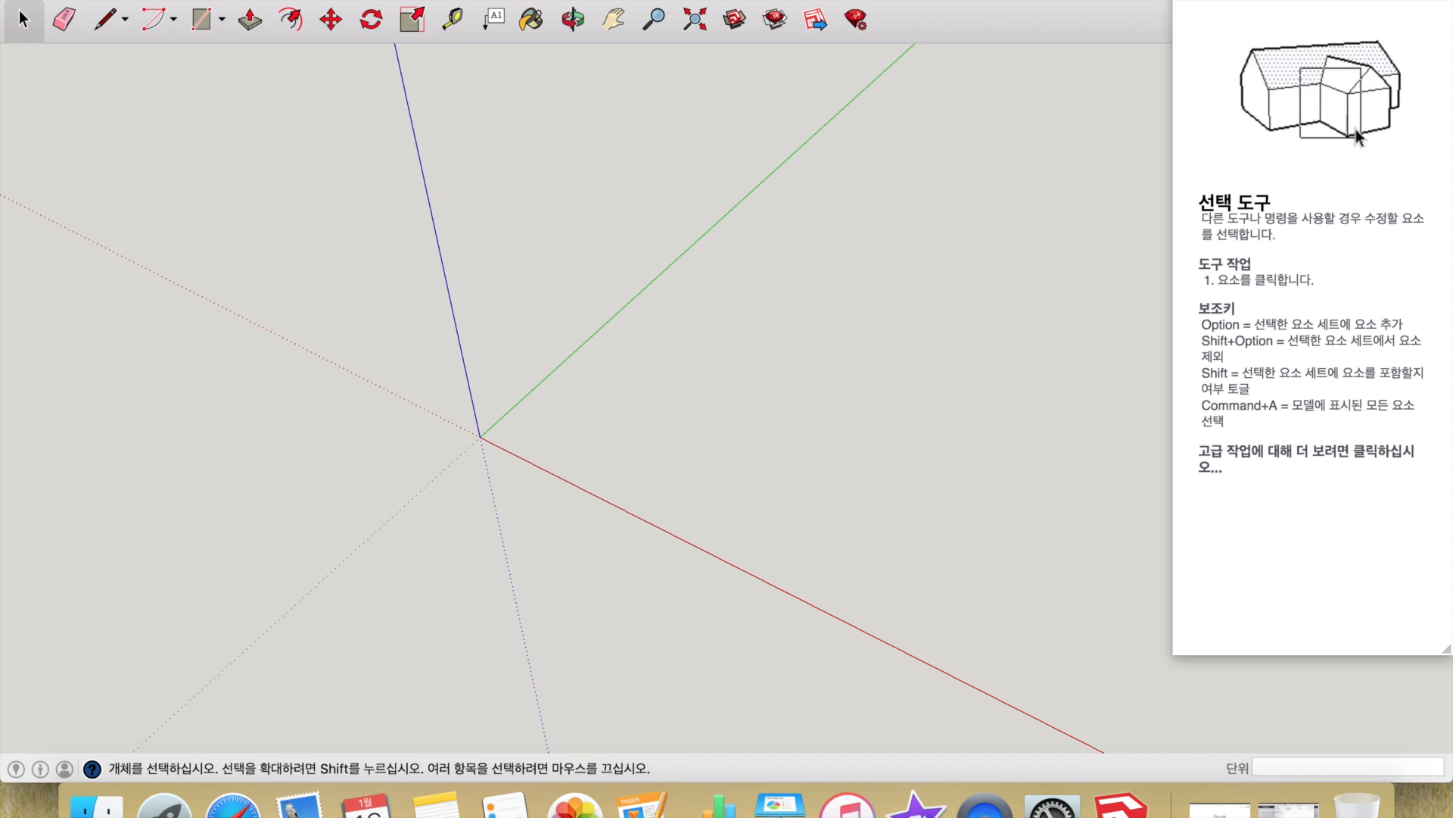
{"action": "left_click", "coordinate": [458, 25]}
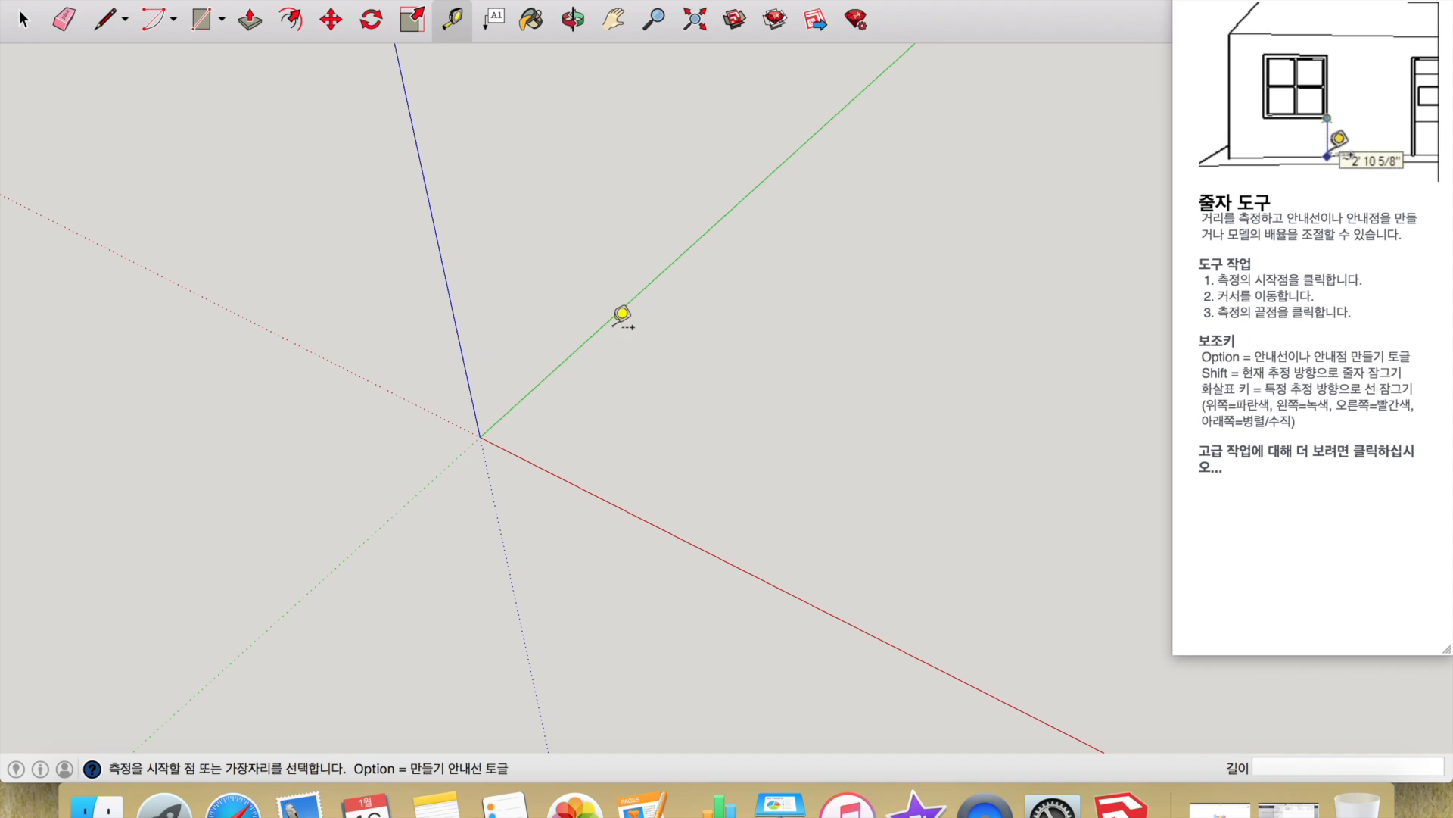
{"action": "left_click", "coordinate": [594, 333]}
{"action": "left_click", "coordinate": [590, 337]}
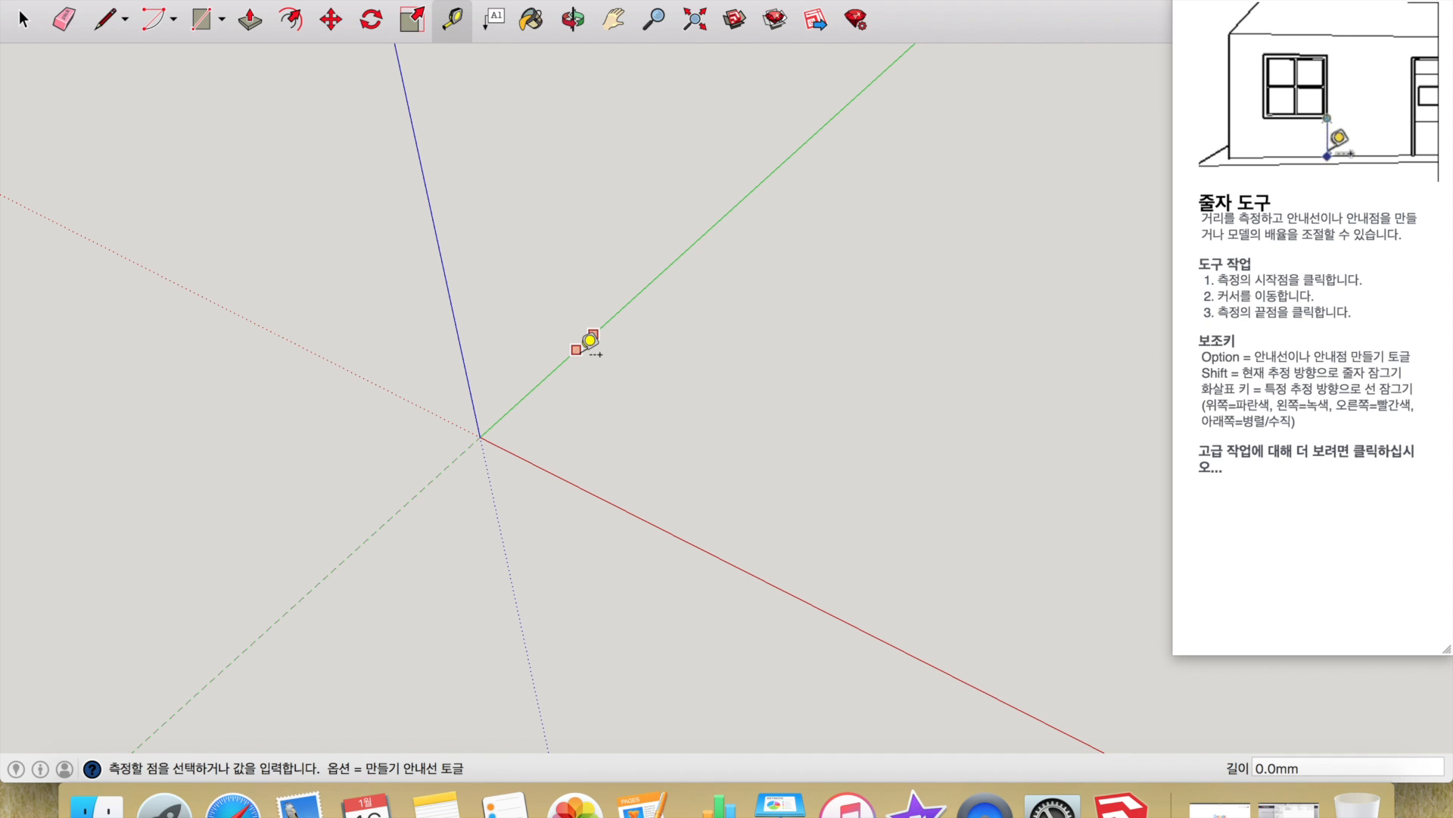
{"action": "left_click", "coordinate": [558, 474]}
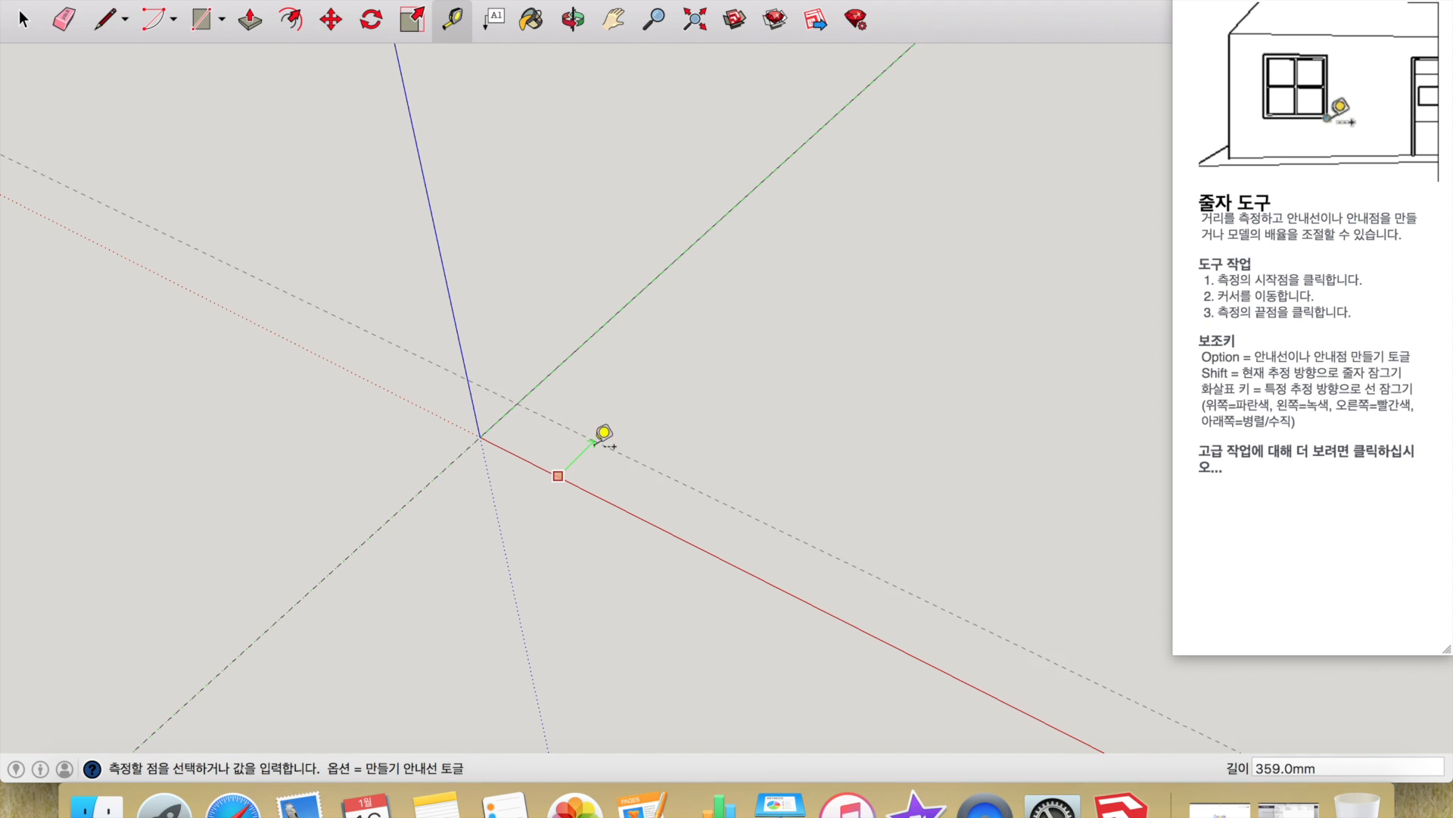
{"action": "left_click", "coordinate": [573, 478]}
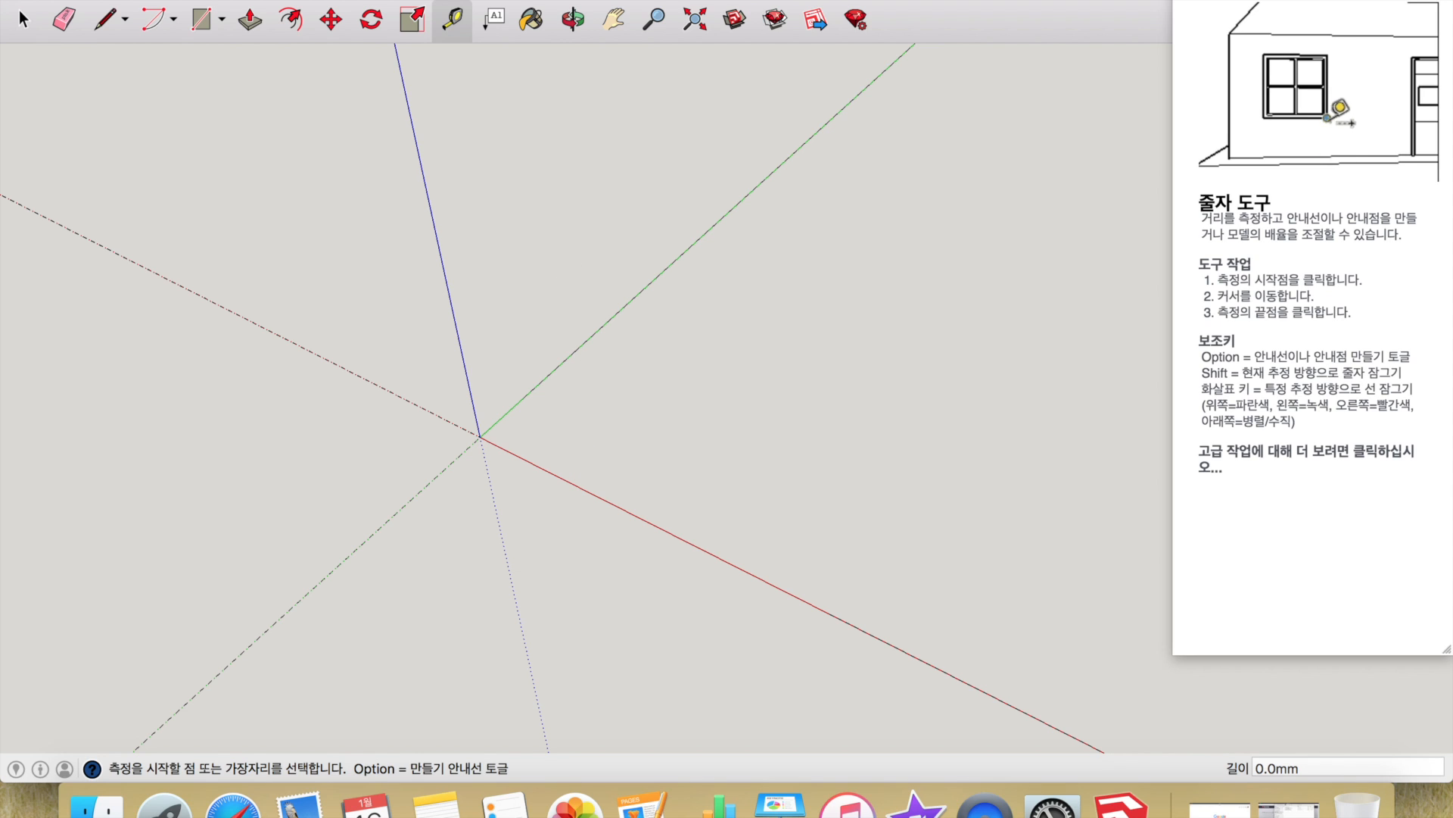
{"action": "left_click", "coordinate": [204, 24]}
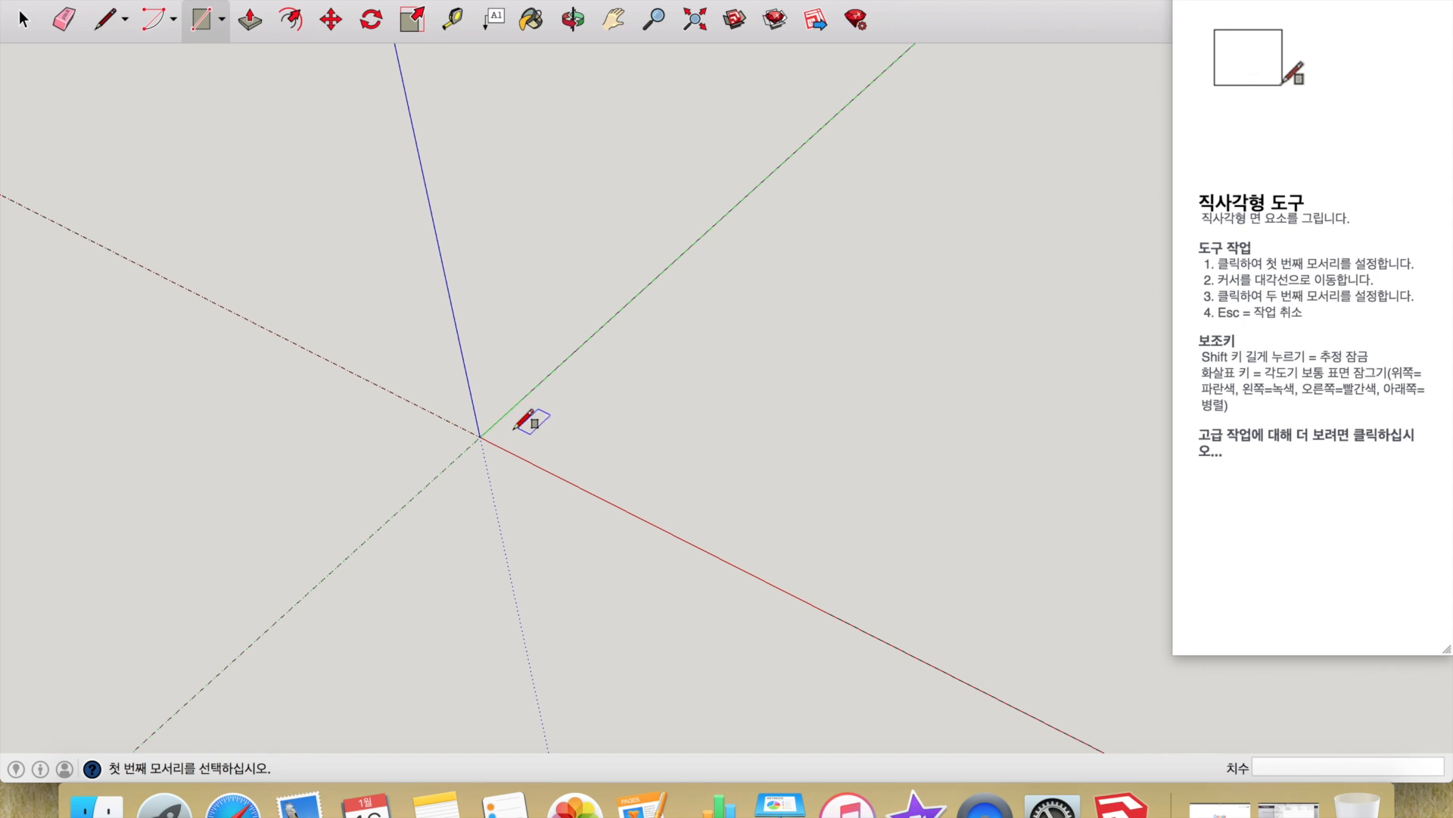
- Draw a 1146.0 by 806.6 mm rectangle at the origin and pull it up 763.9 mm
{"action": "left_click", "coordinate": [480, 436]}
{"action": "left_click", "coordinate": [723, 428]}
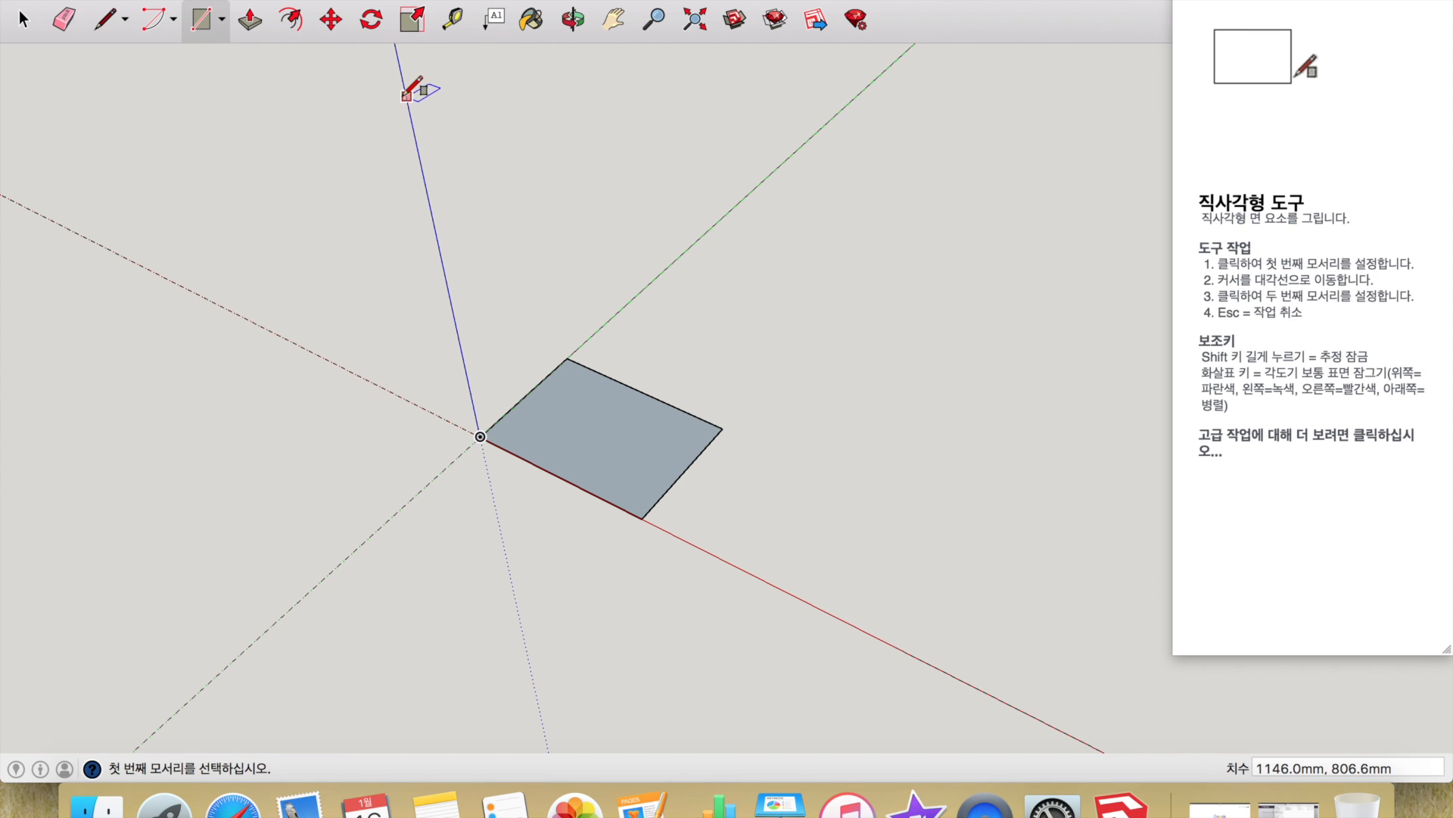
{"action": "left_click", "coordinate": [254, 25]}
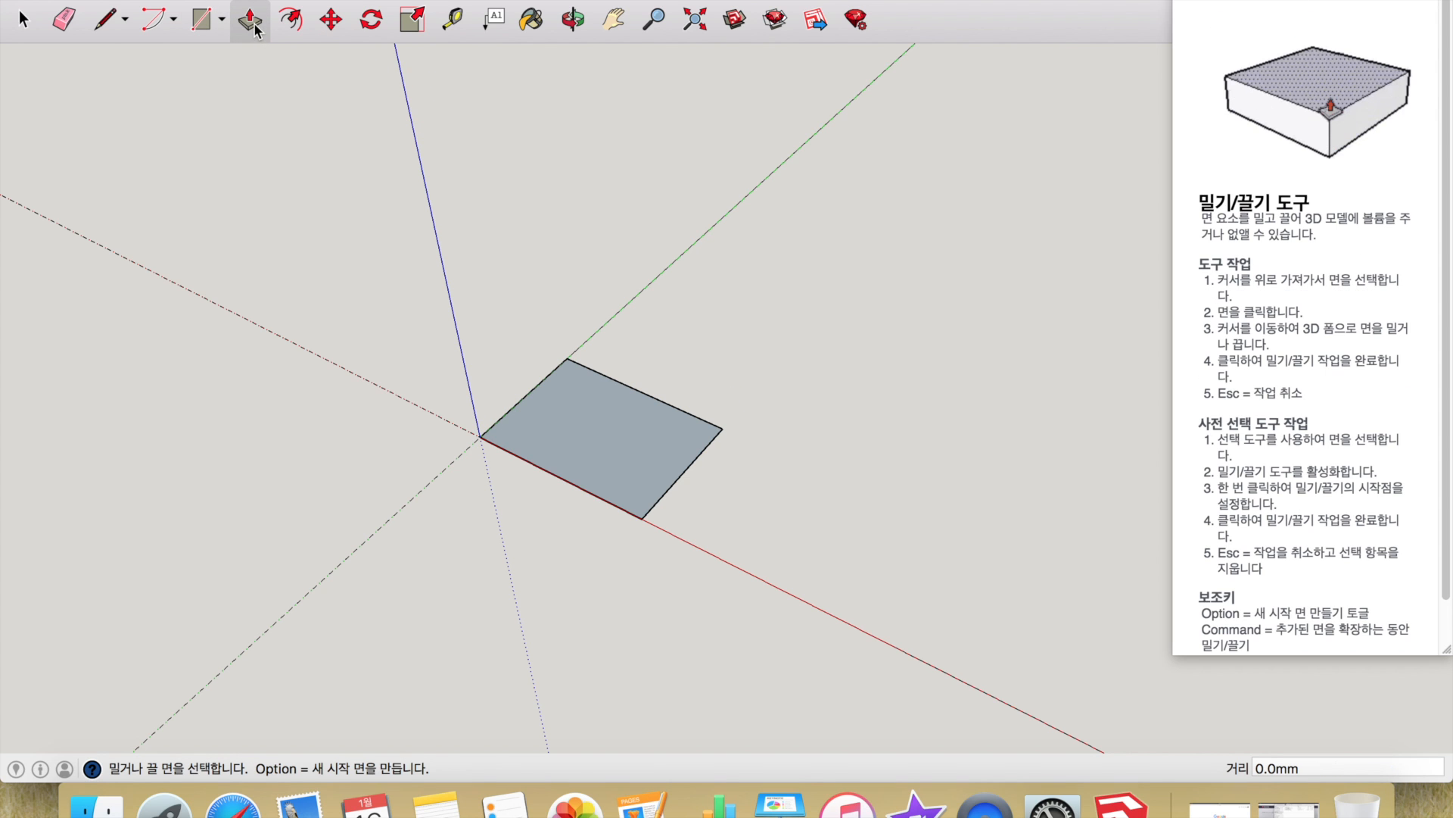
{"action": "left_click", "coordinate": [635, 463]}
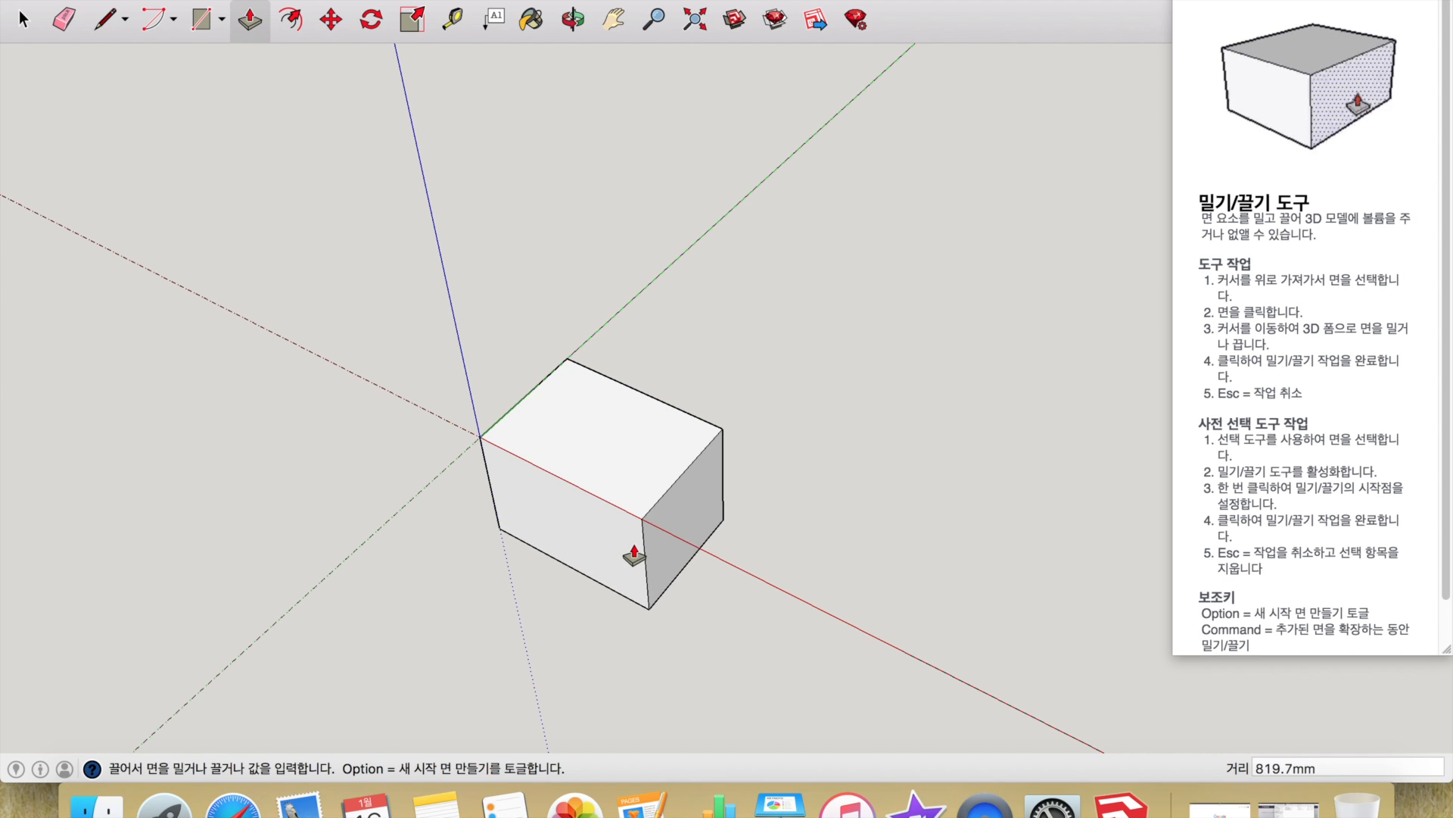
{"action": "left_click", "coordinate": [601, 374]}
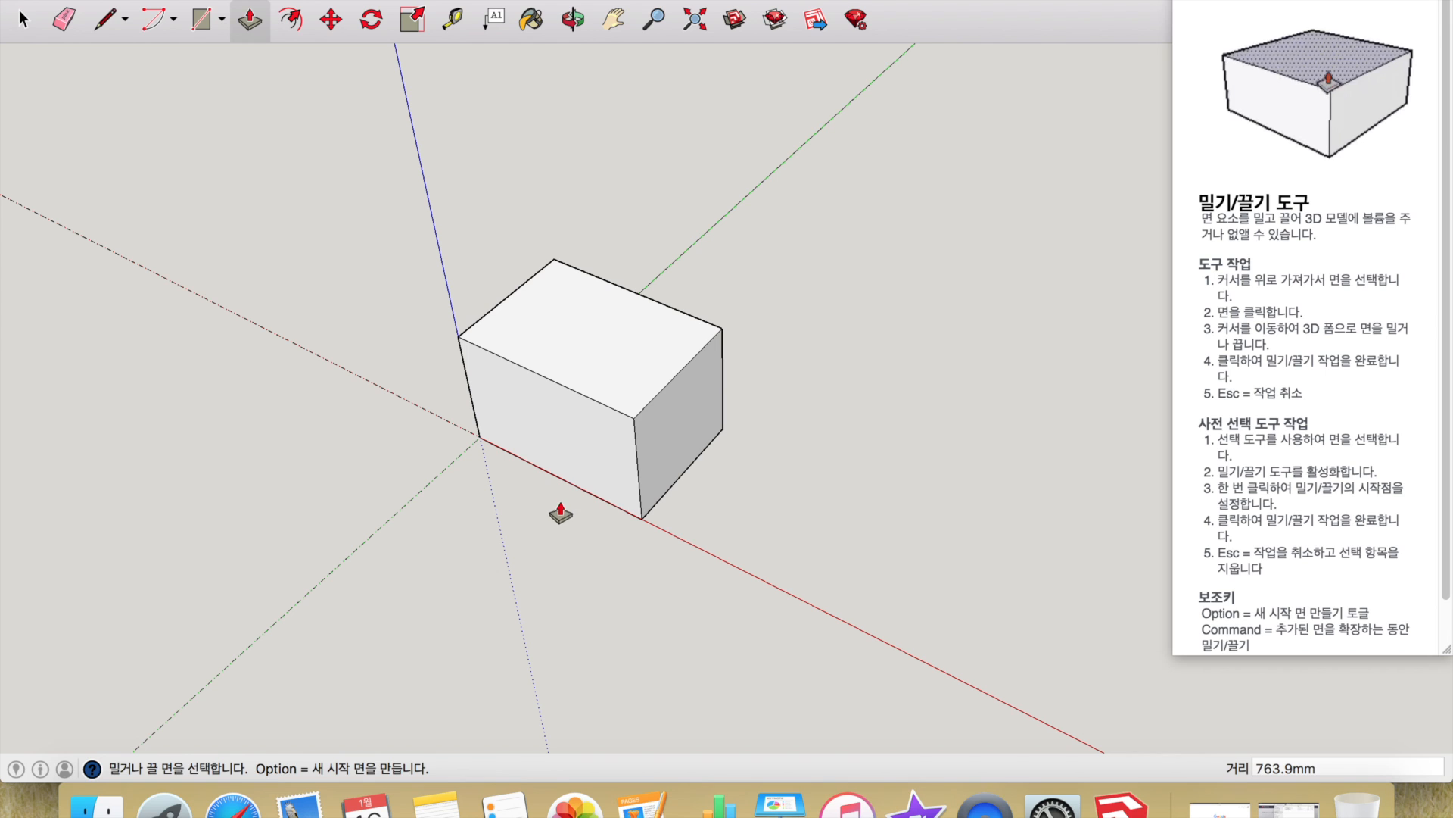
- Lengthen the box along the red axis, deepen the front to 387.5 mm, and begin a dividing line
{"action": "left_click", "coordinate": [678, 447]}
{"action": "left_click", "coordinate": [762, 511]}
{"action": "left_click", "coordinate": [626, 480]}
{"action": "left_click", "coordinate": [588, 519]}
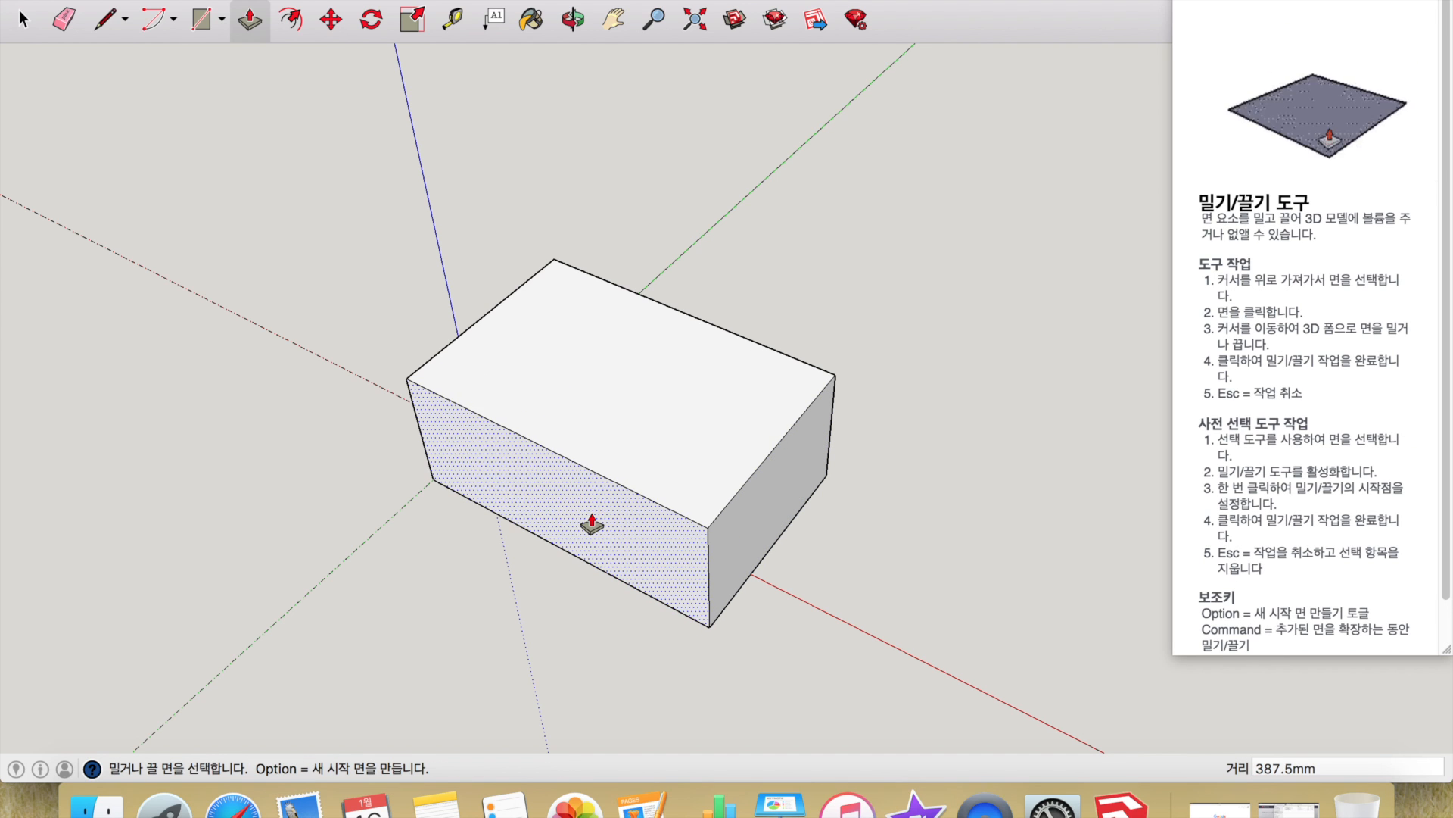
{"action": "left_click", "coordinate": [105, 23]}
{"action": "left_click", "coordinate": [570, 458]}
- Split the front face, push in an L-shaped notch, and raise the top to 615.4 mm
{"action": "left_click", "coordinate": [584, 558]}
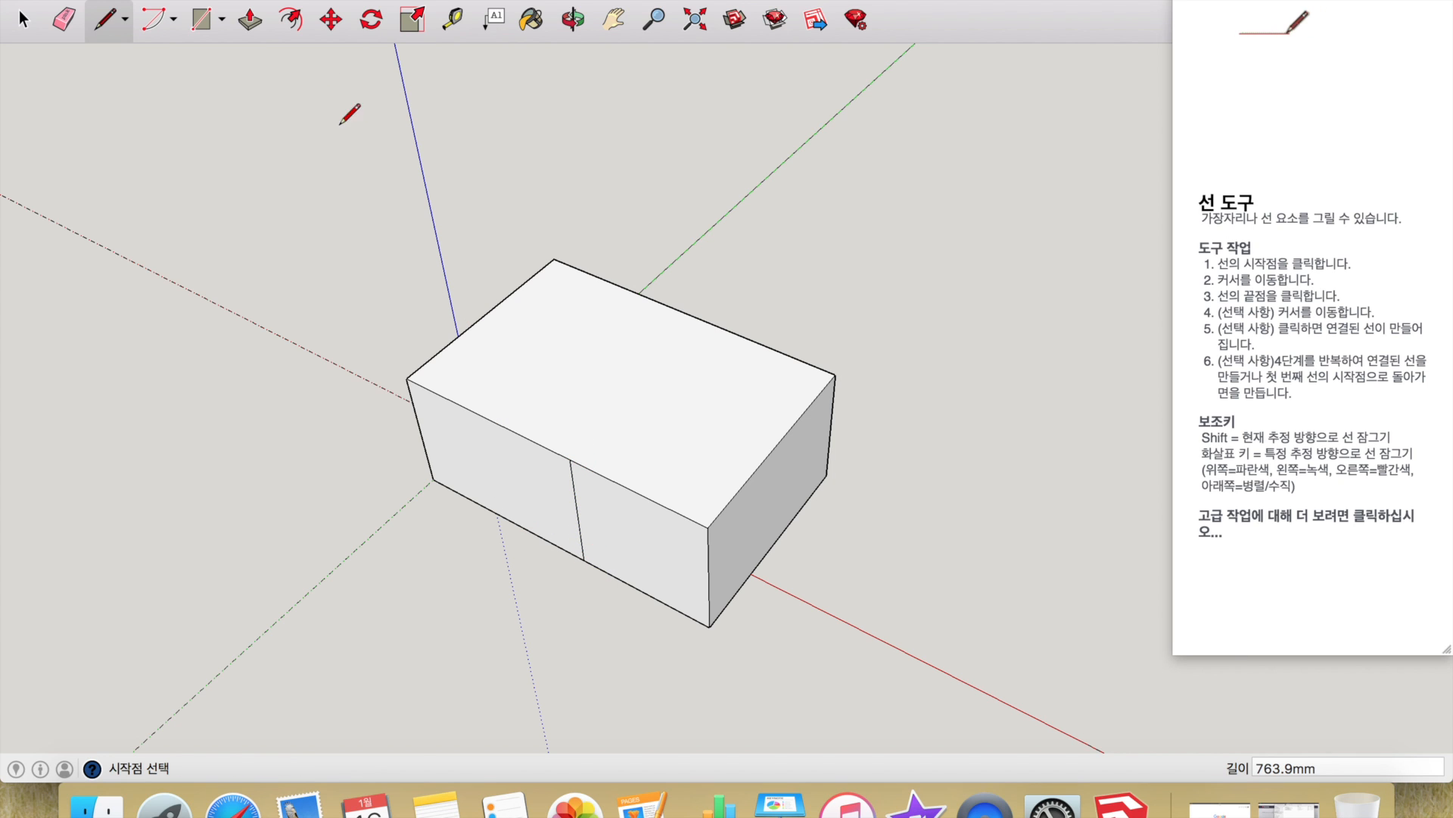
{"action": "left_click", "coordinate": [251, 21]}
{"action": "left_click_drag", "start_coordinate": [535, 532], "coordinate": [480, 593]}
{"action": "left_click", "coordinate": [626, 481]}
{"action": "left_click", "coordinate": [617, 389]}
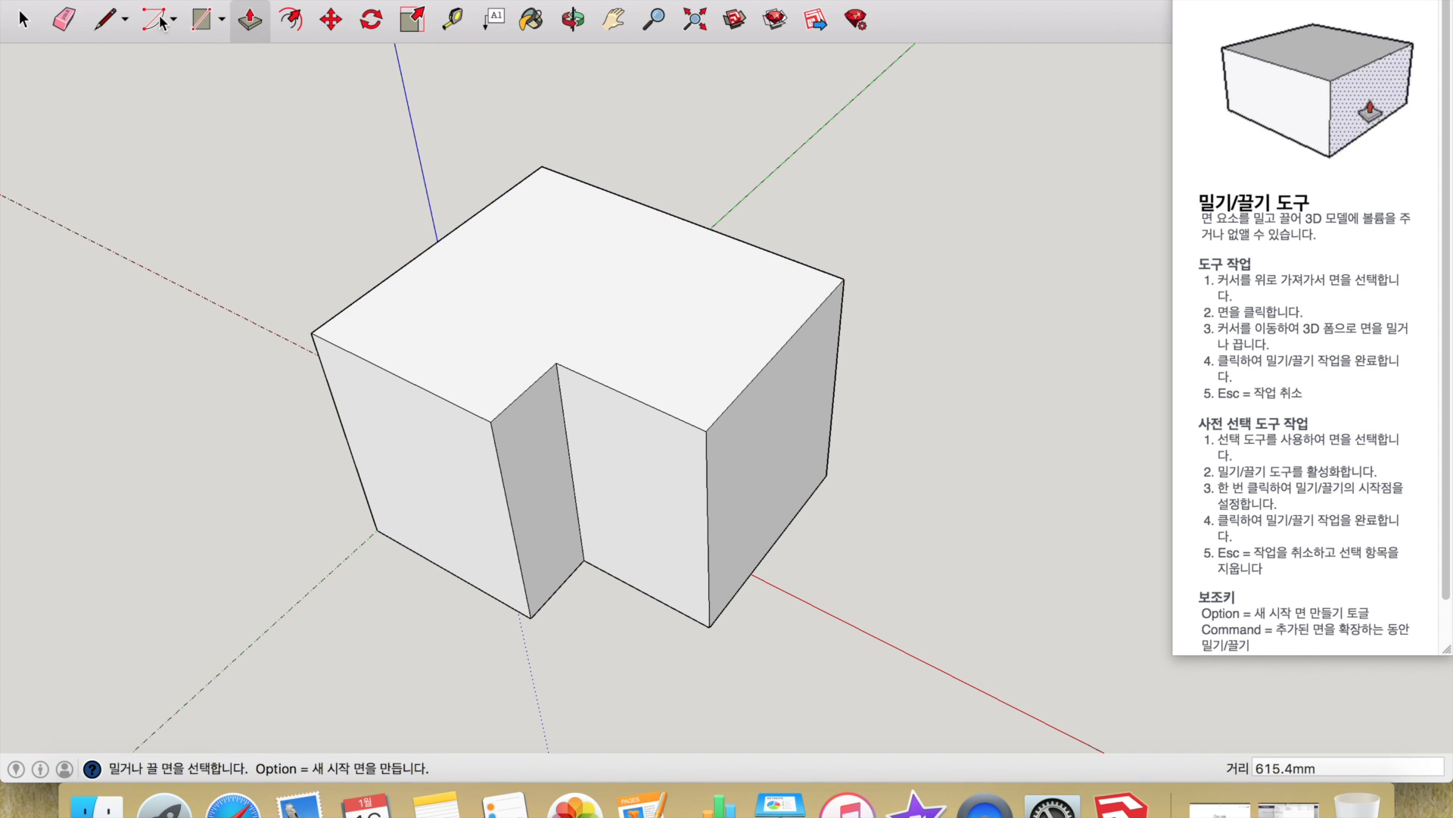
- Split the left face with a line and pull its upper section out 320.0 mm
{"action": "left_click", "coordinate": [107, 20]}
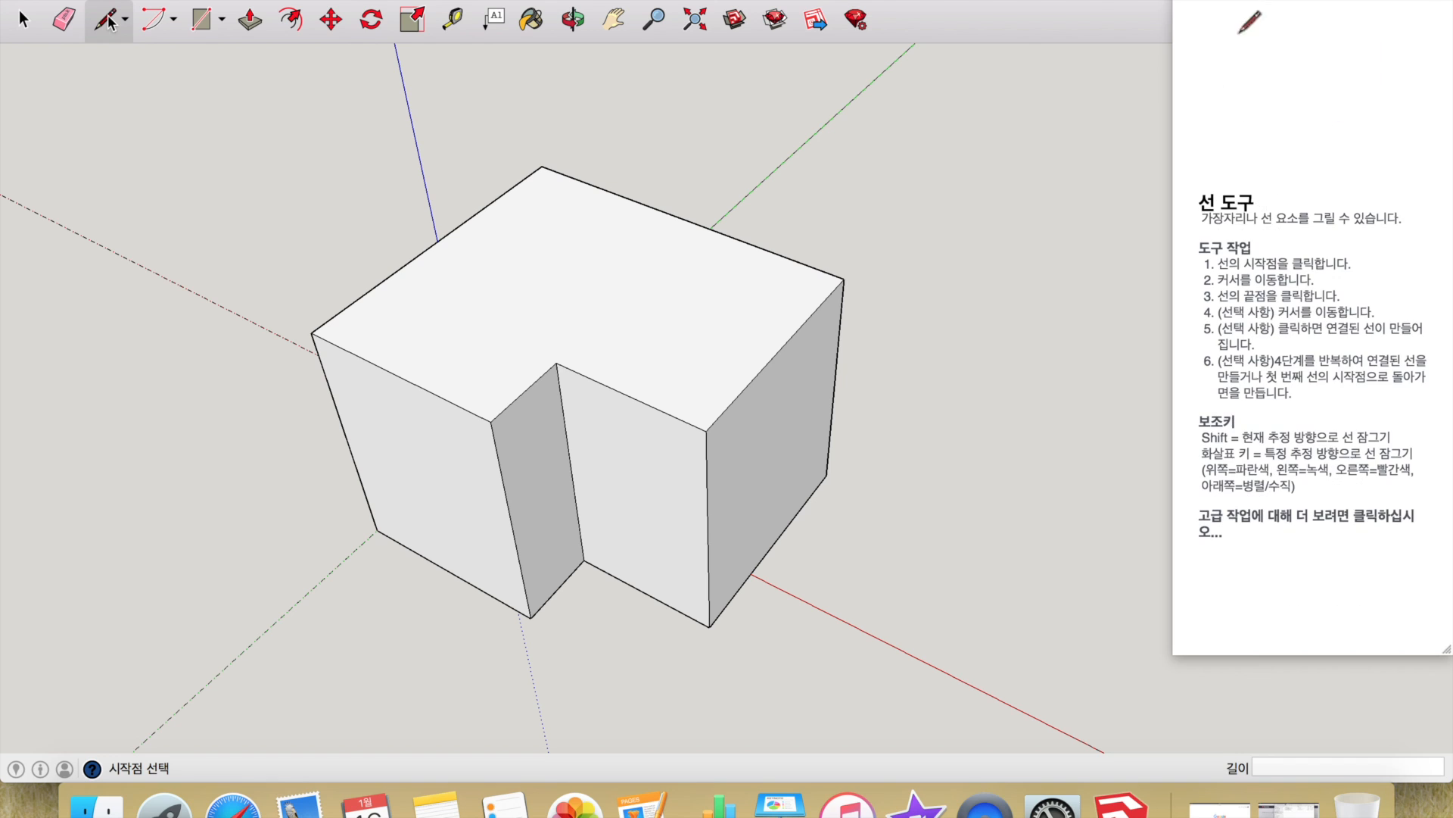
{"action": "left_click", "coordinate": [355, 462]}
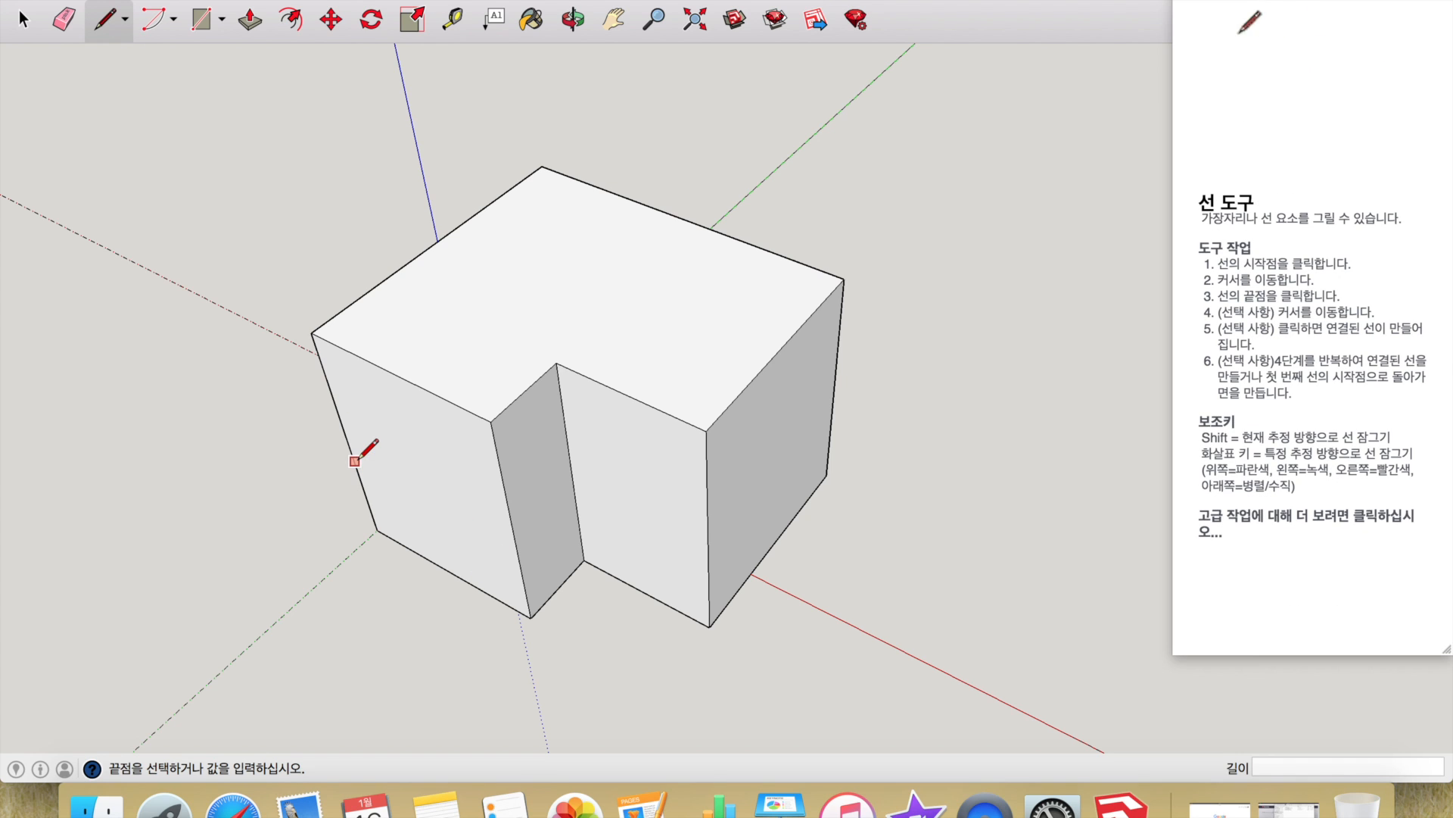
{"action": "left_click", "coordinate": [518, 549]}
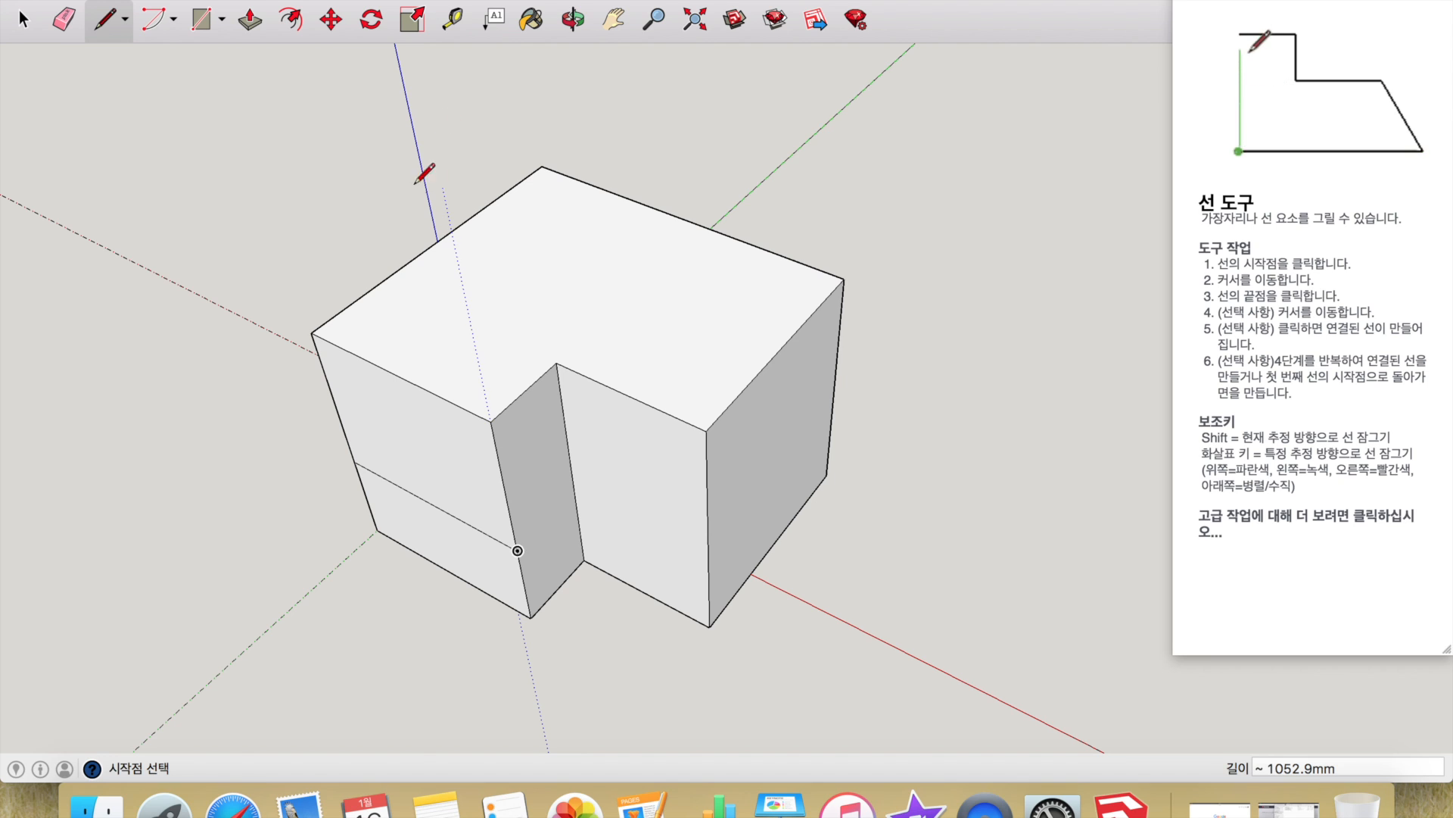
{"action": "left_click", "coordinate": [250, 19]}
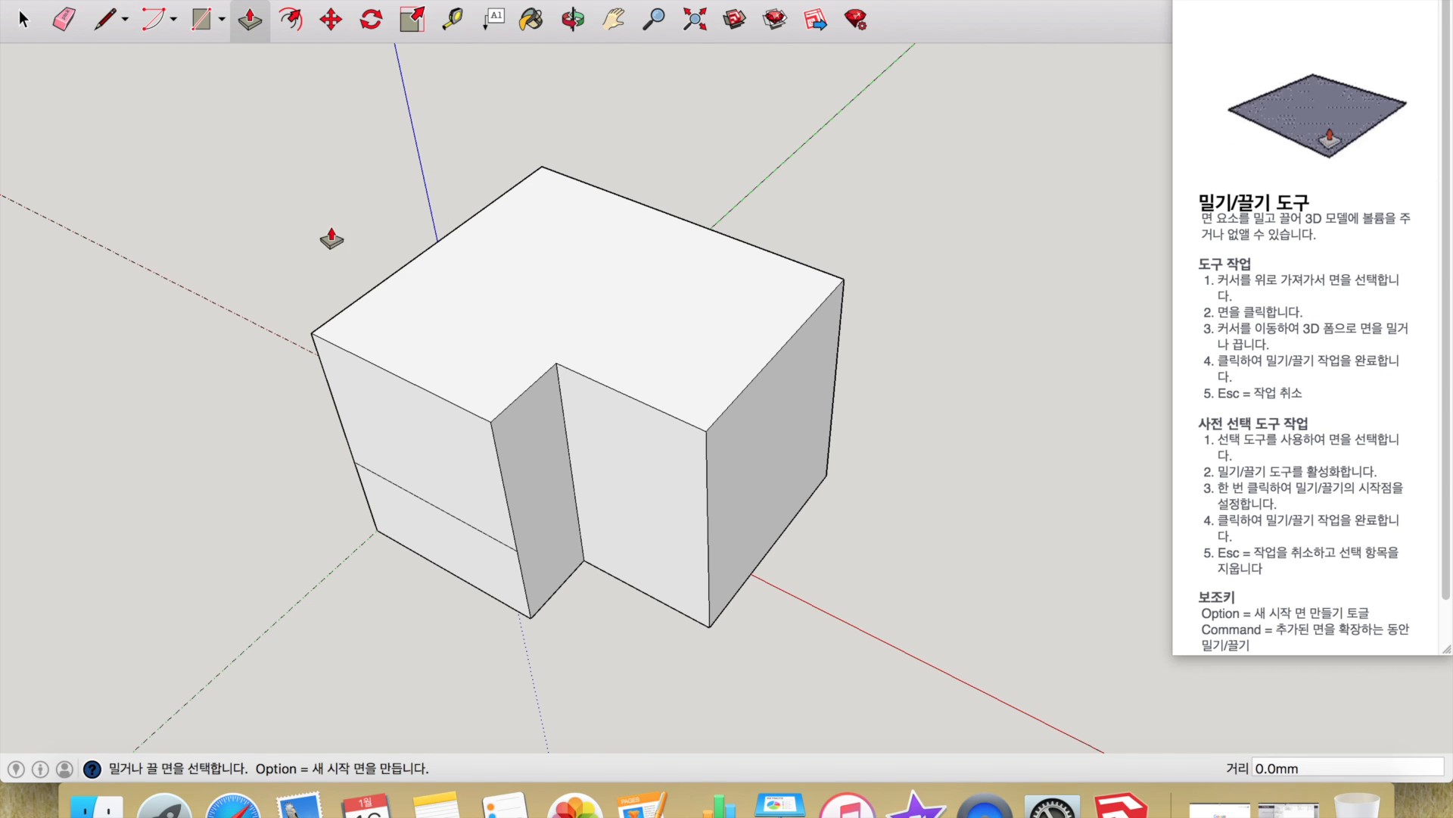
{"action": "left_click", "coordinate": [449, 481]}
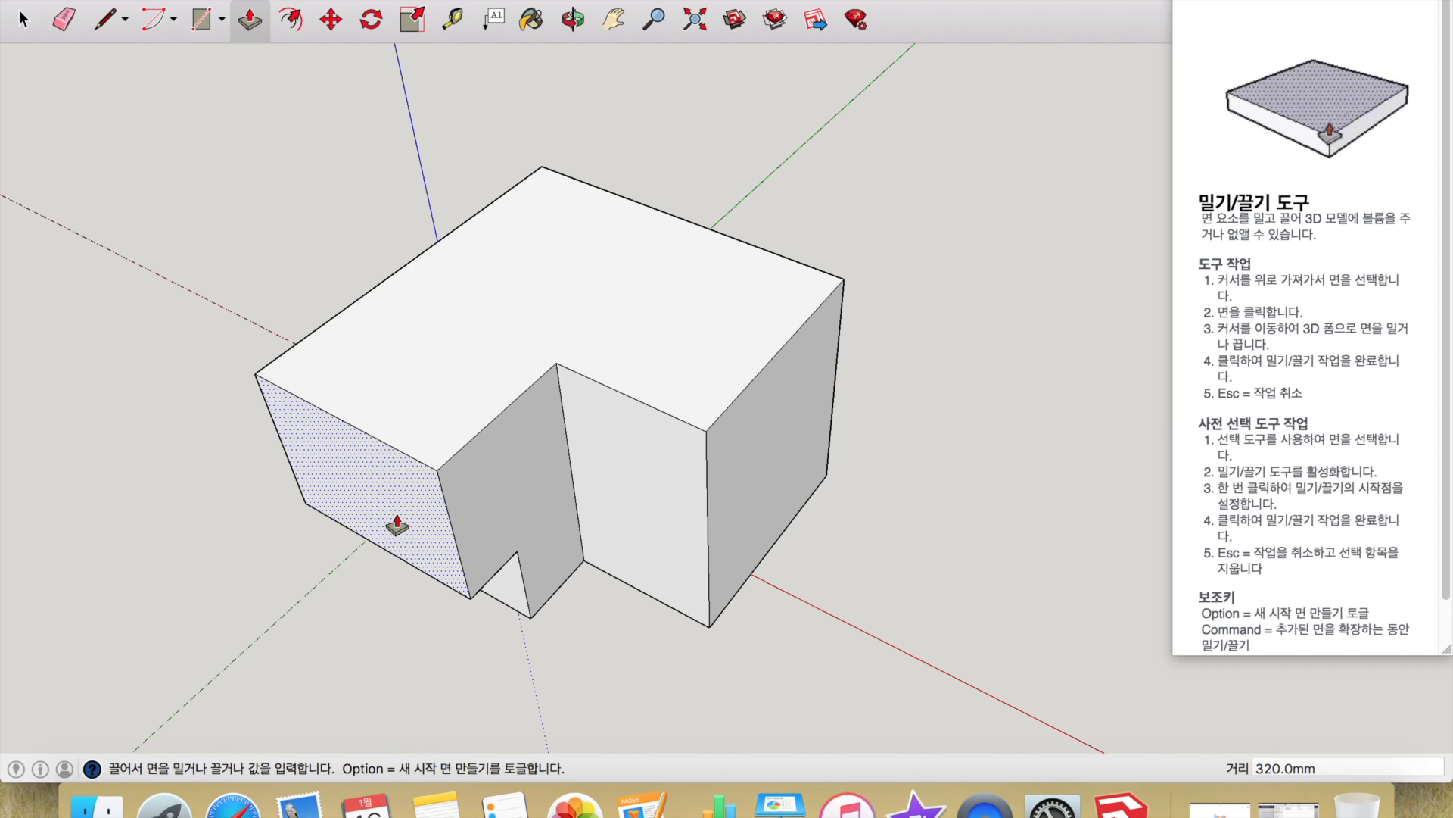
{"action": "left_click", "coordinate": [397, 525]}
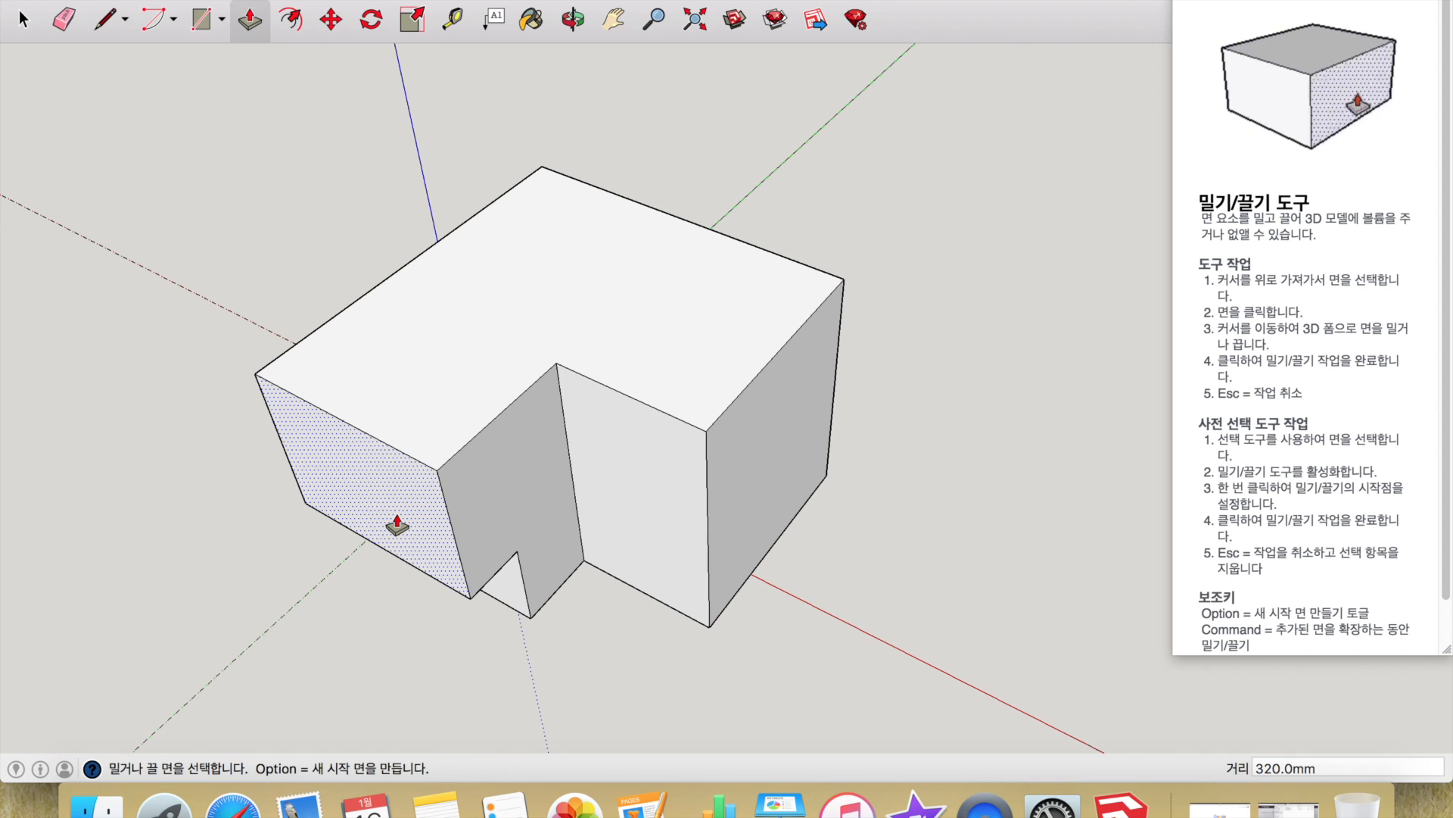
{"action": "left_click", "coordinate": [573, 20]}
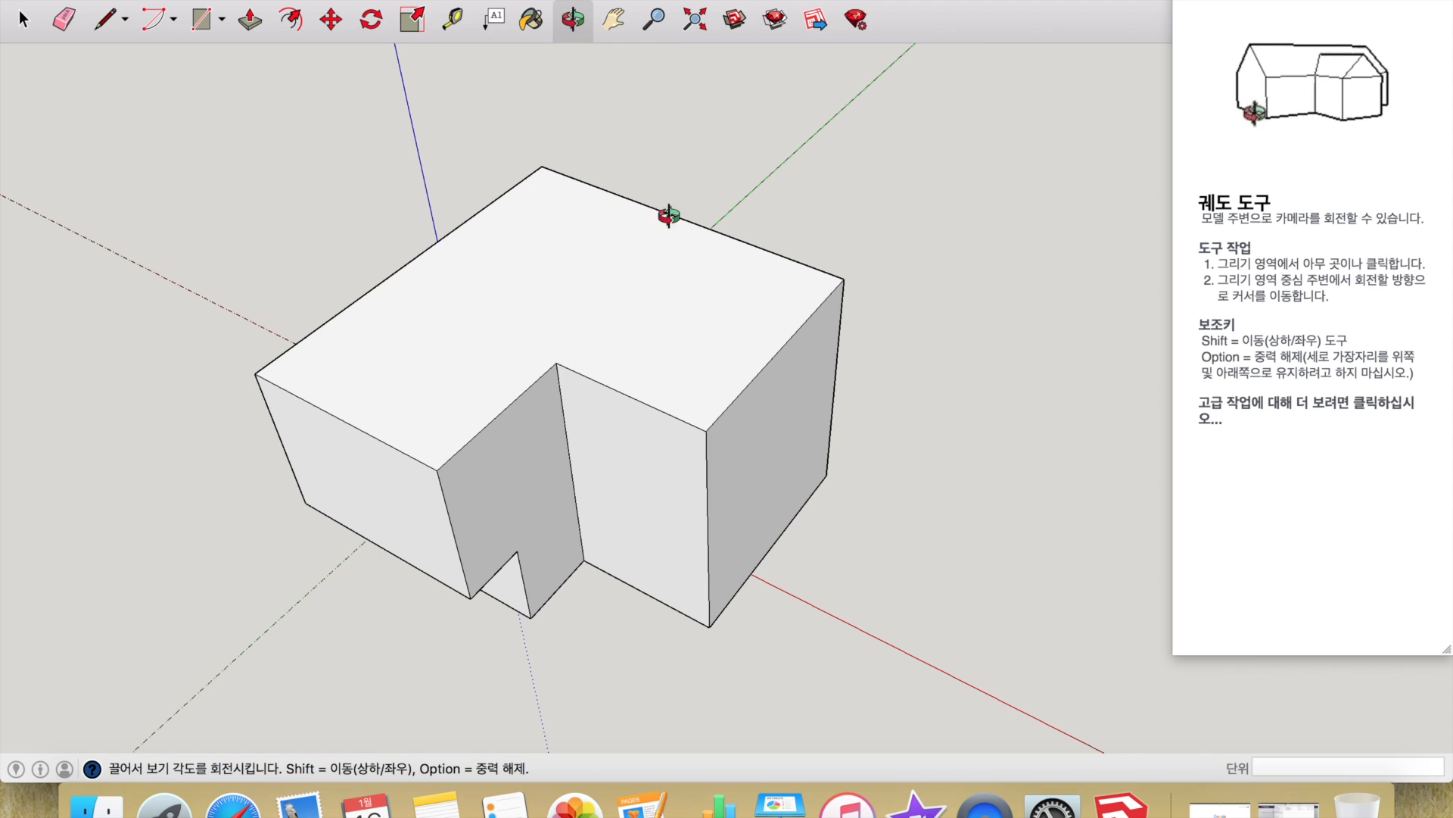
- Orbit the view around to see the L-shaped block from its other side
{"action": "left_click_drag", "start_coordinate": [756, 268], "coordinate": [518, 227]}
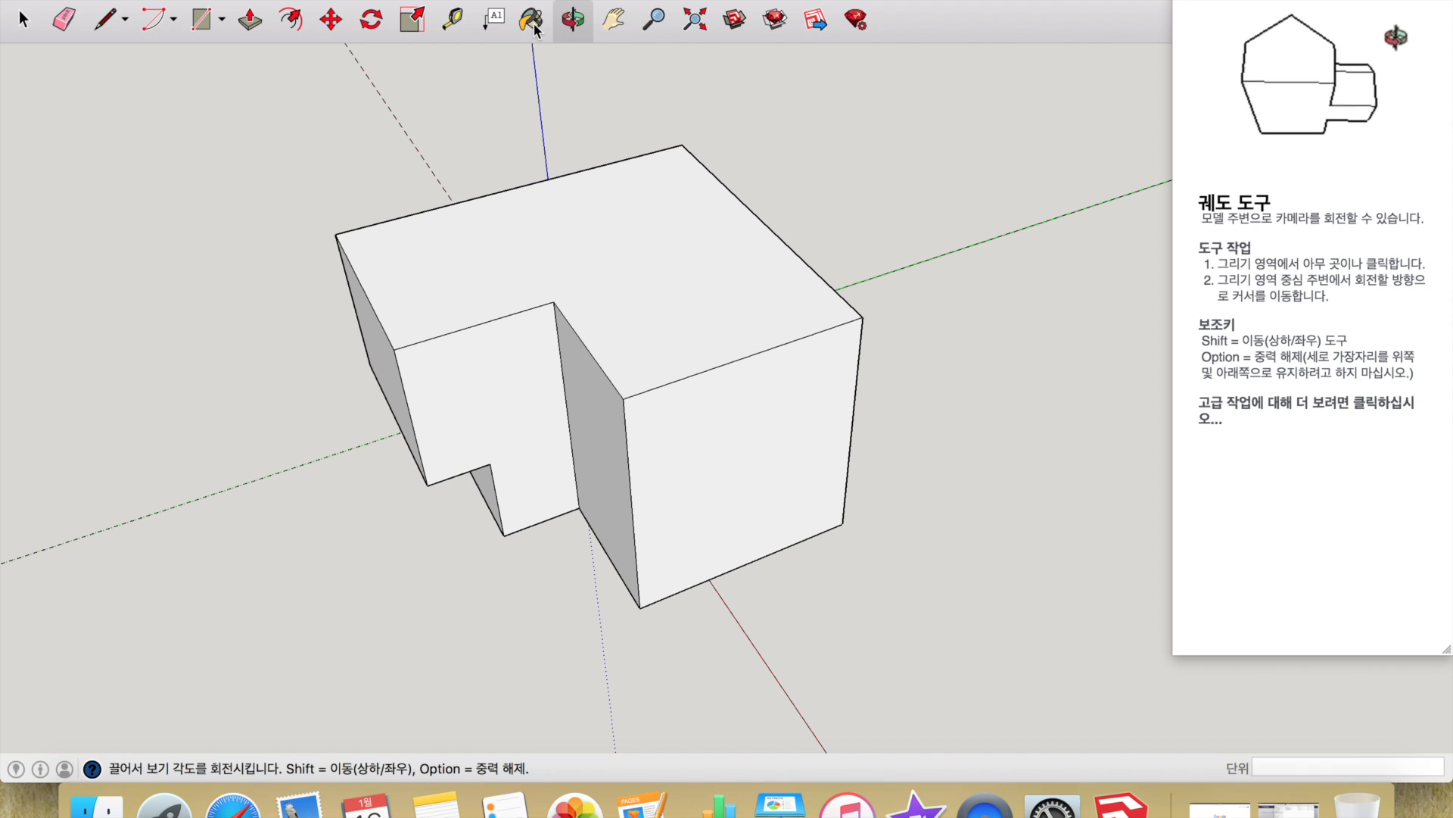
- Paint the block's top face pink from the Colors wheel, then close the Colors window
{"action": "left_click", "coordinate": [533, 25]}
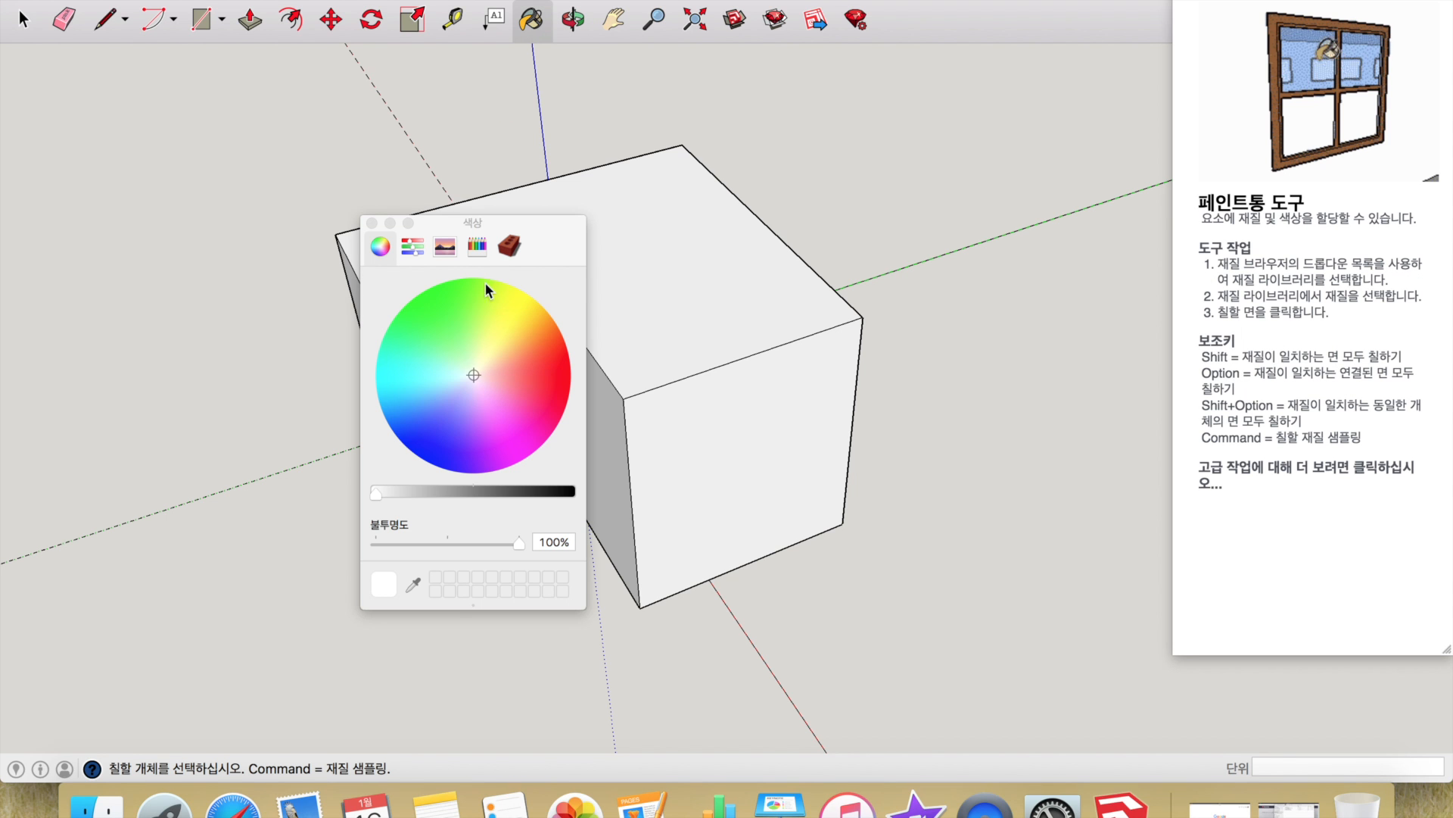
{"action": "left_click", "coordinate": [502, 374]}
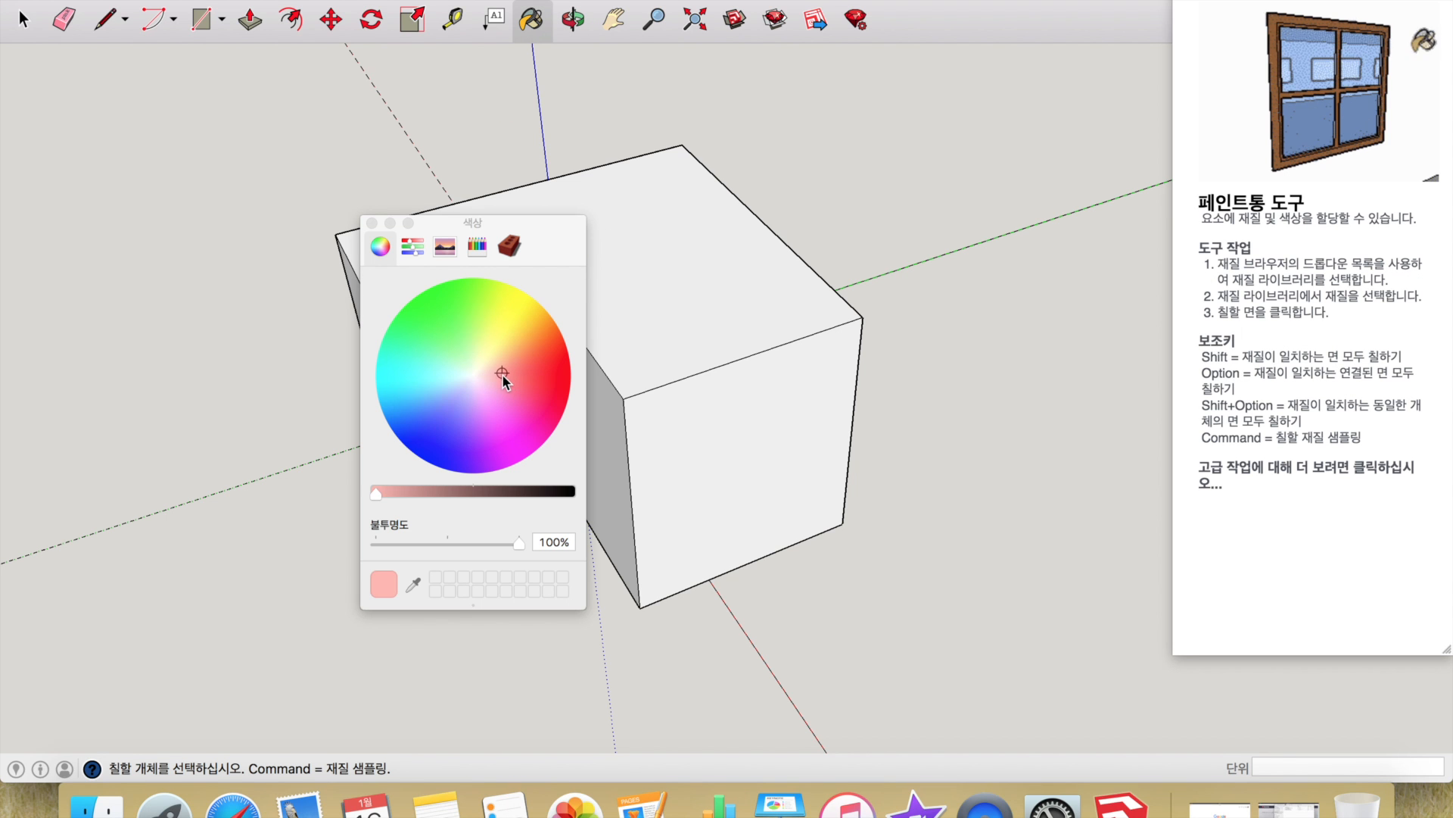
{"action": "left_click", "coordinate": [664, 269]}
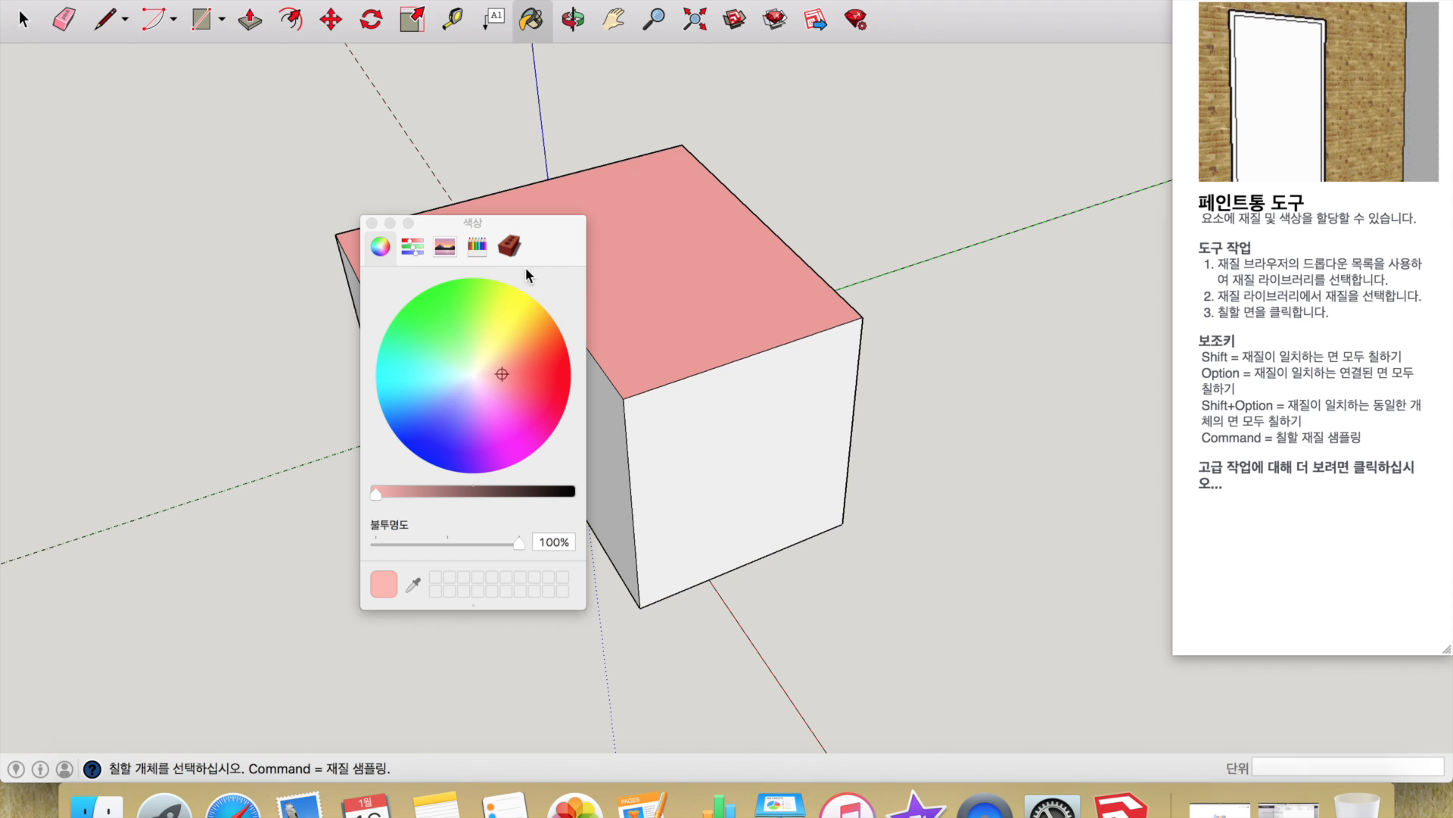
{"action": "left_click_drag", "start_coordinate": [543, 228], "coordinate": [355, 205]}
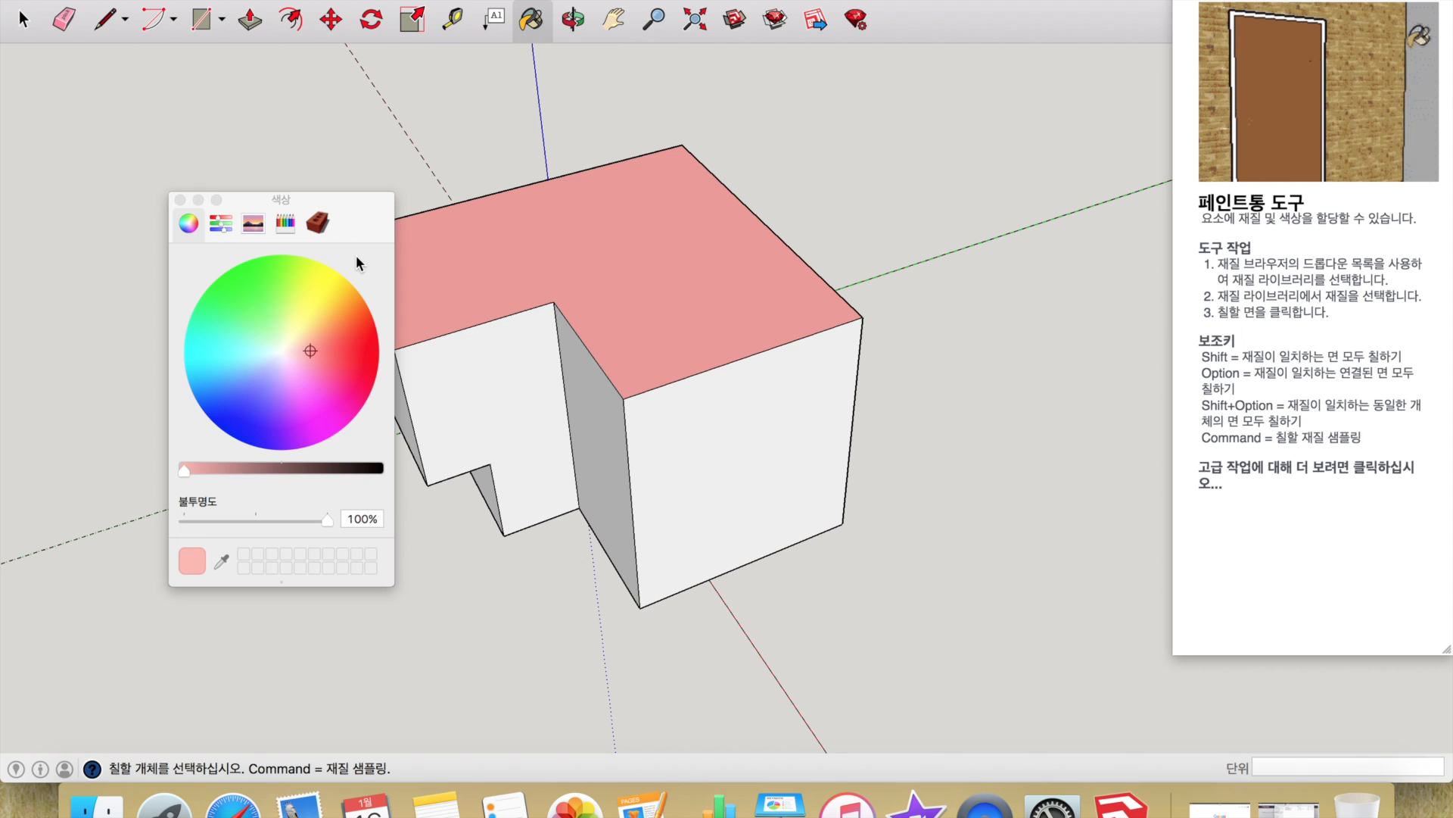
{"action": "left_click", "coordinate": [180, 199]}
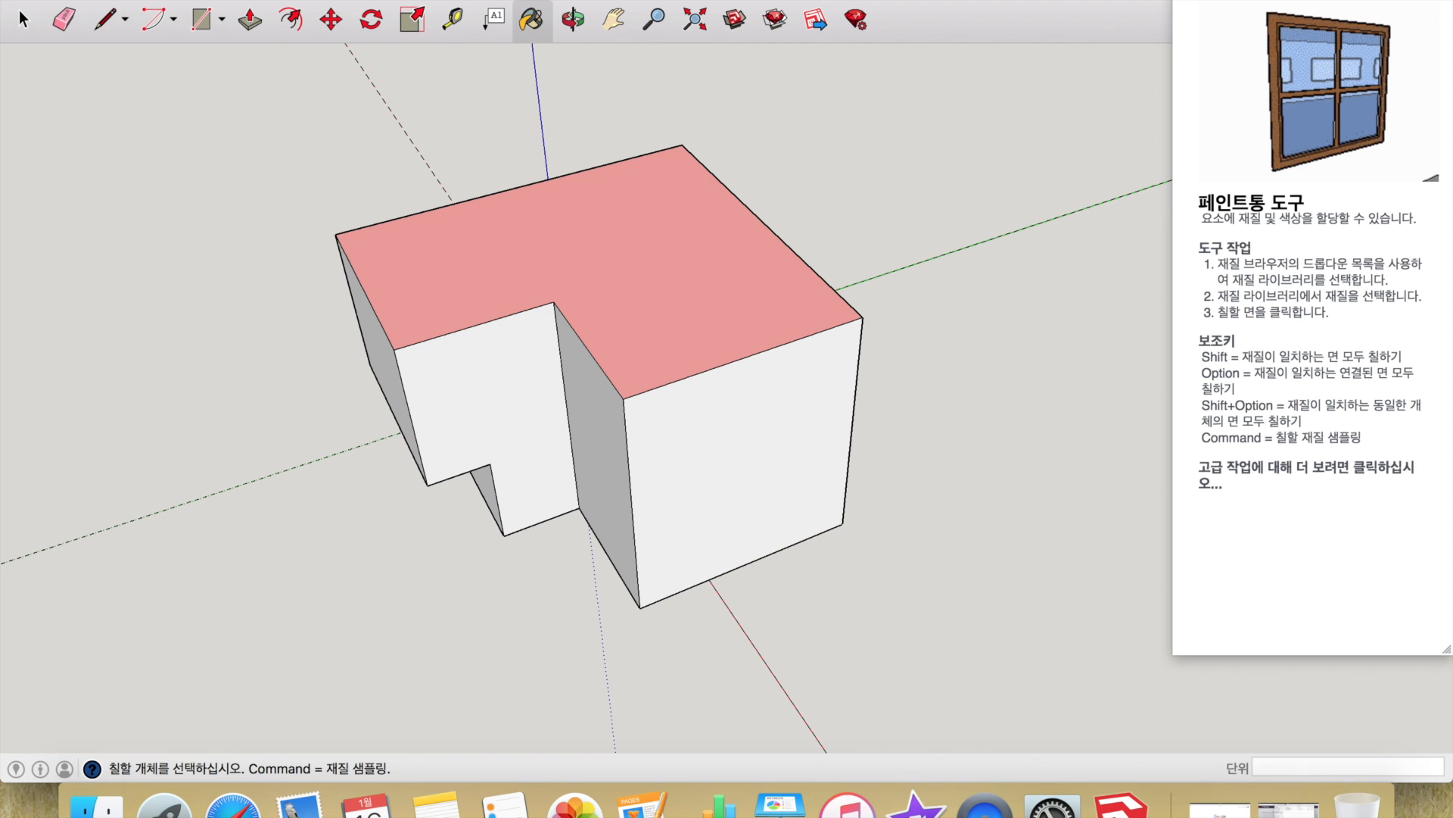
{"action": "left_click", "coordinate": [236, 0]}
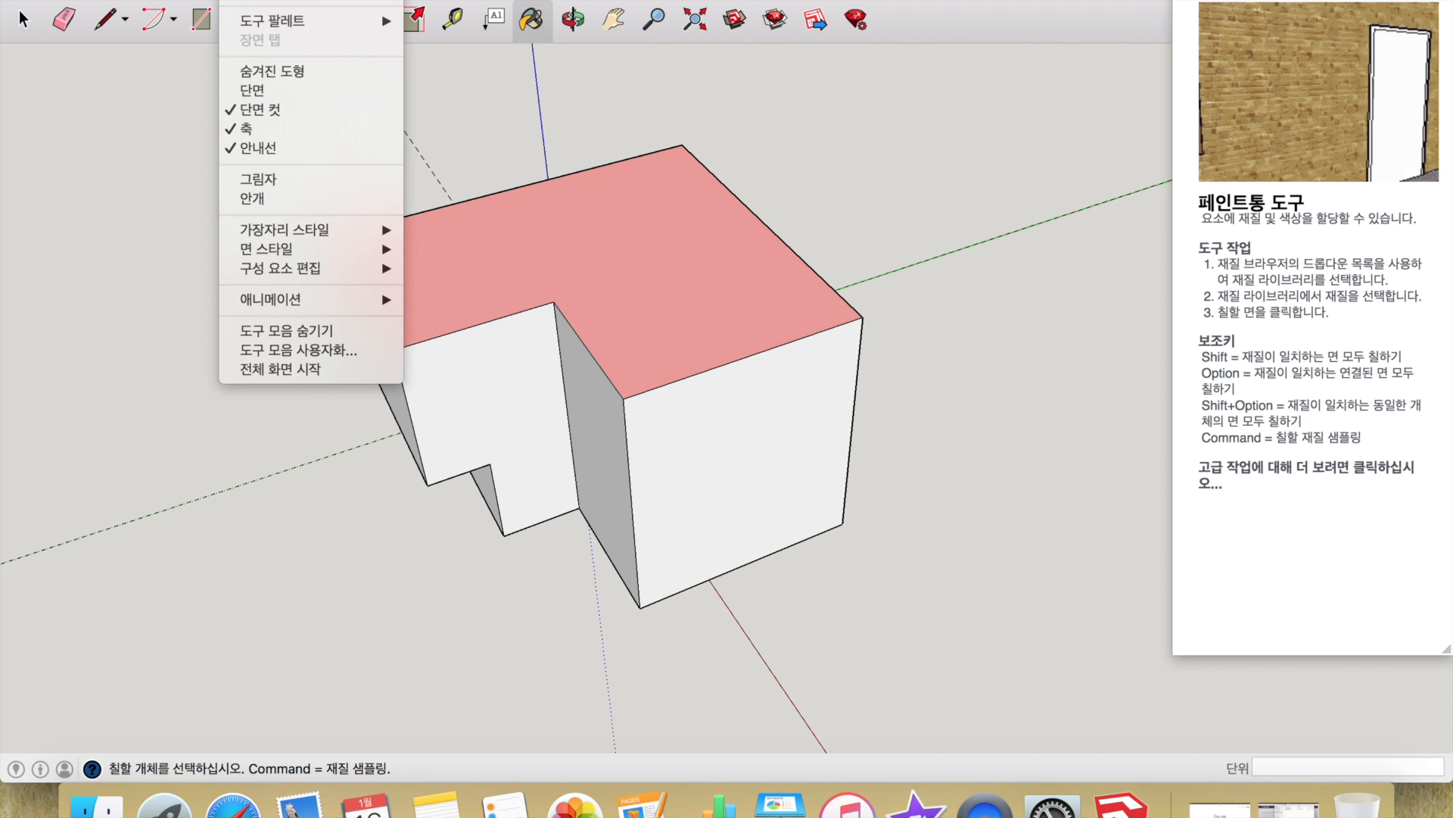
- Show the block in the Top, then Bottom, then Front standard views
{"action": "mouse_move", "coordinate": [280, 0]}
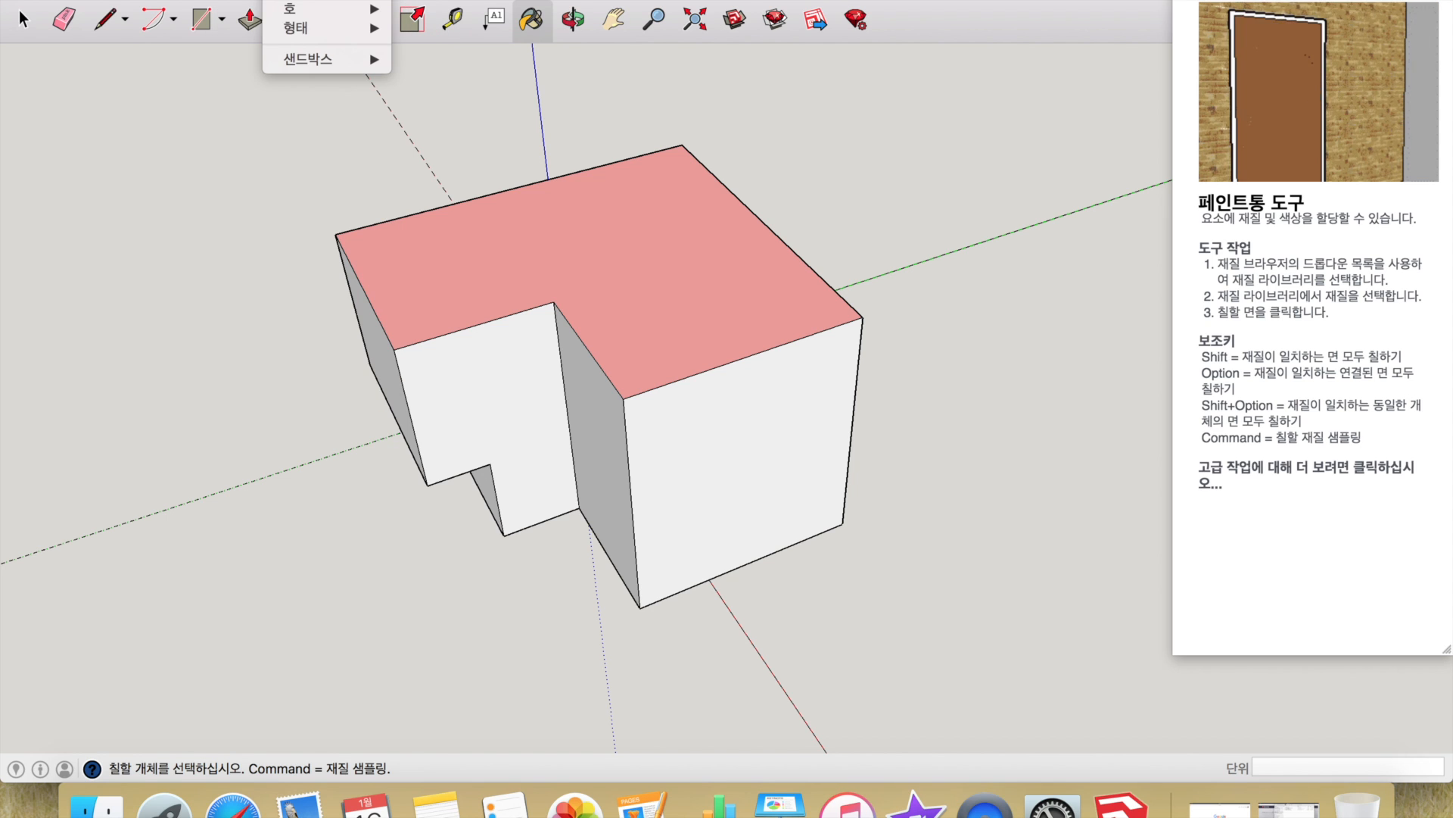
{"action": "mouse_move", "coordinate": [339, 0]}
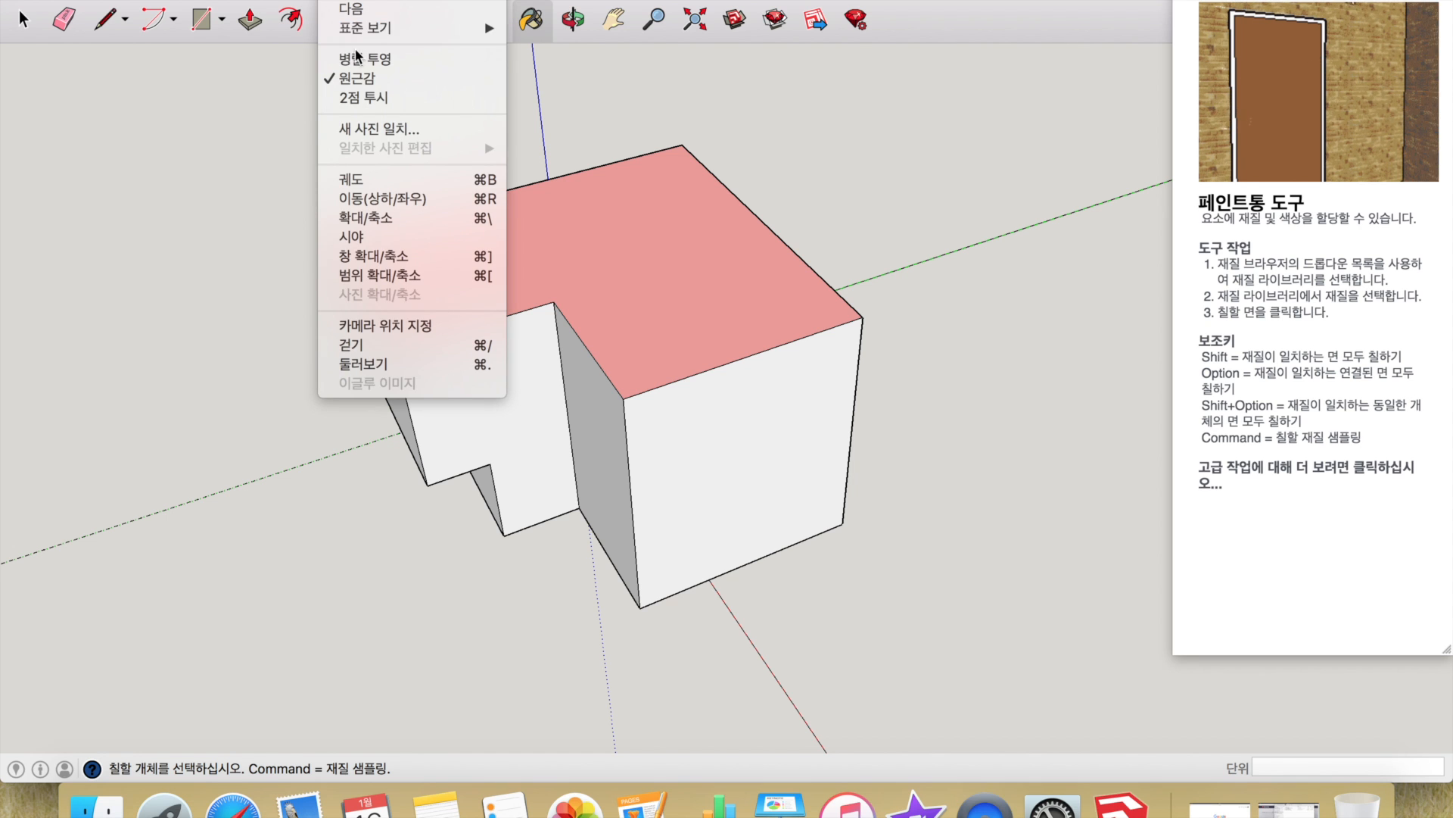
{"action": "mouse_move", "coordinate": [353, 30]}
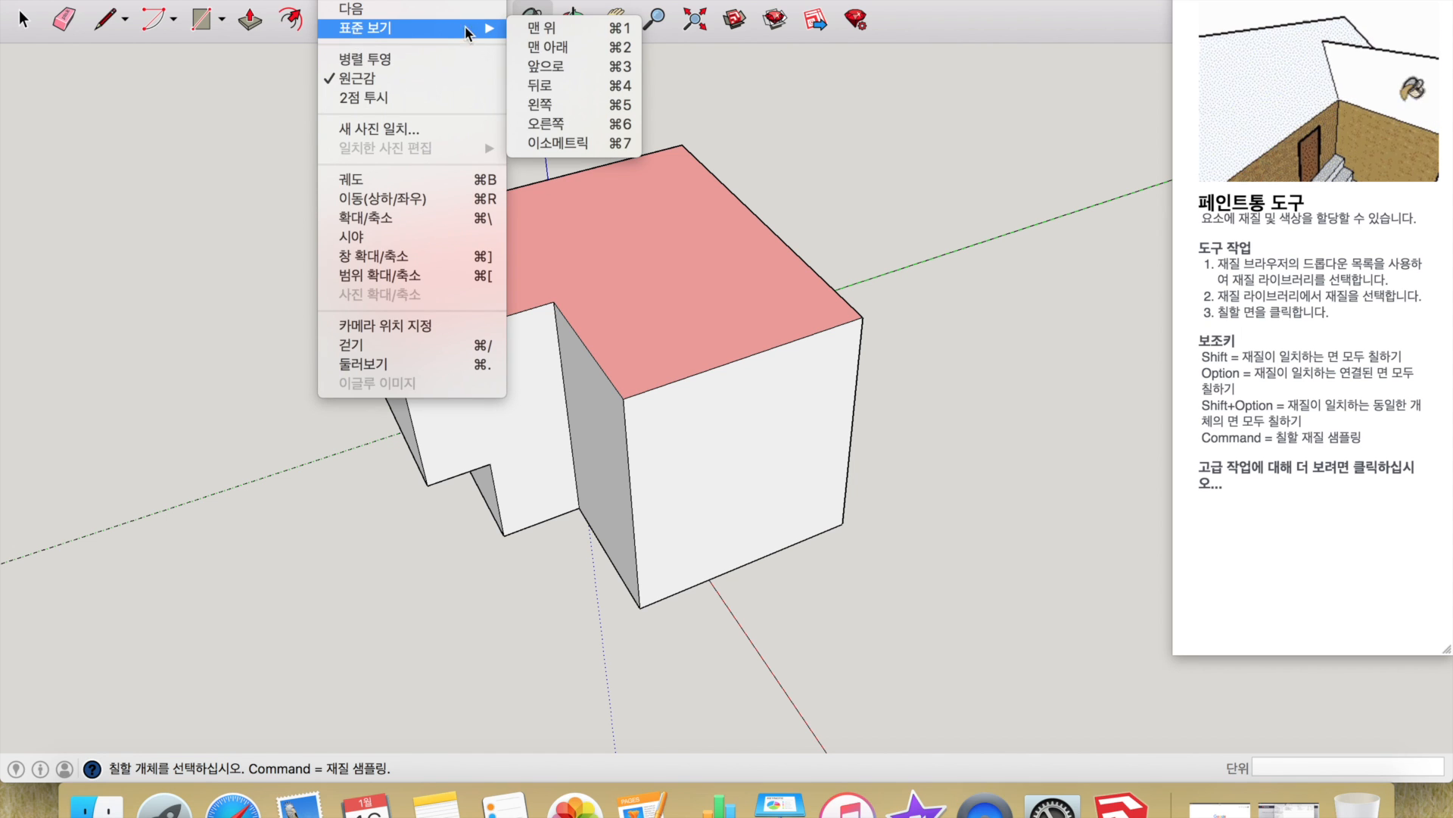
{"action": "left_click", "coordinate": [539, 28]}
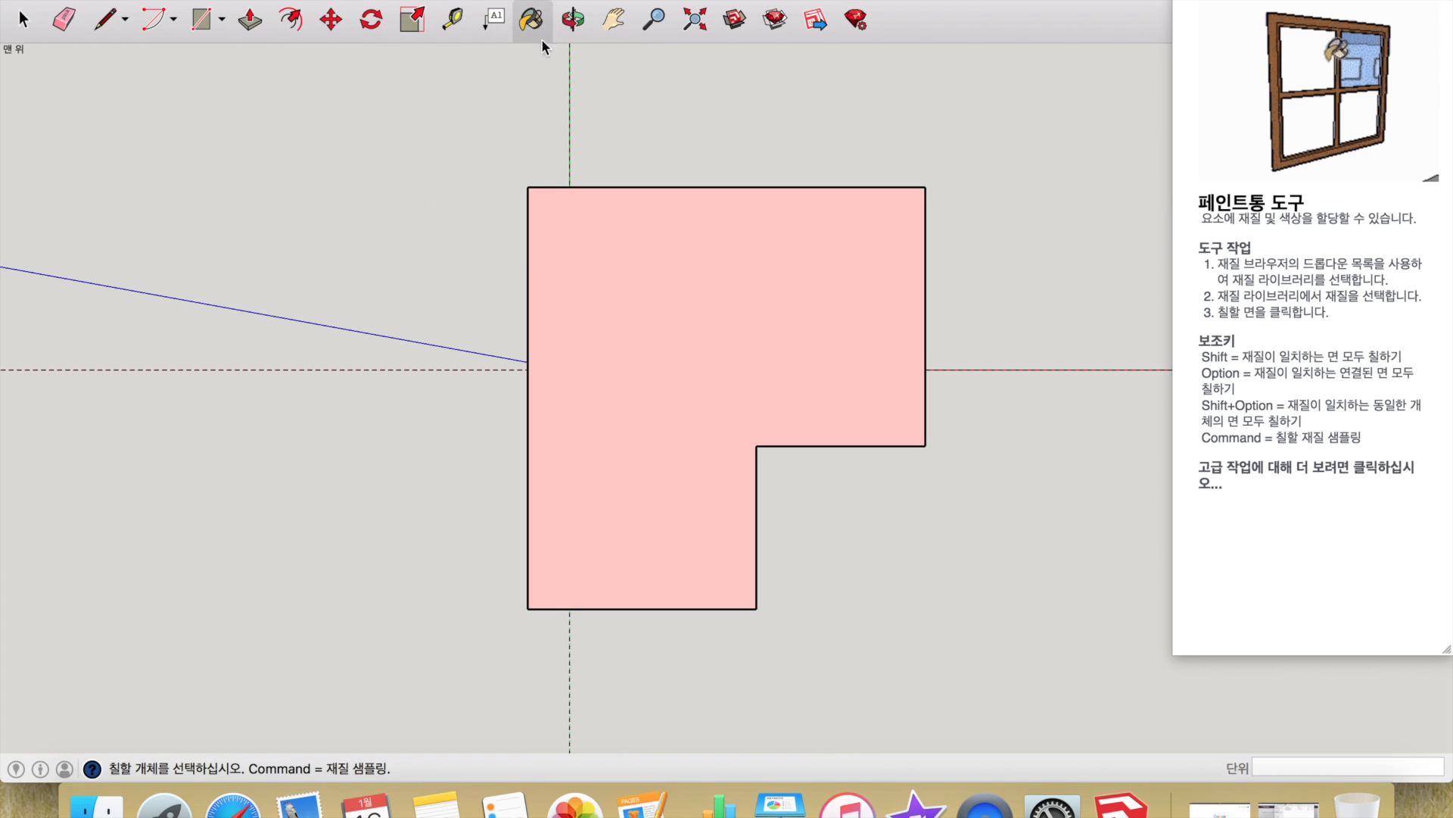
{"action": "left_click", "coordinate": [338, 0]}
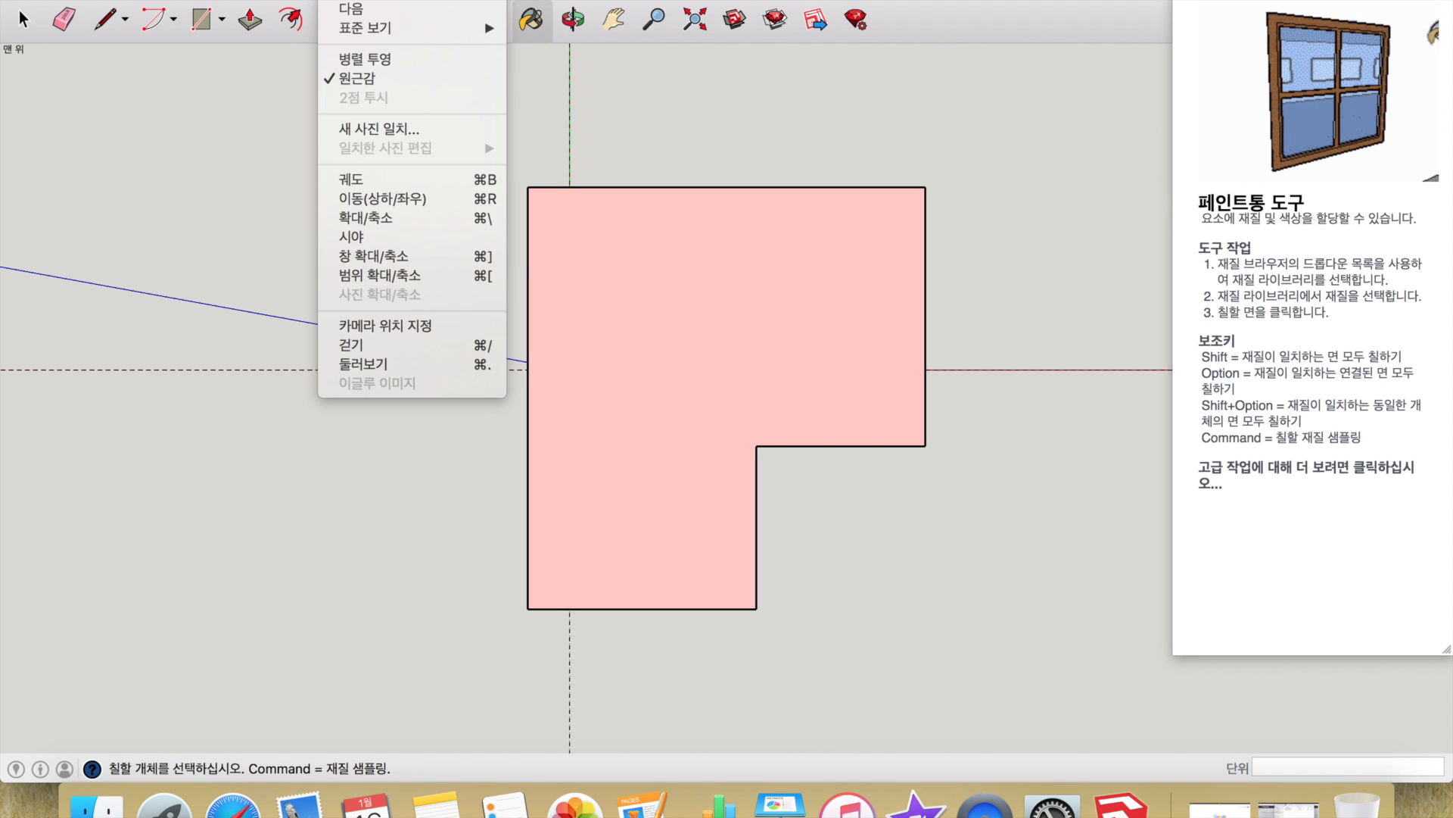
{"action": "mouse_move", "coordinate": [360, 28]}
{"action": "left_click", "coordinate": [548, 46]}
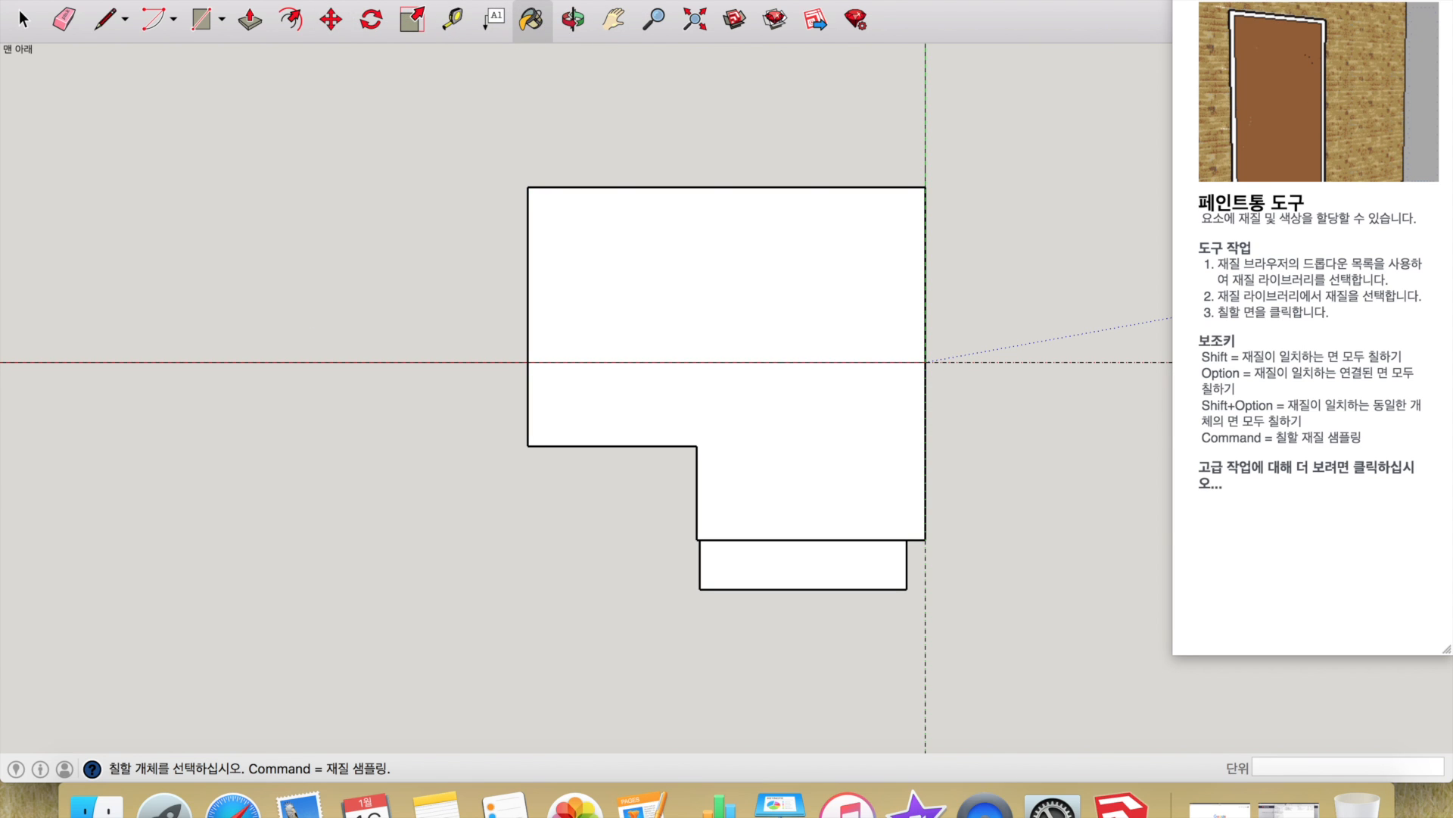
{"action": "left_click", "coordinate": [338, 0]}
{"action": "mouse_move", "coordinate": [364, 29]}
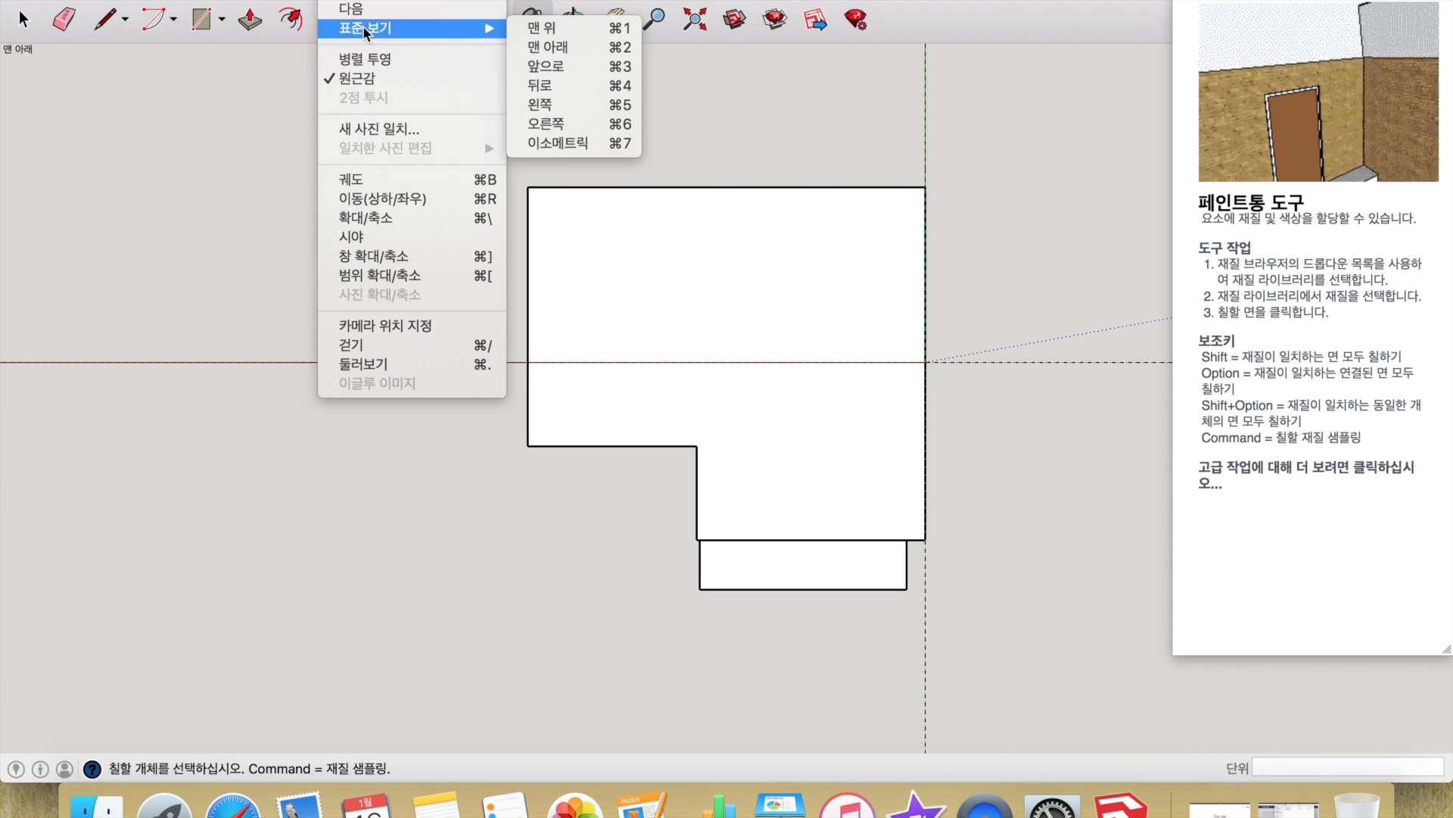
{"action": "left_click", "coordinate": [547, 66]}
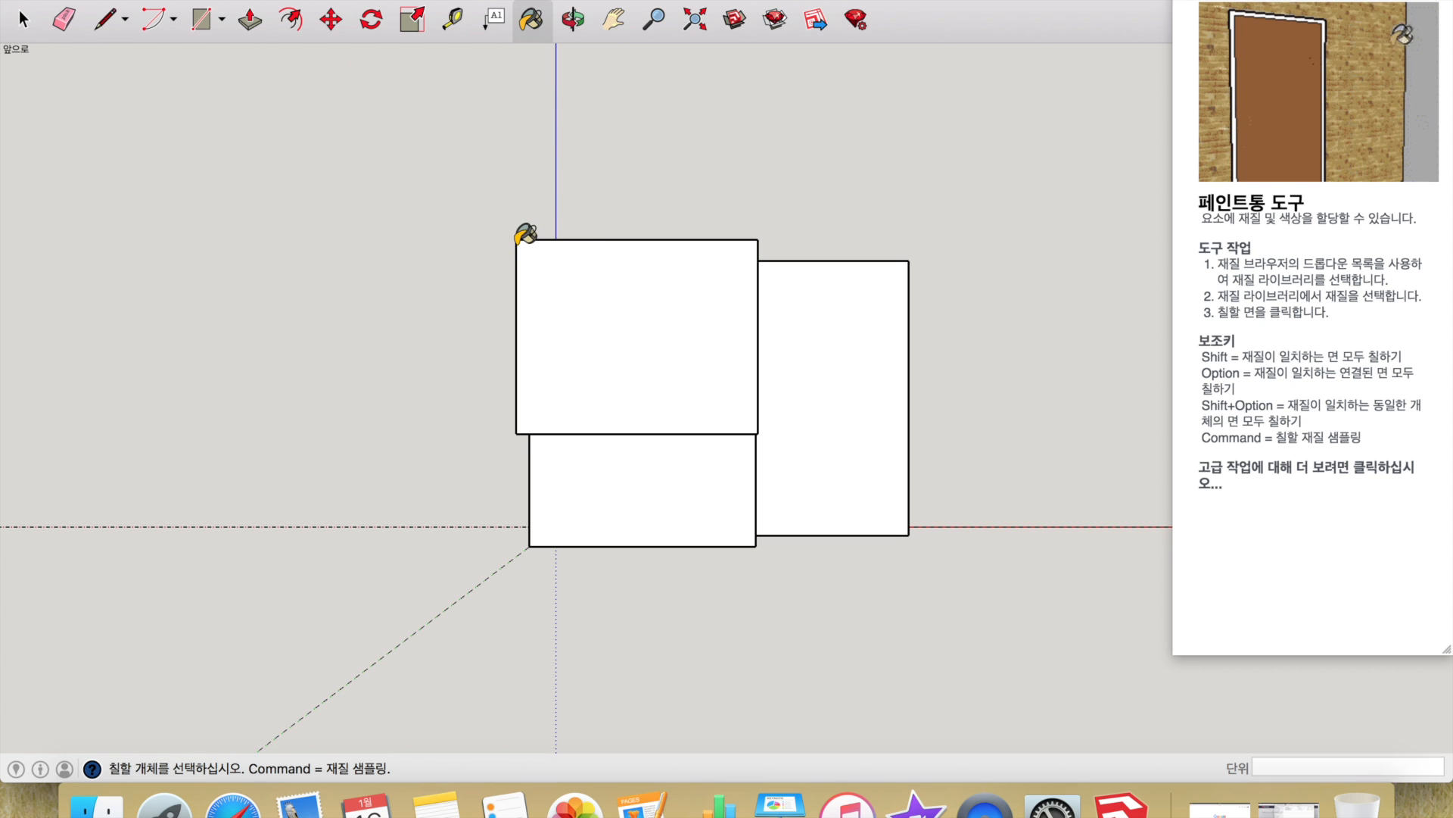
{"action": "left_click", "coordinate": [354, 2]}
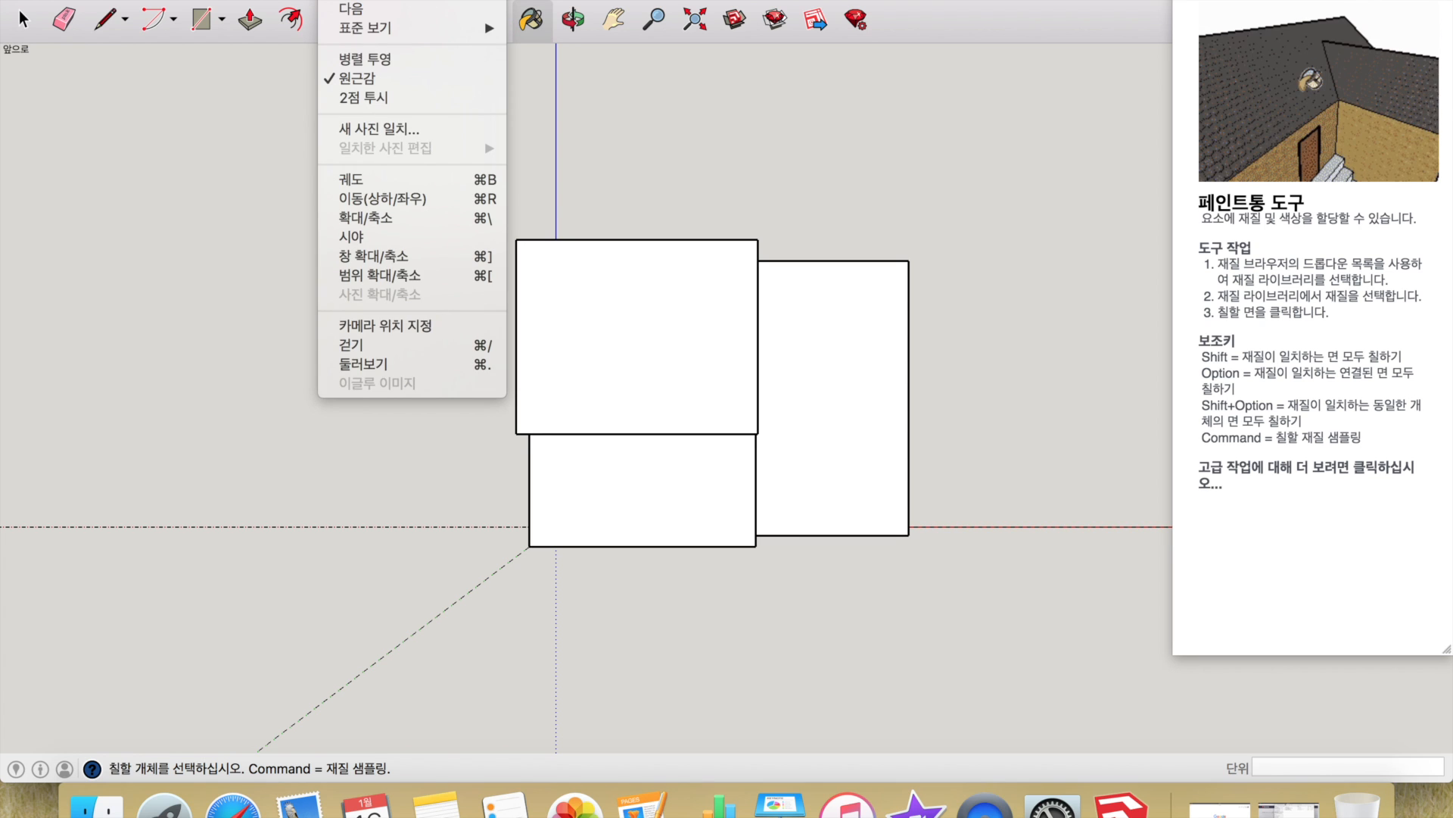
- Switch the camera to Parallel Projection and orbit the block into an angled isometric view
{"action": "left_click", "coordinate": [361, 61]}
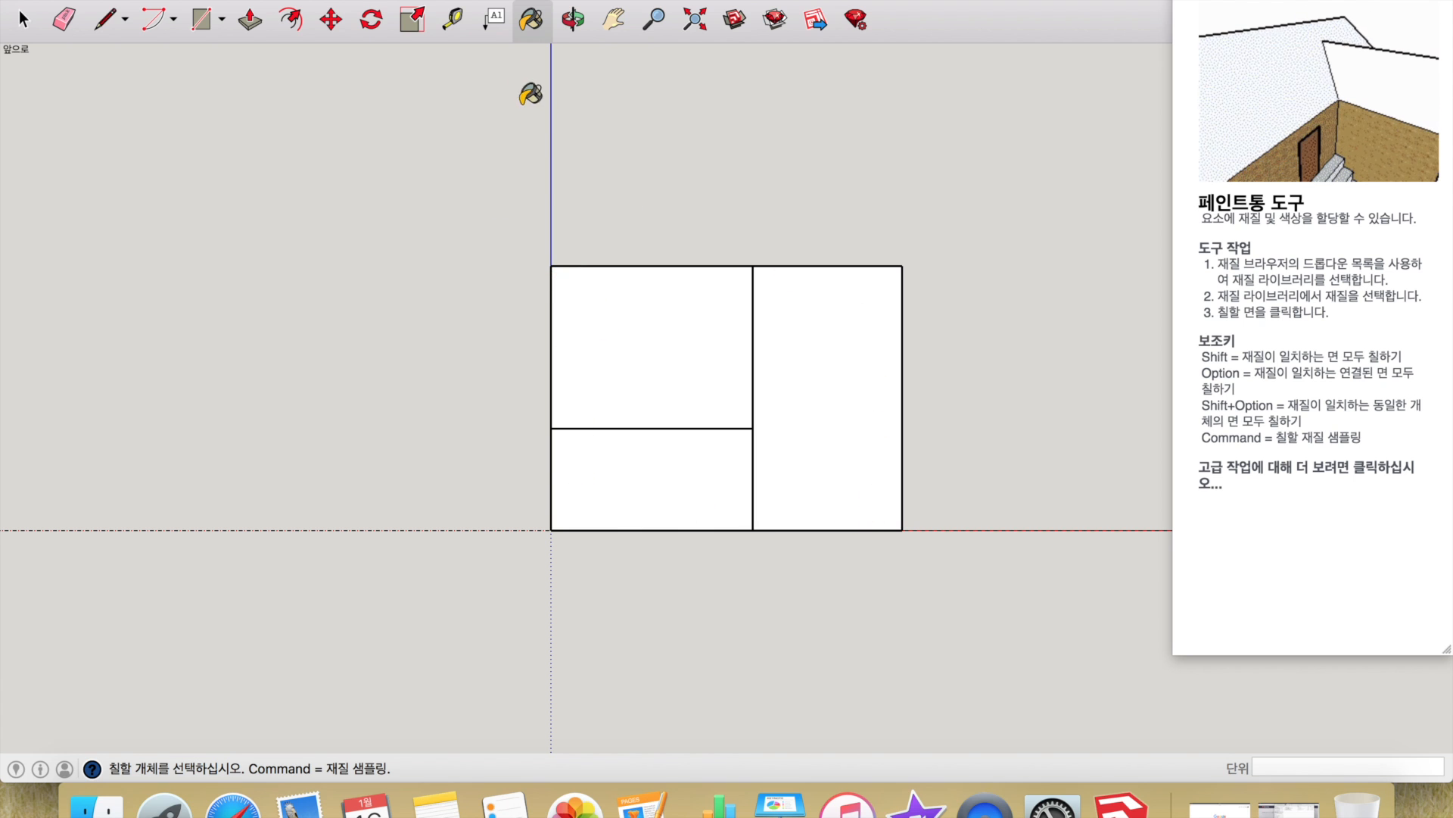
{"action": "left_click", "coordinate": [573, 19]}
{"action": "left_click_drag", "start_coordinate": [870, 250], "coordinate": [806, 354]}
{"action": "left_click", "coordinate": [344, 0]}
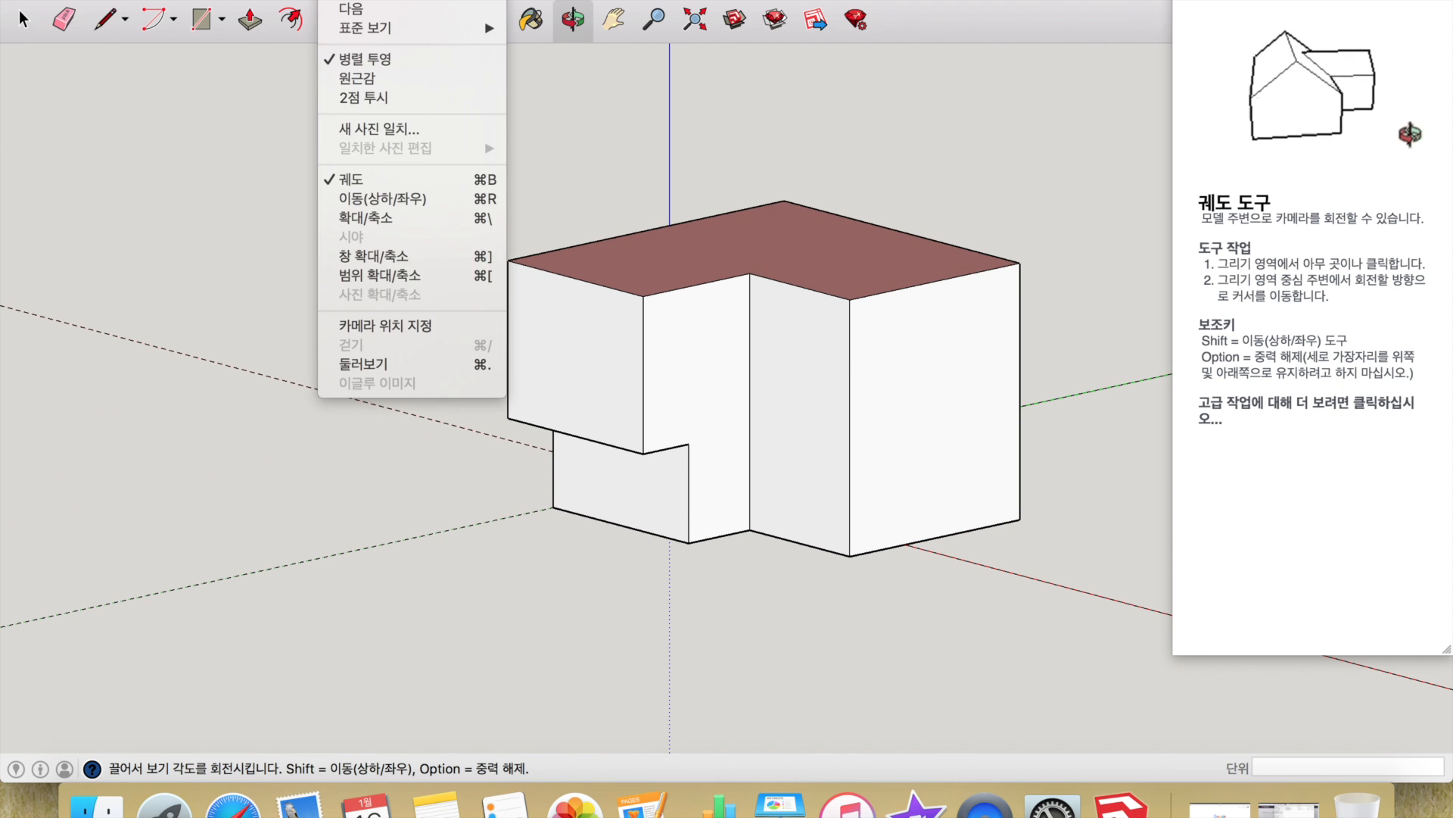
- Return the camera to Perspective and orbit until the pink top face faces the viewer
{"action": "left_click", "coordinate": [359, 80]}
{"action": "mouse_move", "coordinate": [766, 240]}
{"action": "left_mouse_down"}
{"action": "mouse_move", "coordinate": [655, 337]}
{"action": "mouse_move", "coordinate": [889, 461]}
{"action": "mouse_move", "coordinate": [587, 409]}
{"action": "mouse_move", "coordinate": [912, 412]}
{"action": "mouse_move", "coordinate": [1181, 483]}
{"action": "mouse_move", "coordinate": [422, 280]}
{"action": "mouse_move", "coordinate": [691, 338]}
{"action": "mouse_move", "coordinate": [833, 338]}
{"action": "mouse_move", "coordinate": [545, 328]}
{"action": "mouse_move", "coordinate": [795, 272]}
{"action": "mouse_move", "coordinate": [649, 308]}
{"action": "left_mouse_up"}
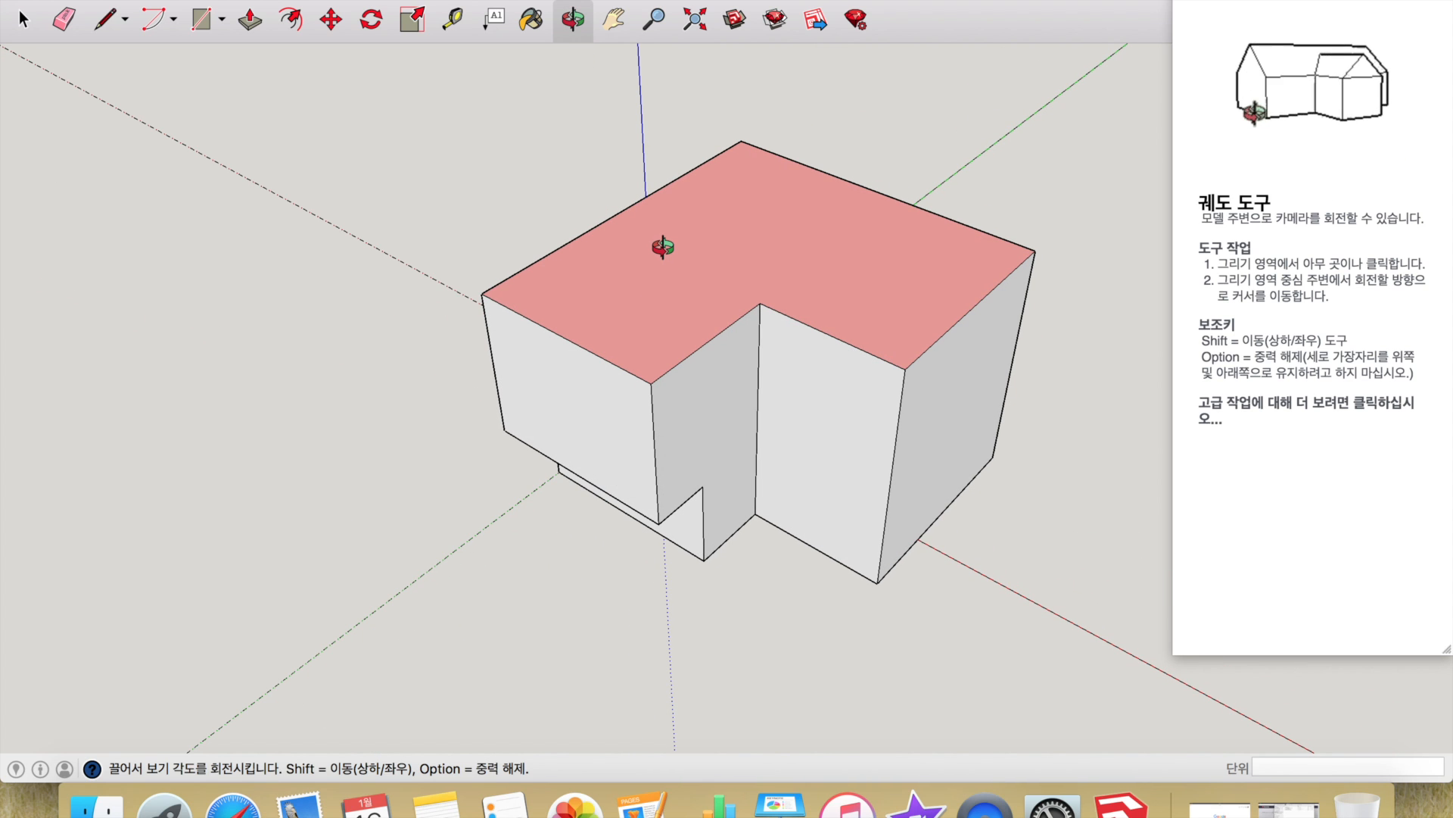
{"action": "left_click_drag", "start_coordinate": [755, 230], "coordinate": [697, 262]}
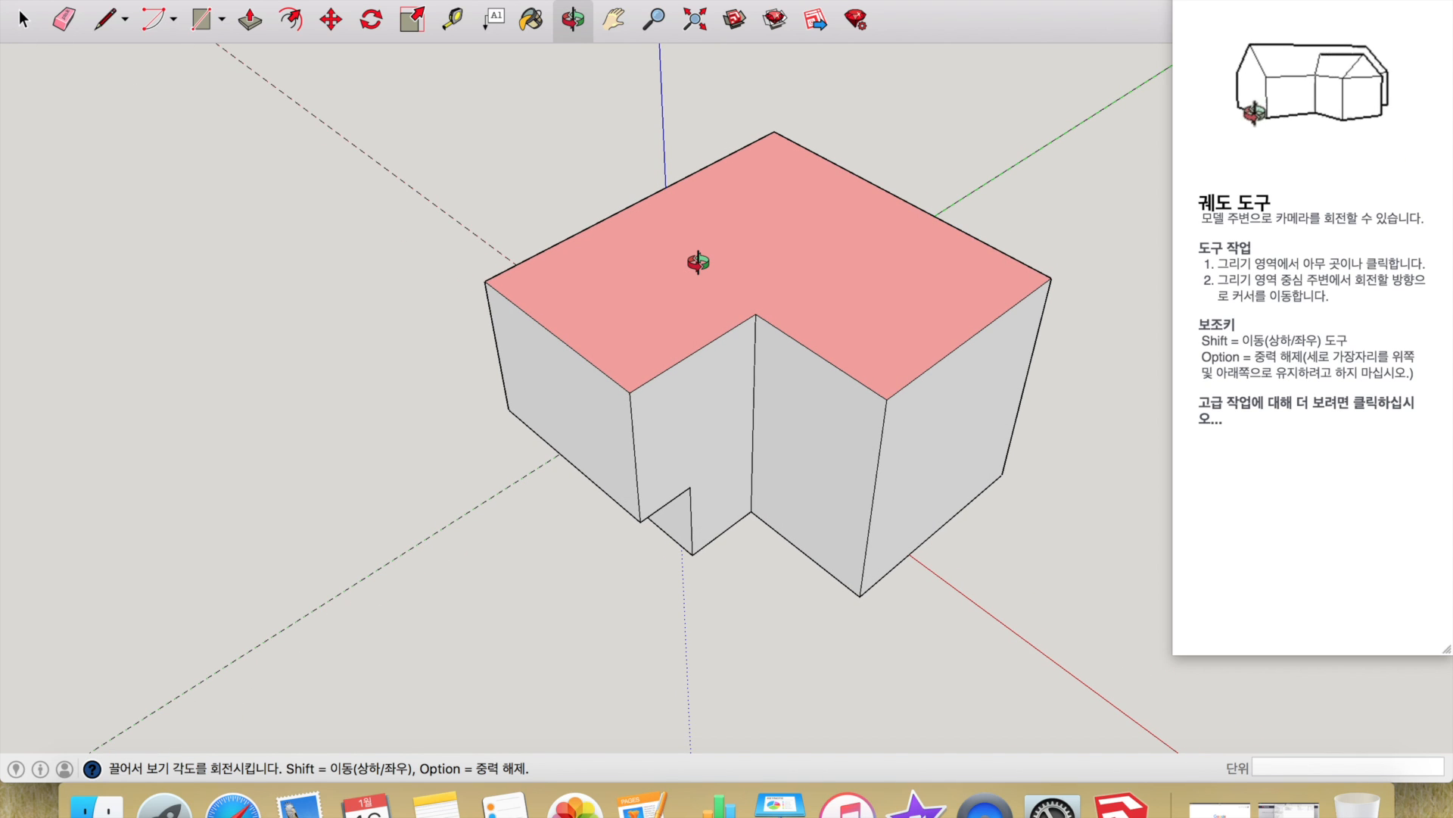
{"action": "left_click_drag", "start_coordinate": [697, 261], "coordinate": [729, 253]}
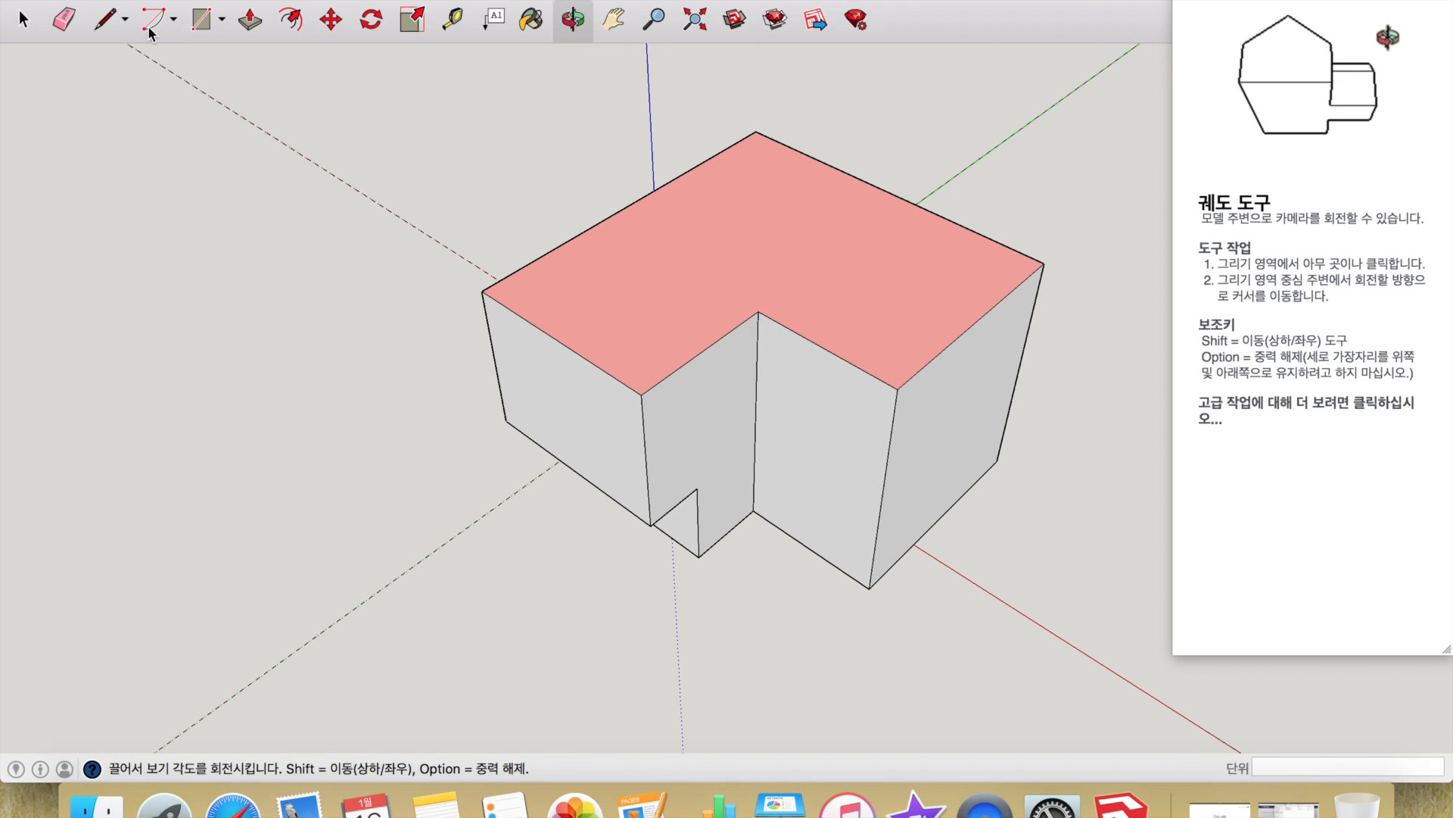
{"action": "left_click", "coordinate": [154, 0]}
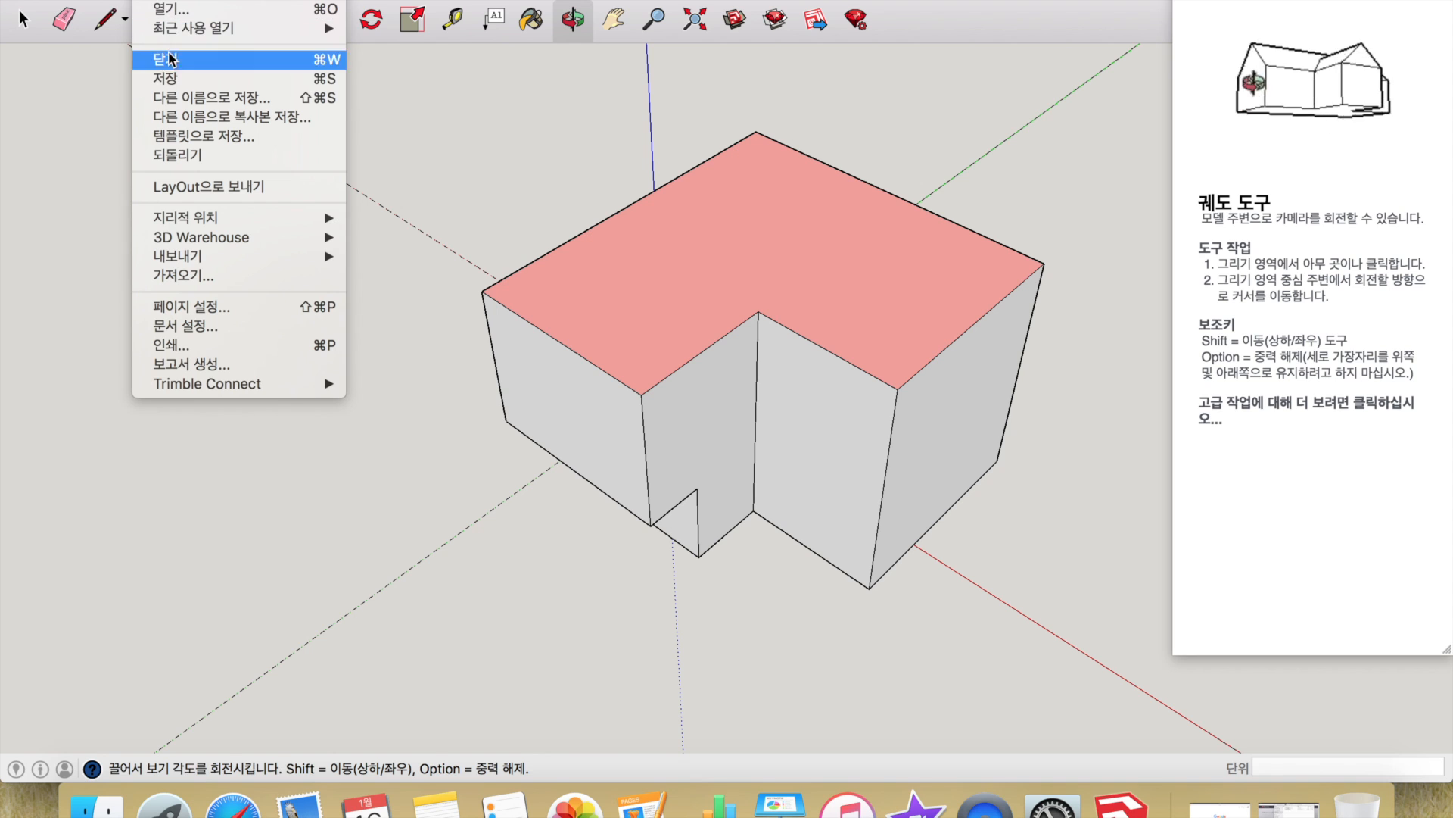
- Open Save As and cancel it, then bring up the Export menu's 2D Graphic option
{"action": "left_click", "coordinate": [180, 97]}
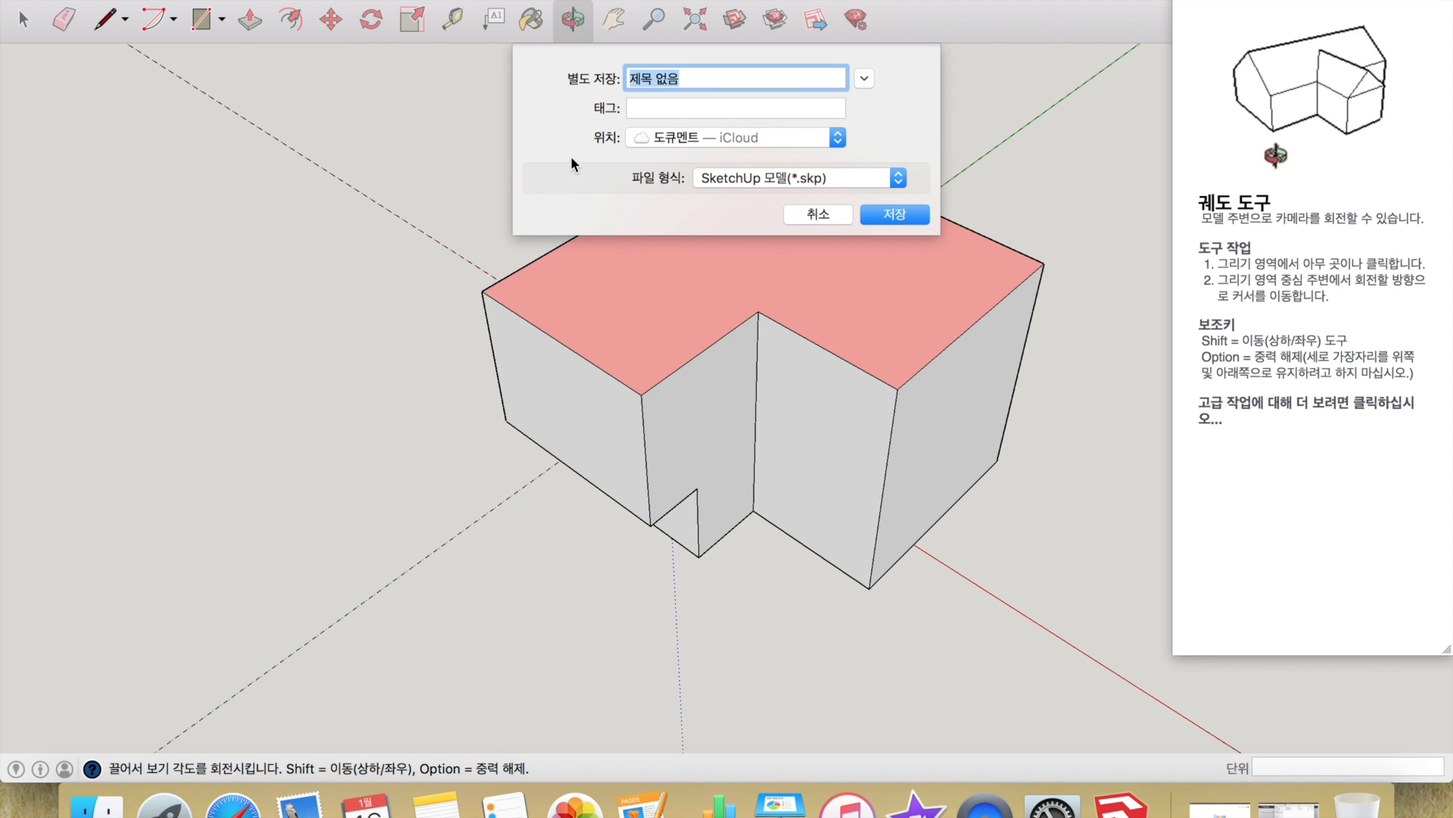
{"action": "left_click", "coordinate": [817, 215]}
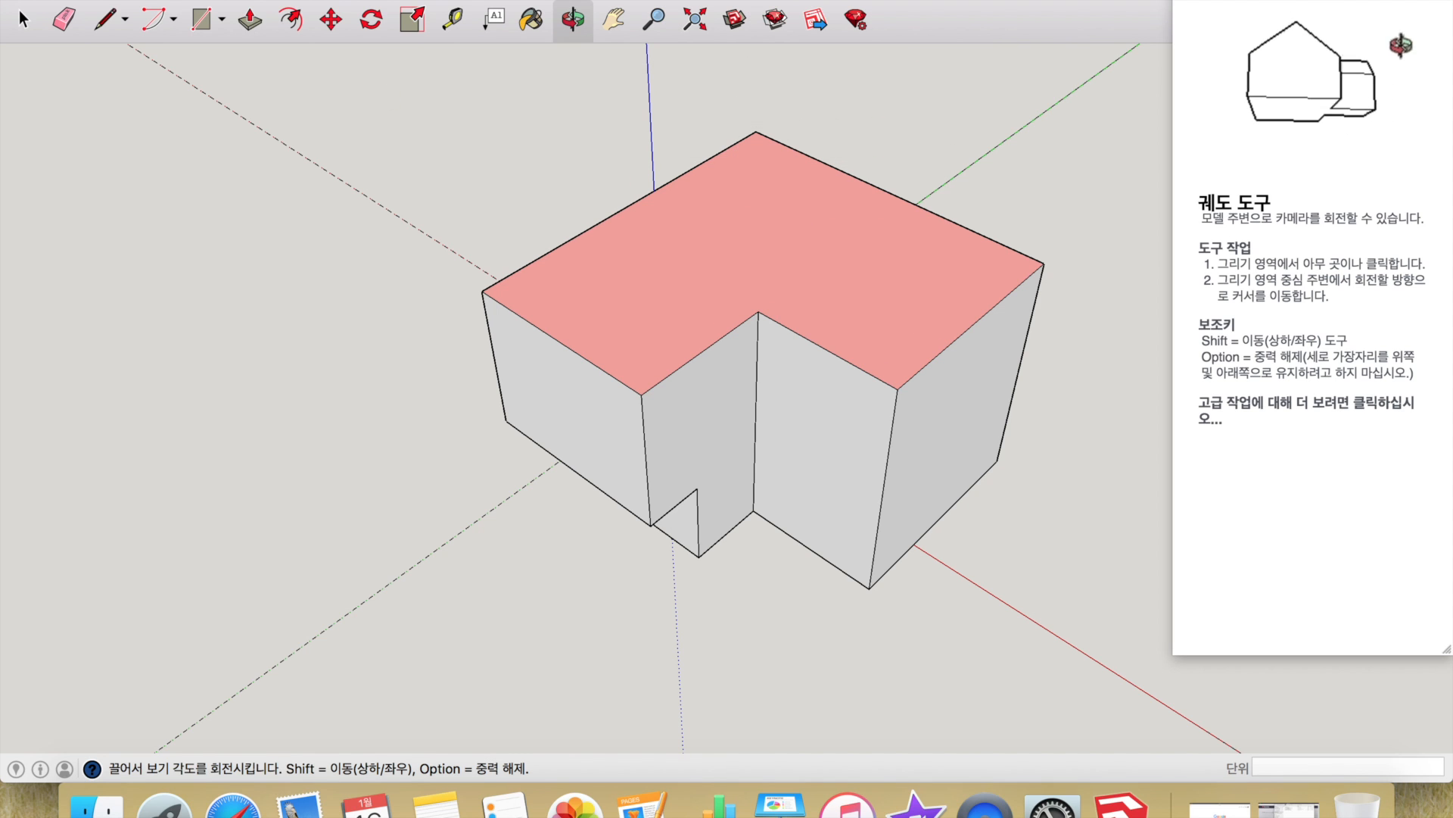
{"action": "left_click", "coordinate": [151, 0]}
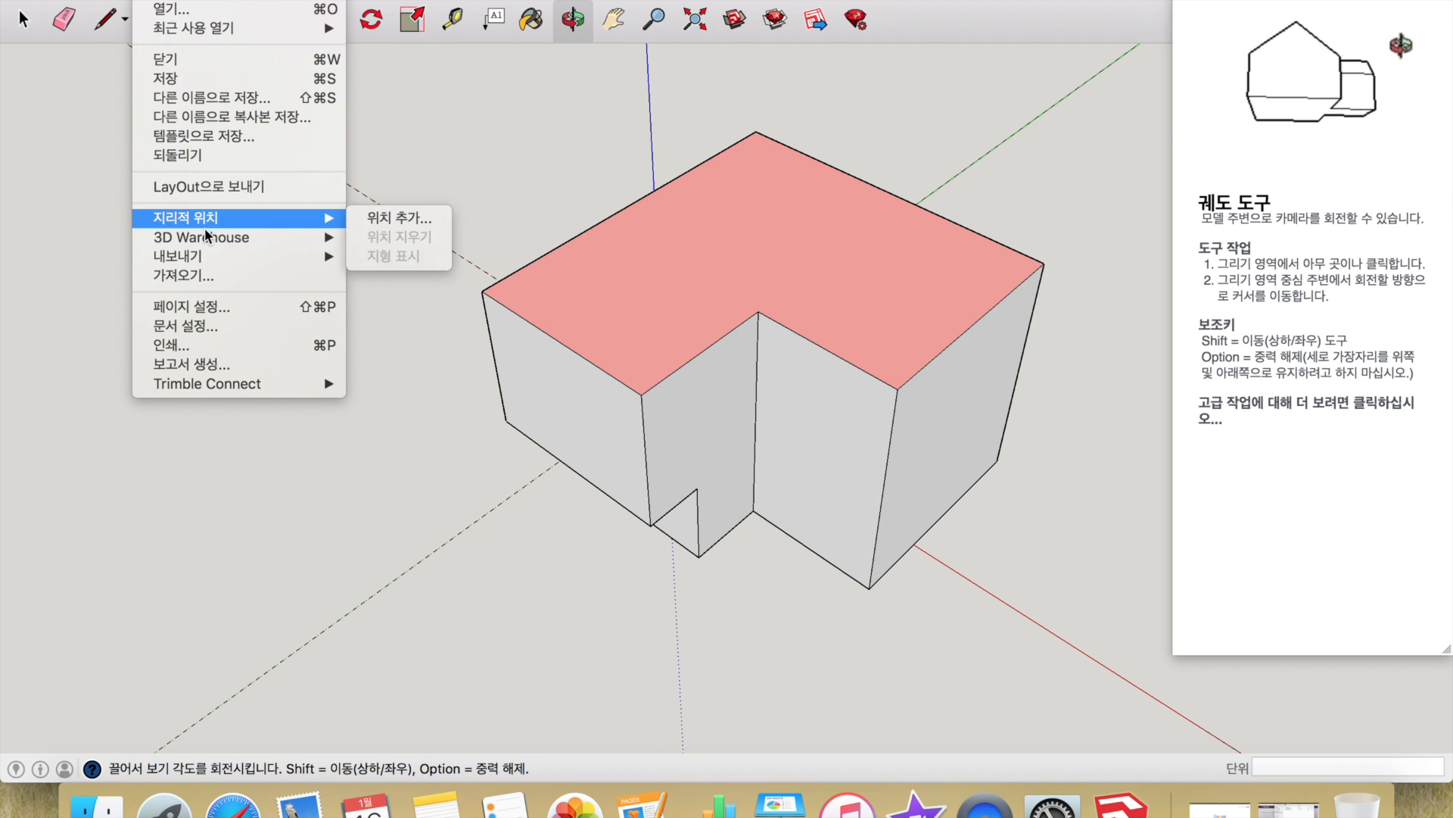
{"action": "mouse_move", "coordinate": [200, 256]}
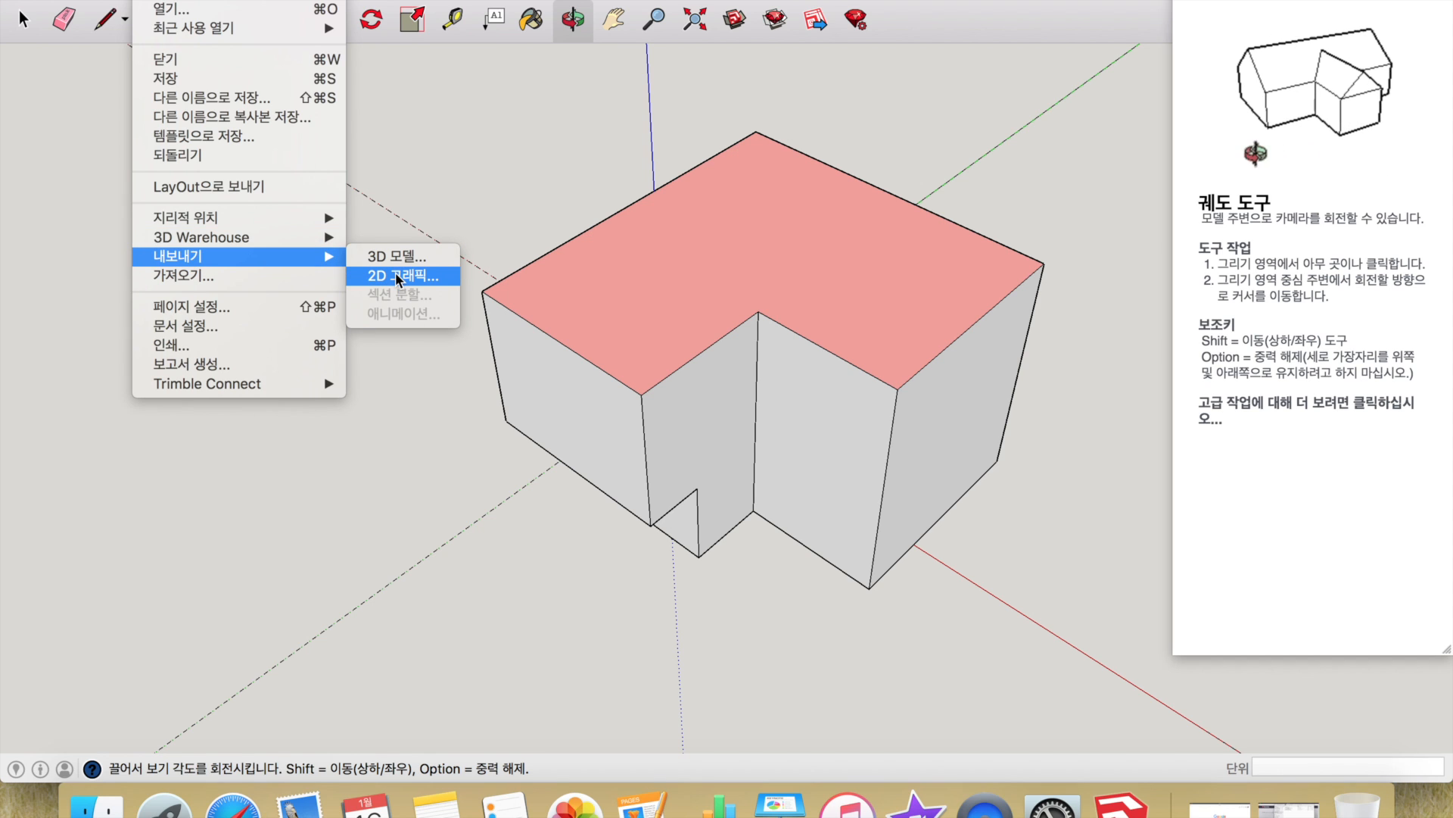
- Review the 2D Graphic export formats, keep JPEG and cancel, then orbit the block slightly
{"action": "left_click", "coordinate": [394, 275]}
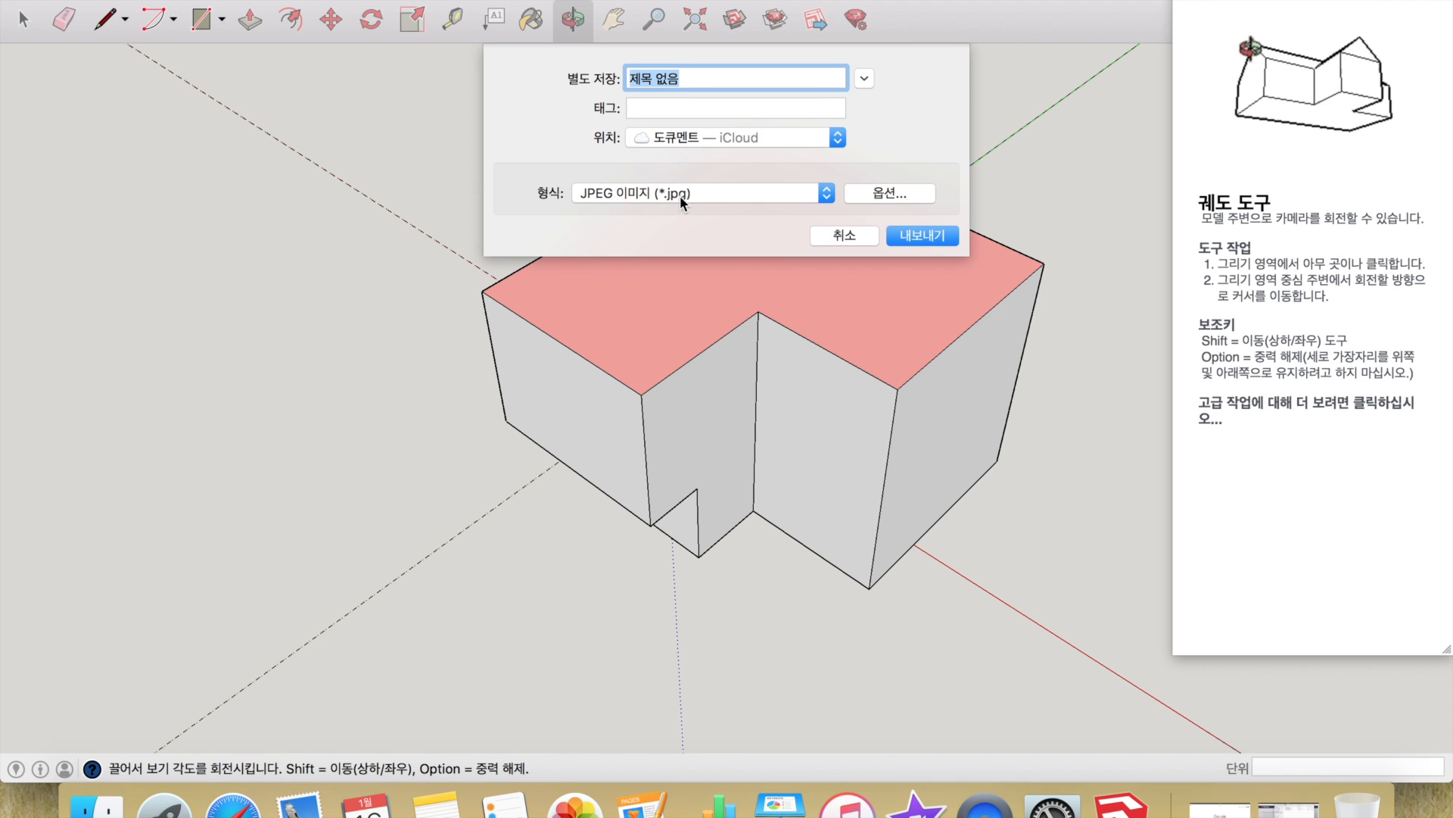
{"action": "left_click", "coordinate": [680, 194]}
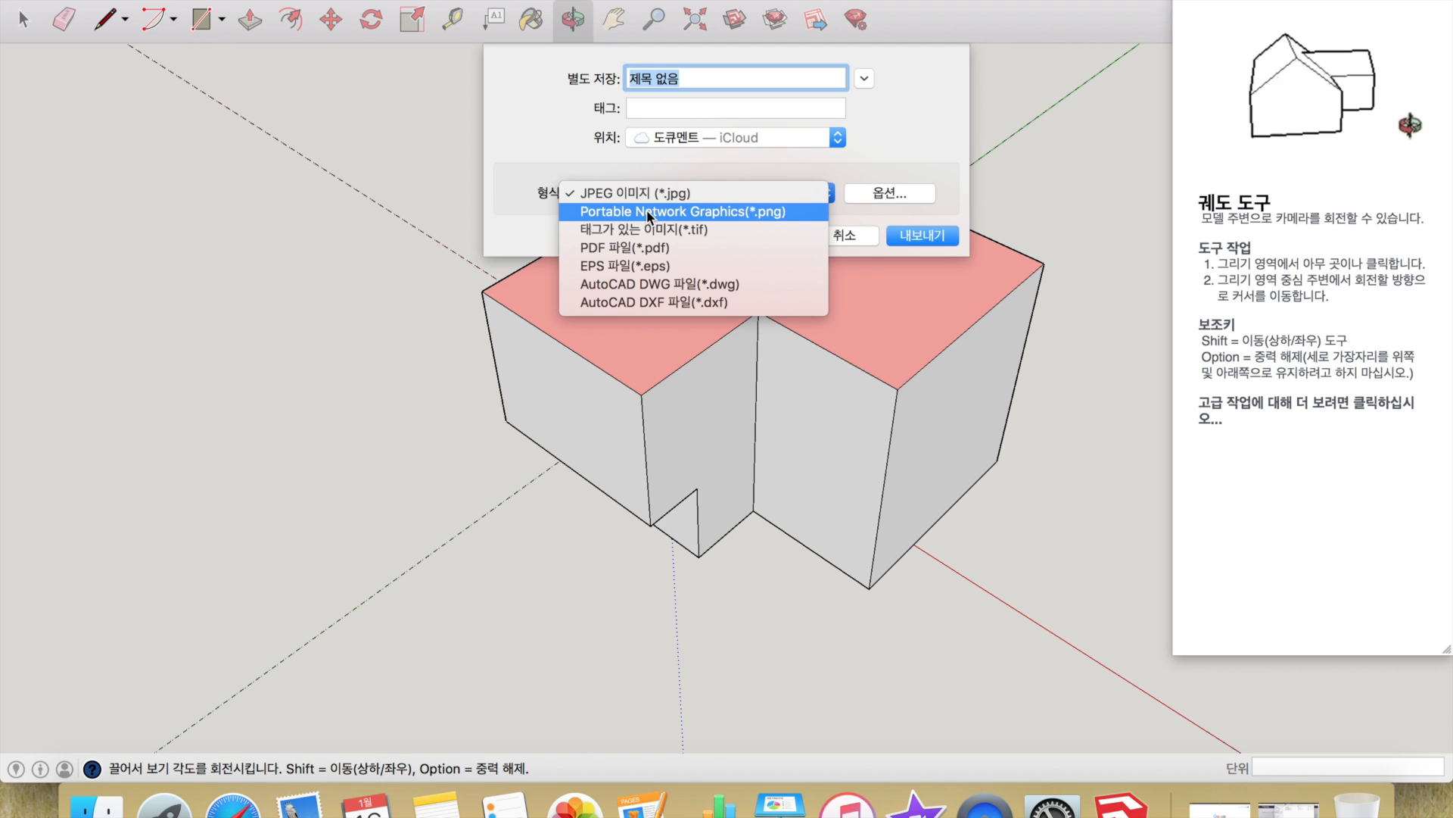
{"action": "left_click", "coordinate": [846, 239]}
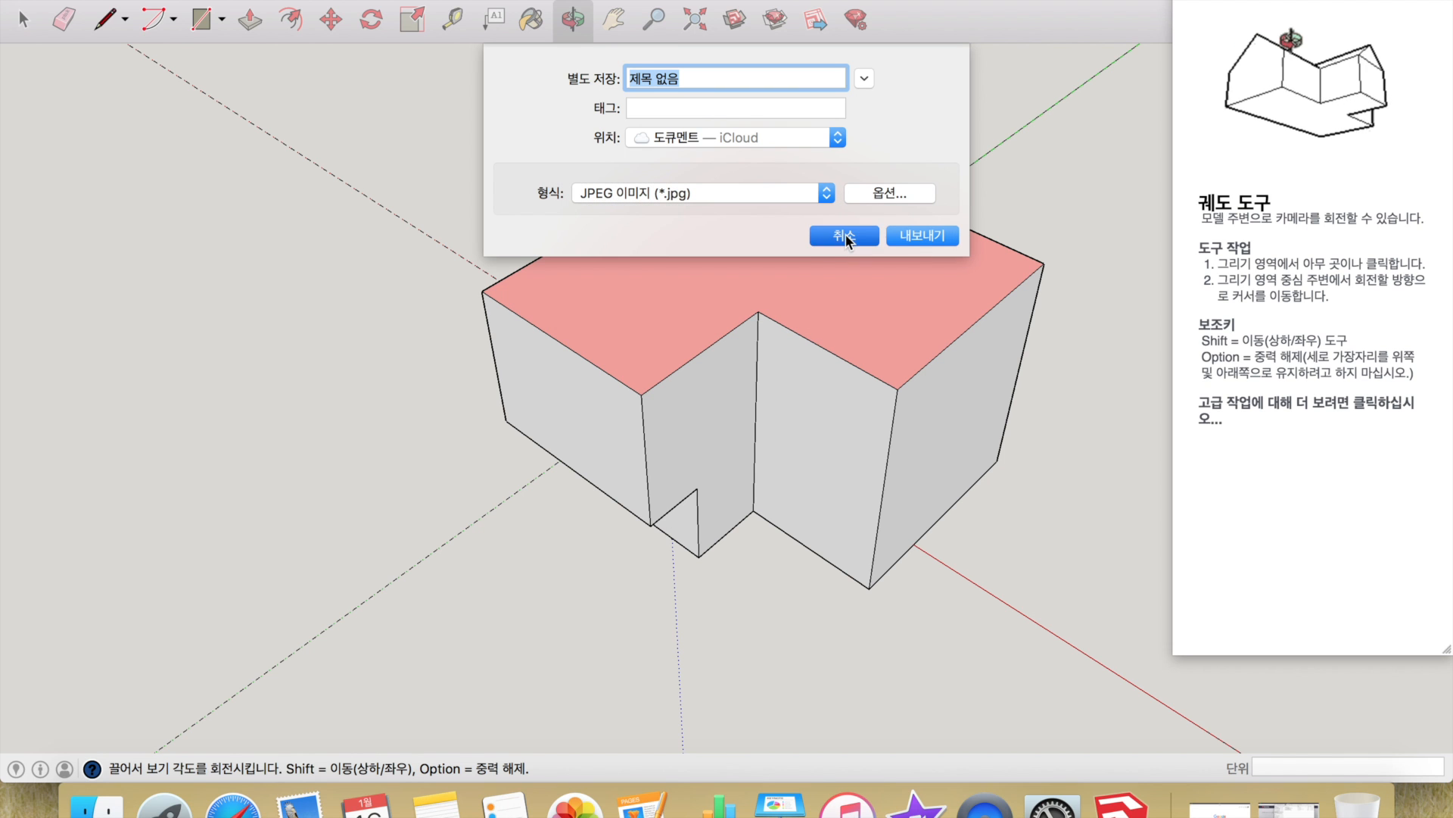
{"action": "left_click", "coordinate": [846, 239]}
{"action": "left_click_drag", "start_coordinate": [827, 211], "coordinate": [931, 257]}
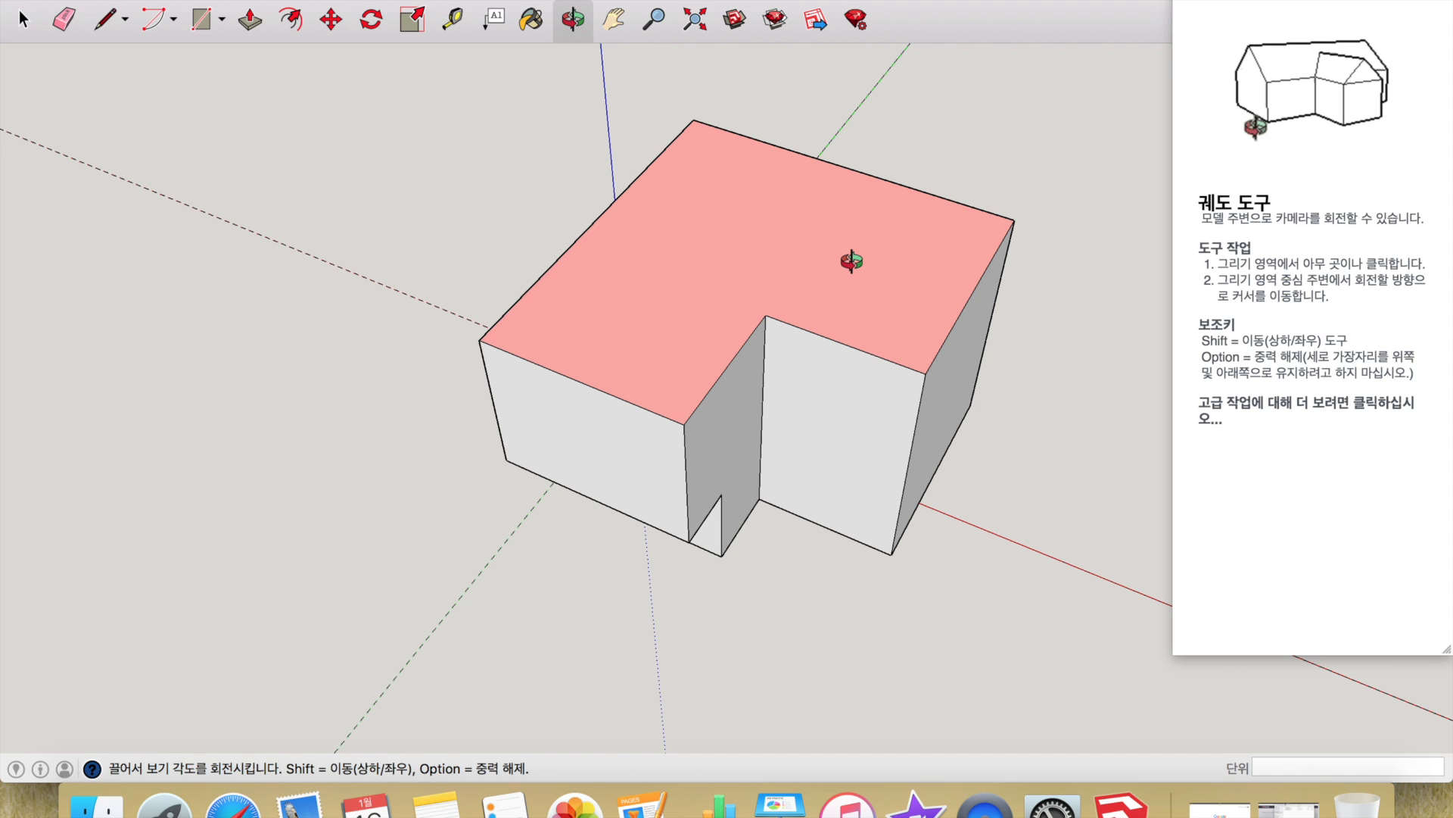
{"action": "key", "text": "space"}
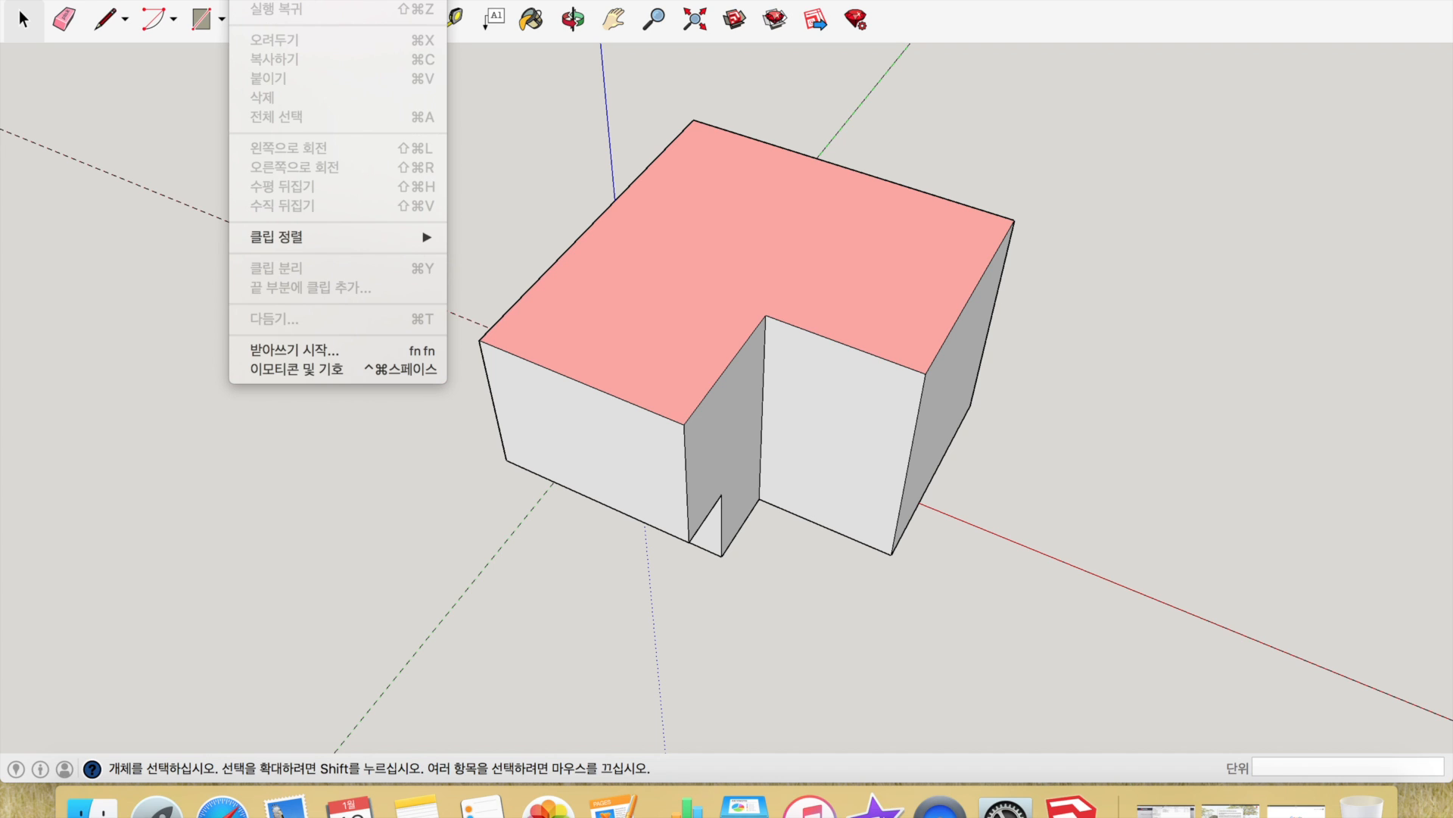
- Select the whole L-shaped block, including the pink top face, white sides and all edges
{"action": "left_click", "coordinate": [182, 416]}
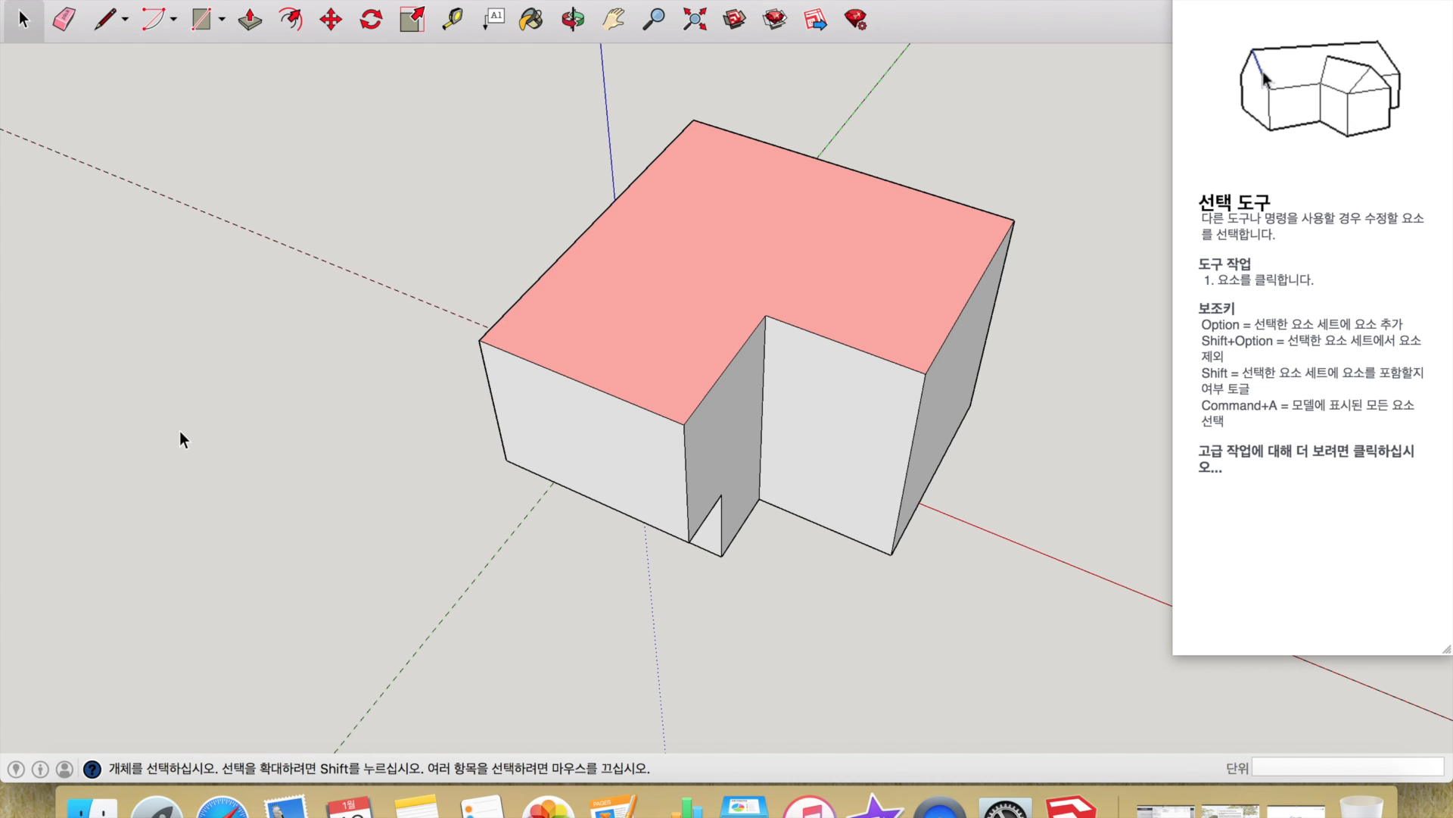
{"action": "left_click", "coordinate": [625, 348]}
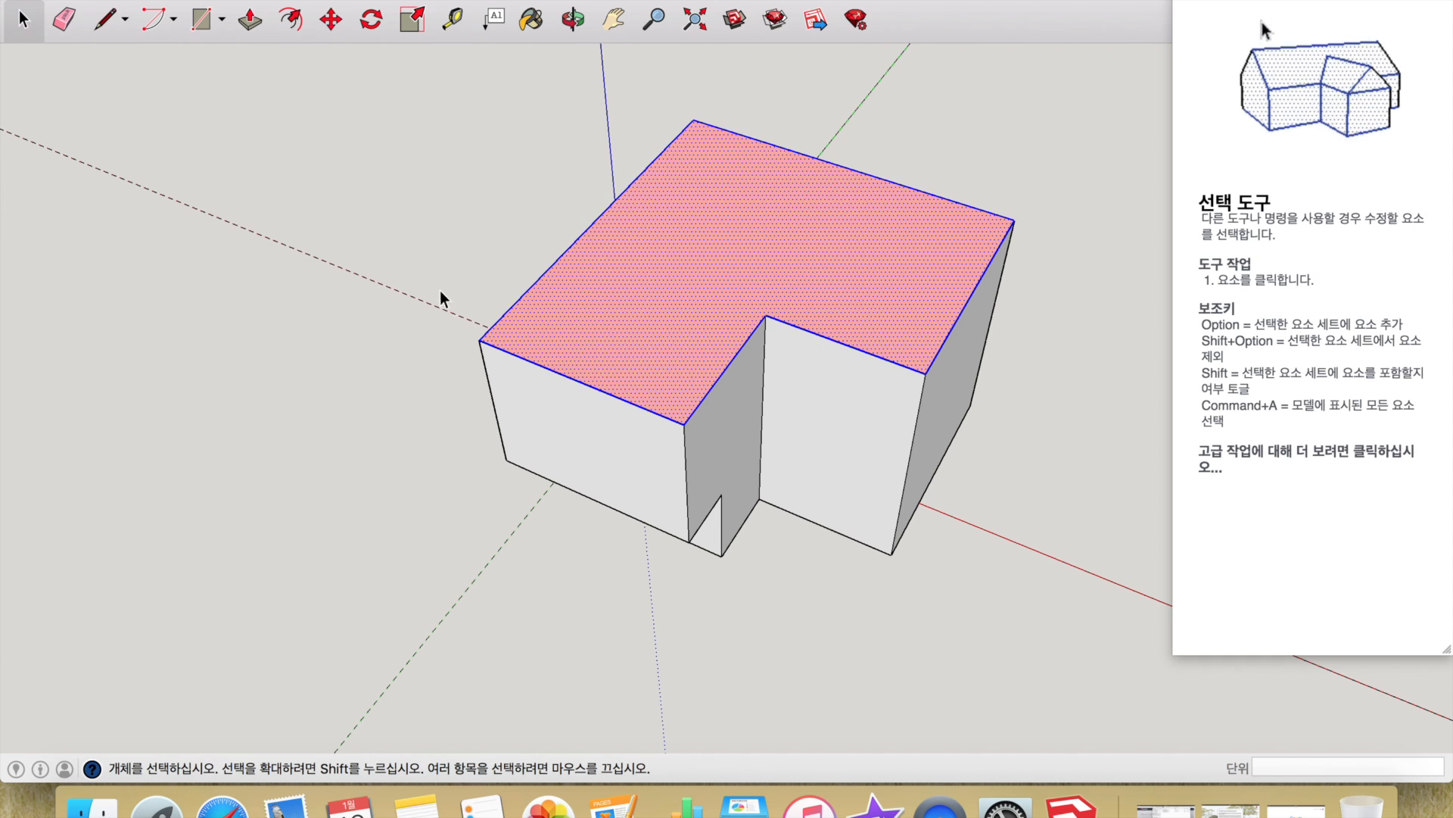
{"action": "left_click", "coordinate": [497, 272]}
{"action": "triple_click", "coordinate": [578, 309]}
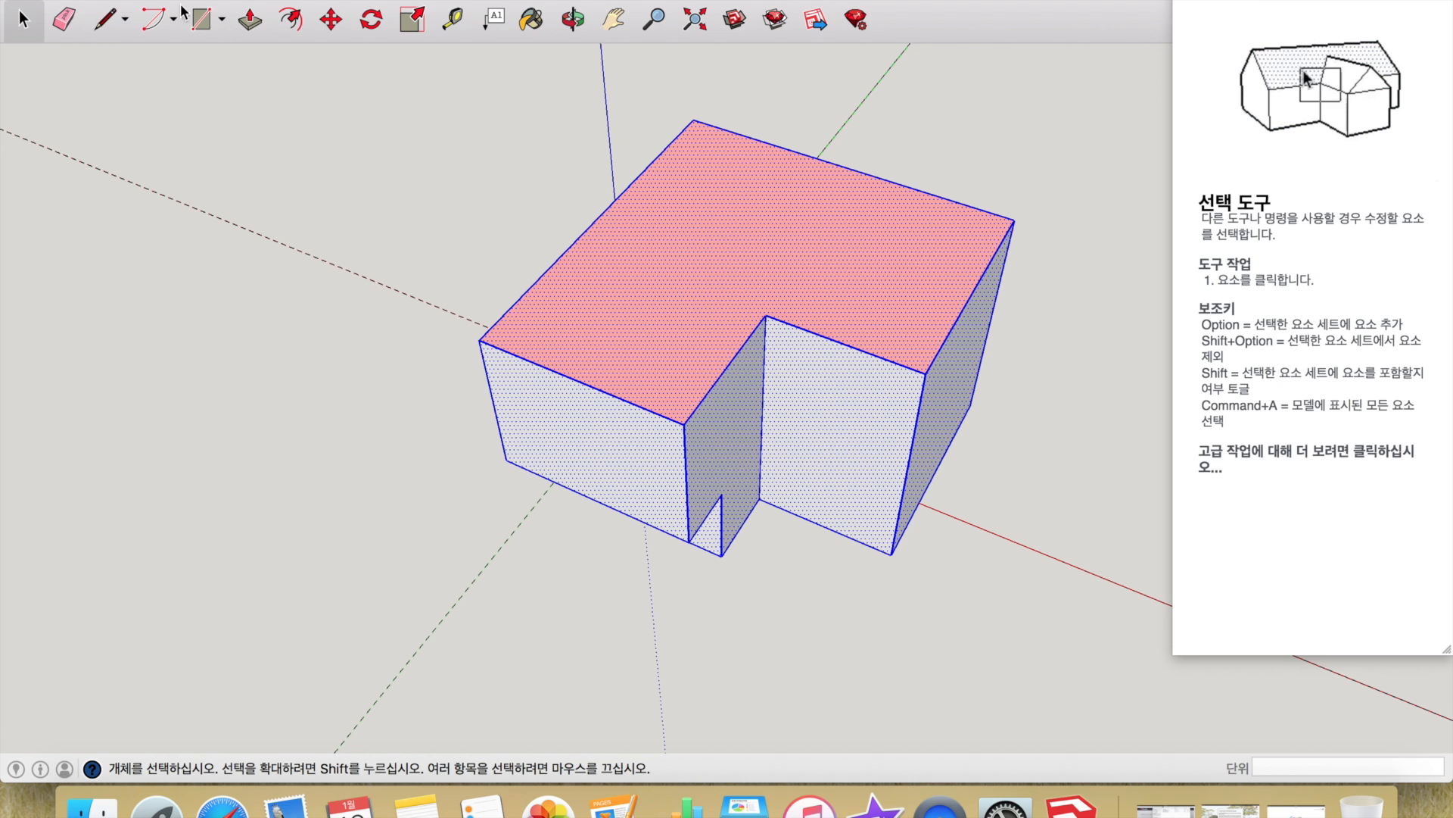
{"action": "left_click", "coordinate": [149, 0]}
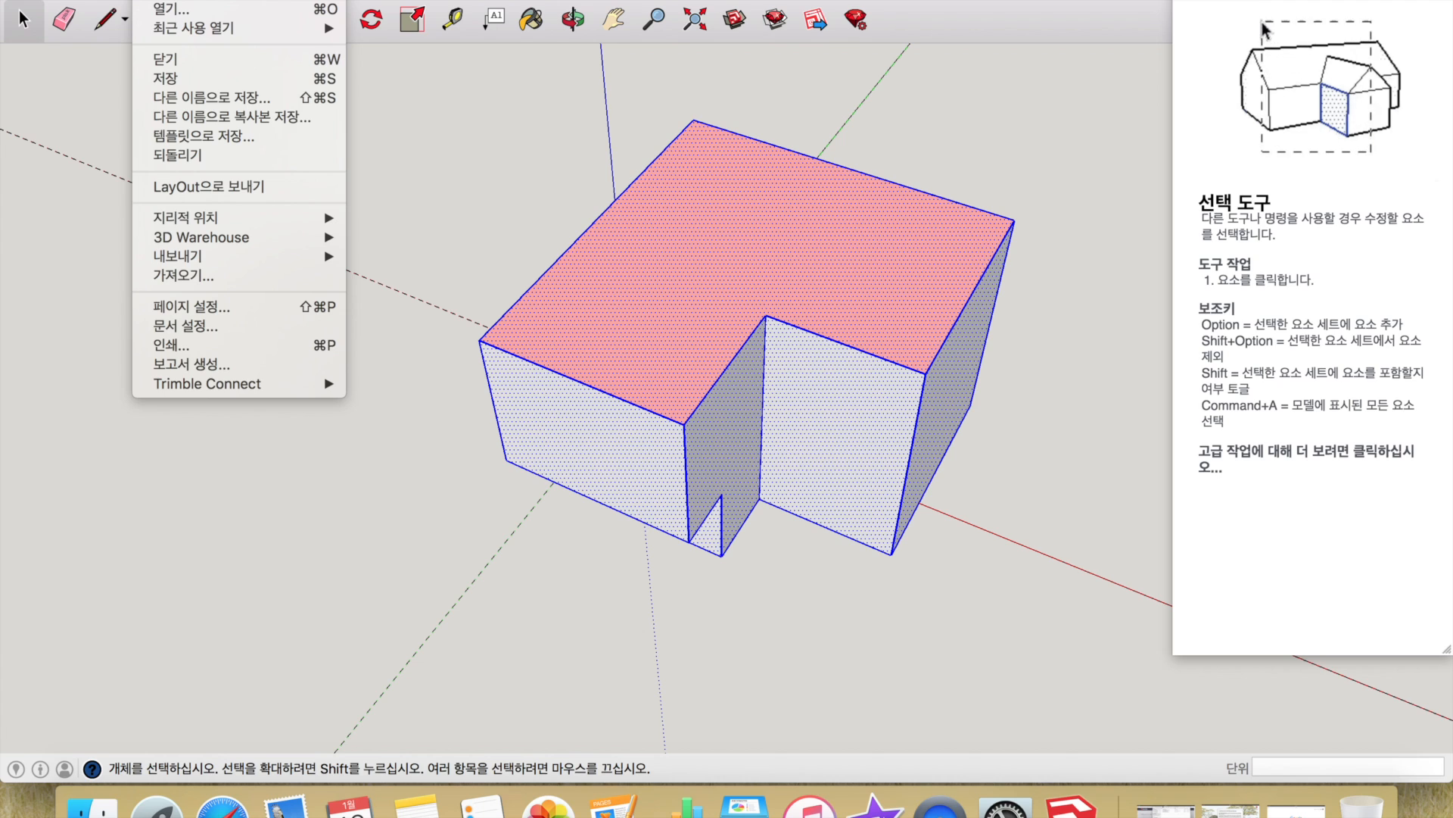
{"action": "mouse_move", "coordinate": [196, 0]}
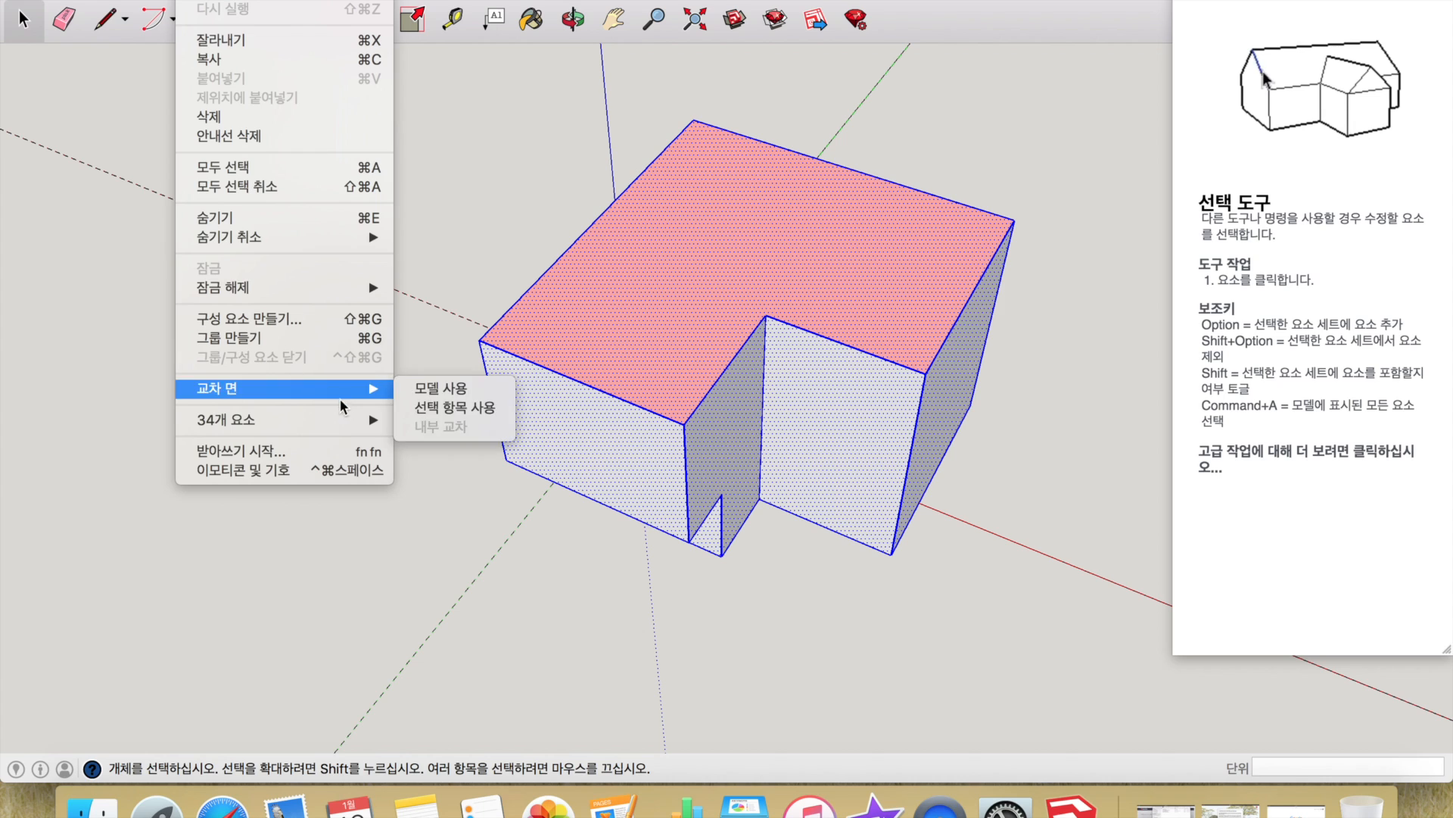
{"action": "right_click", "coordinate": [939, 804]}
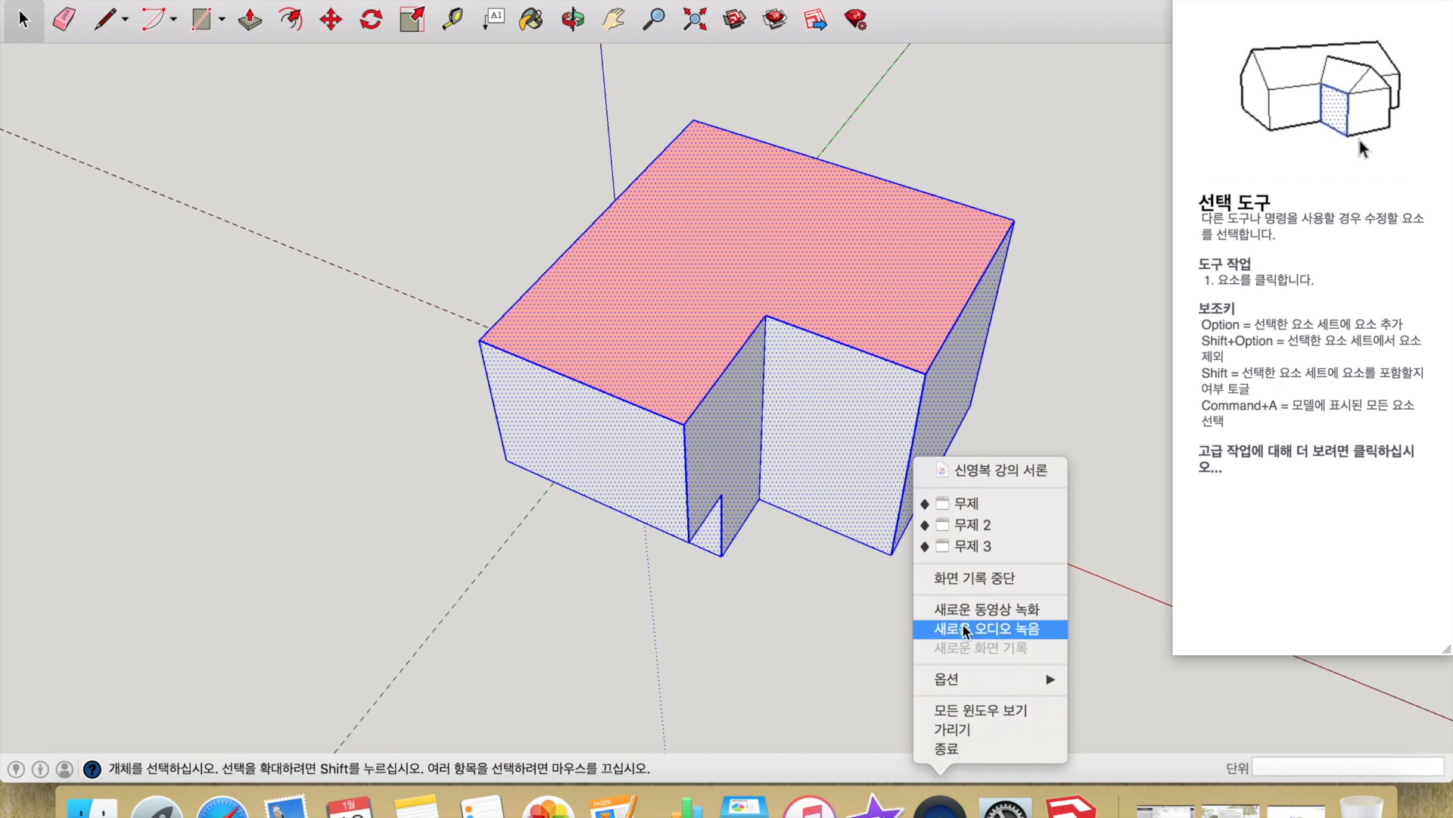